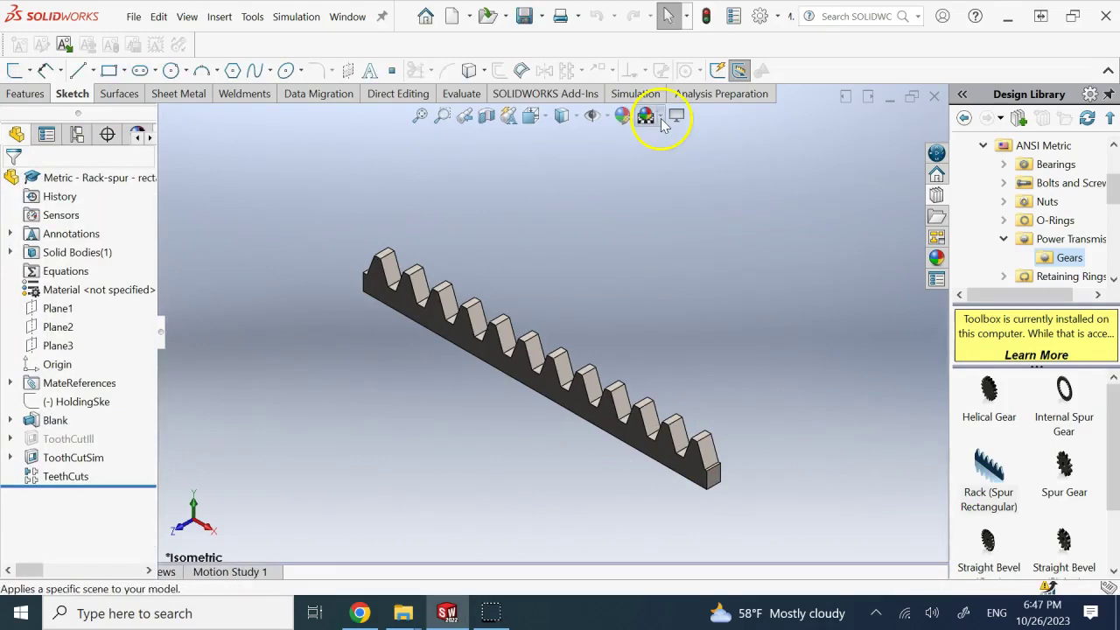
- Apply the Plain White scene to the rack part and save it as rack in the Documents folder
left_click(646, 117)
left_click(663, 159)
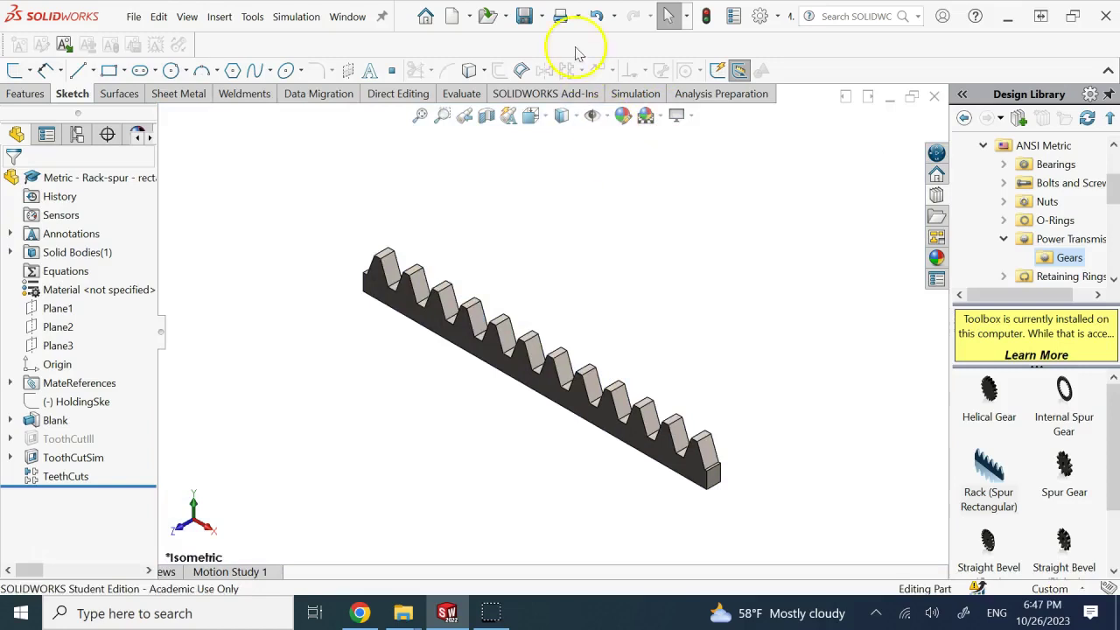
left_click(522, 16)
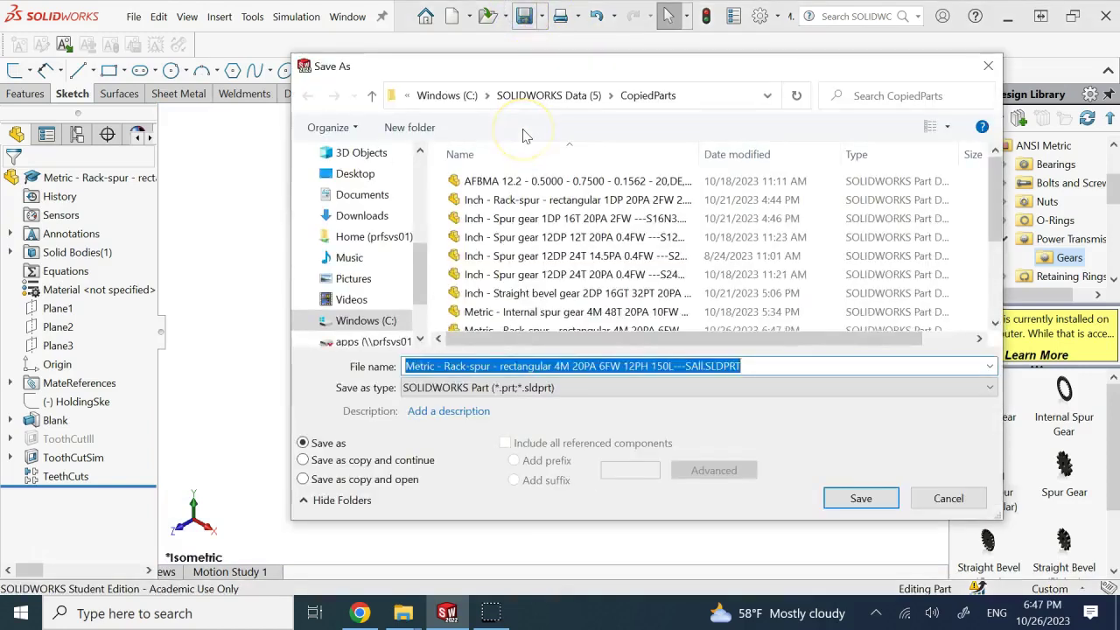
left_click(376, 196)
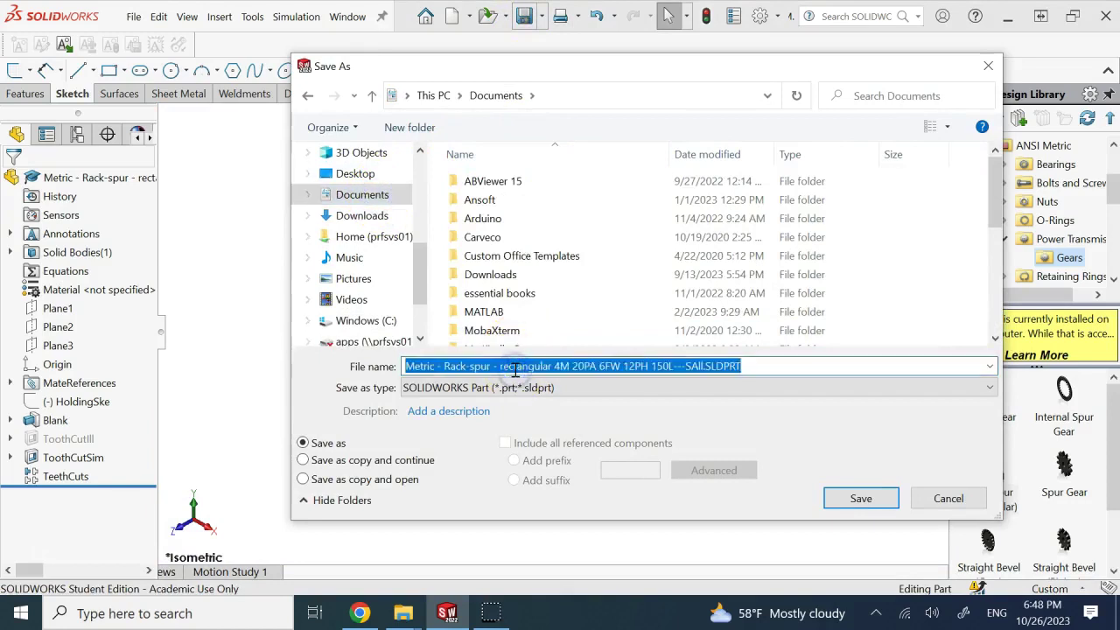
type("rack")
key("Return")
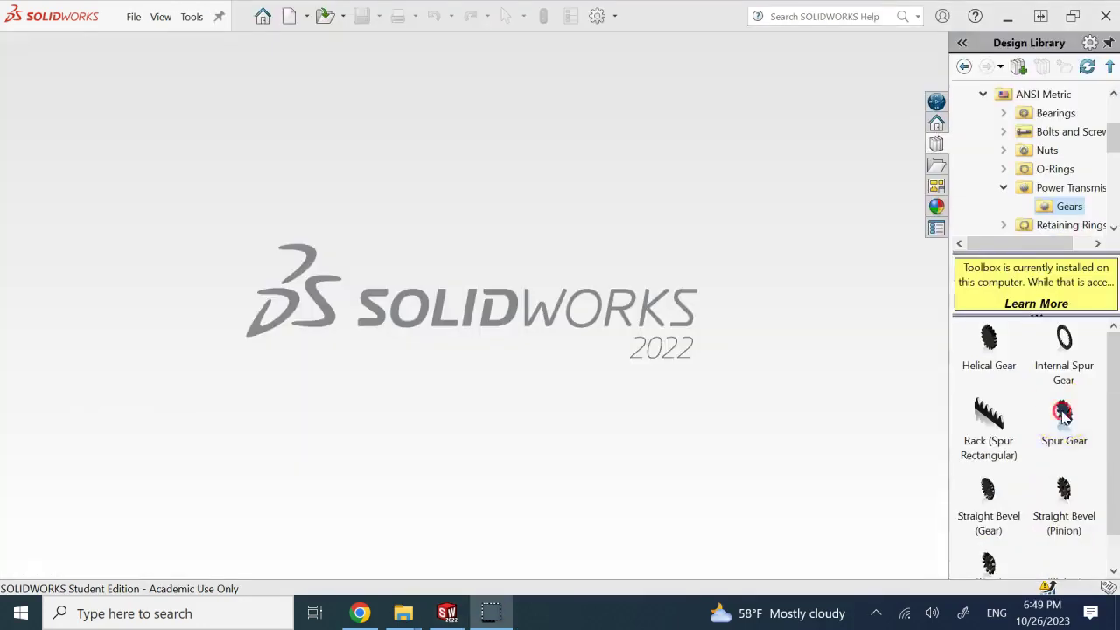
- Create an ANSI Metric spur gear part with module 4, 20 teeth, pressure angle 20, face width 6 and nominal shaft diameter 15
right_click(1063, 413)
left_click(1023, 442)
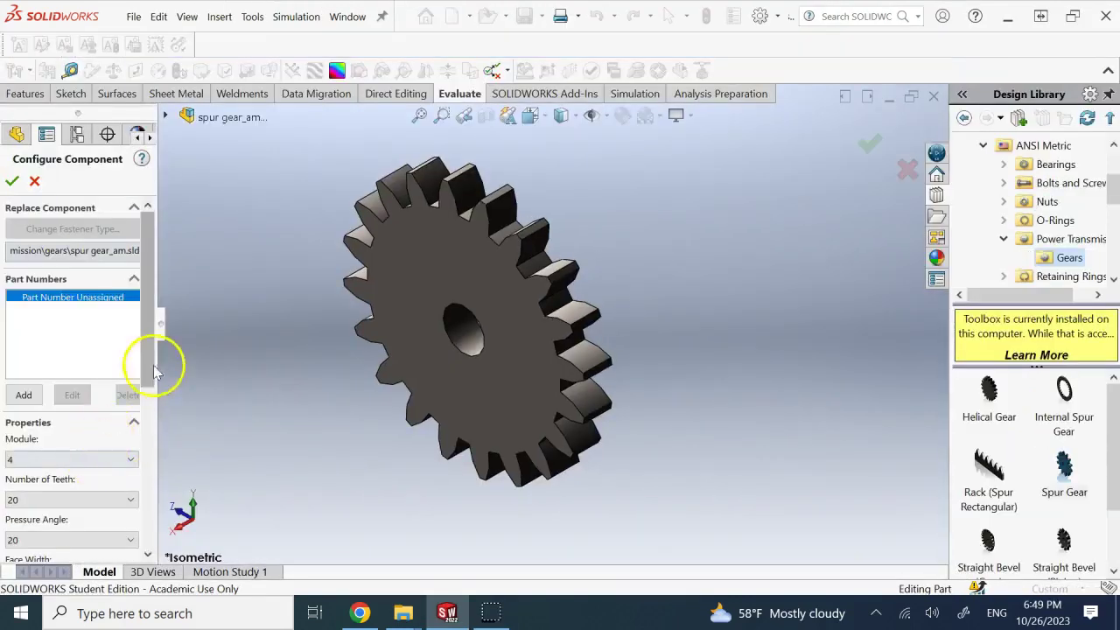
scroll(144, 368, "down", 3)
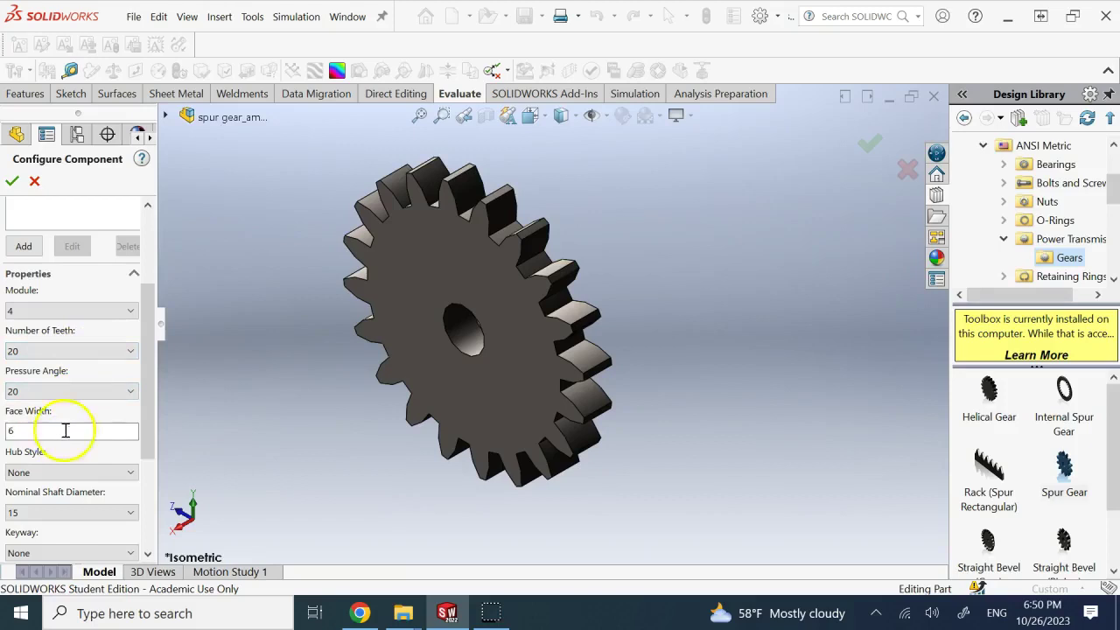
left_click(149, 371)
left_click(80, 499)
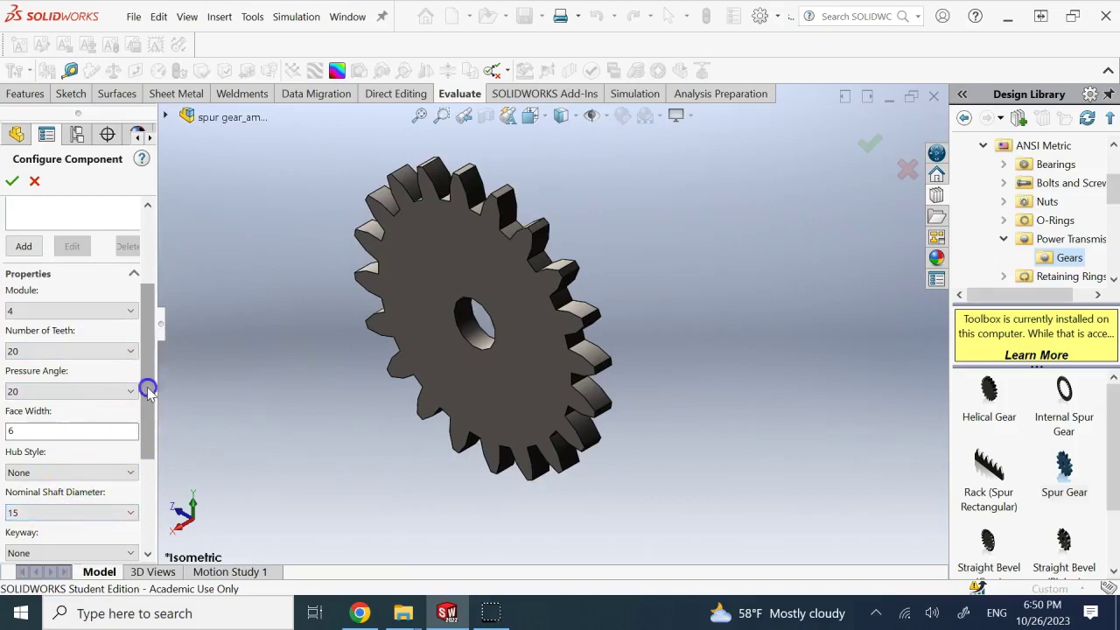
left_click_drag(148, 391, 144, 472)
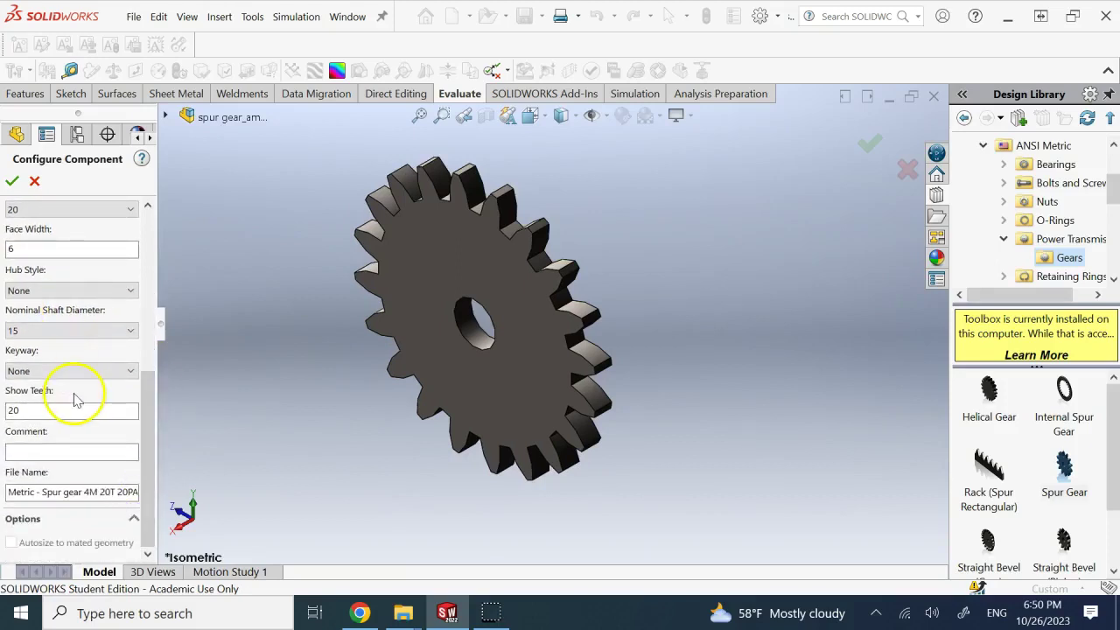
left_click(14, 184)
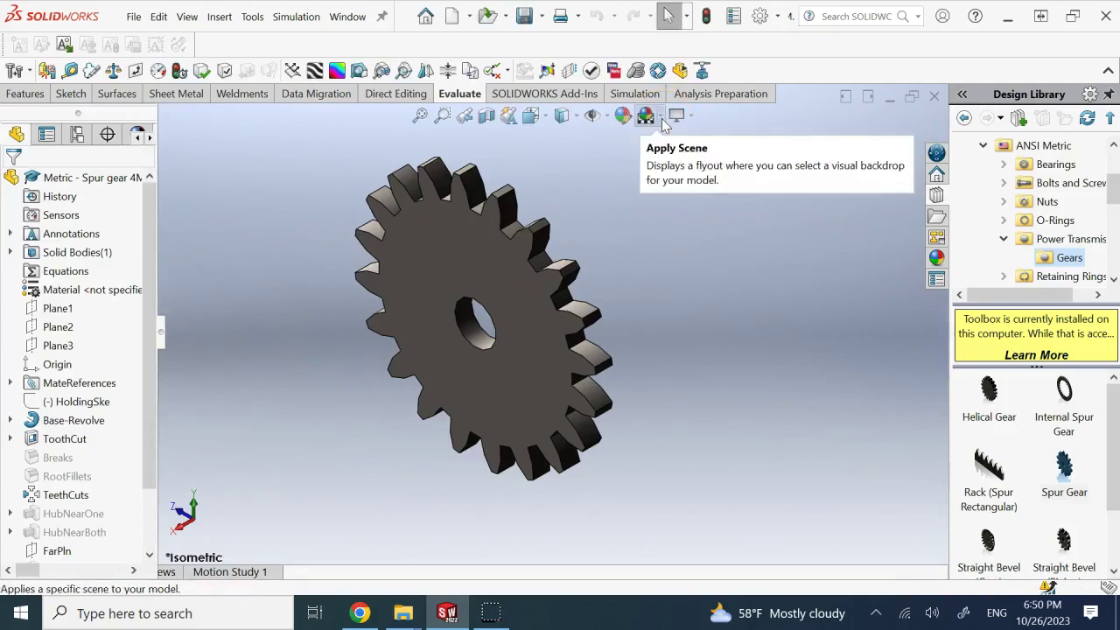
- Apply the Plain White scene to the spur gear, save it as rackpinion in the Documents folder, and close it
left_click(646, 115)
left_click(674, 160)
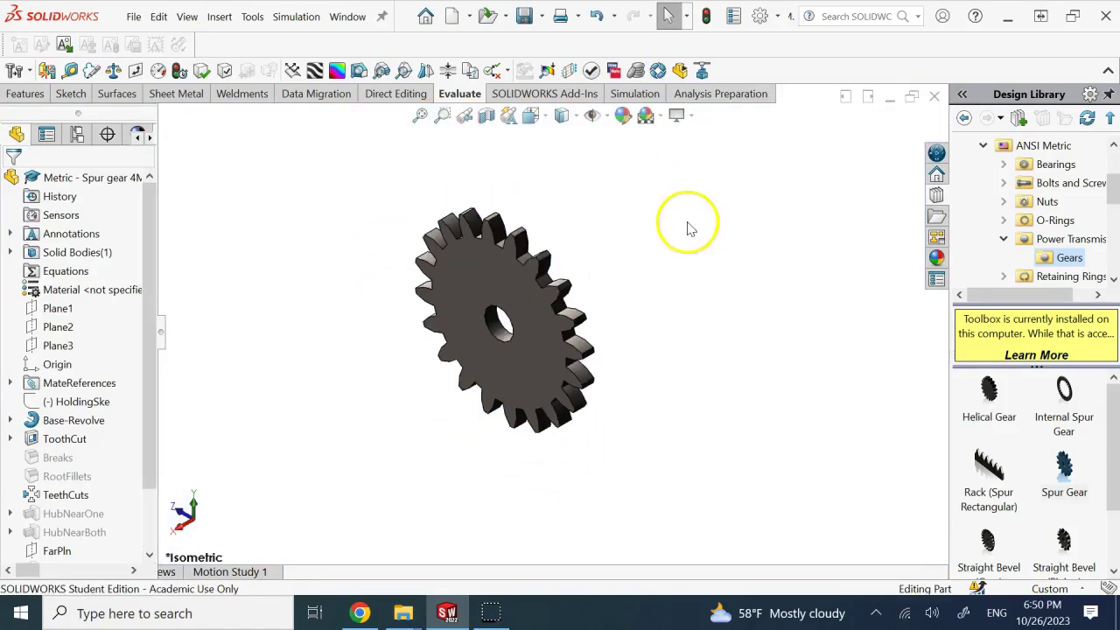
left_click(542, 17)
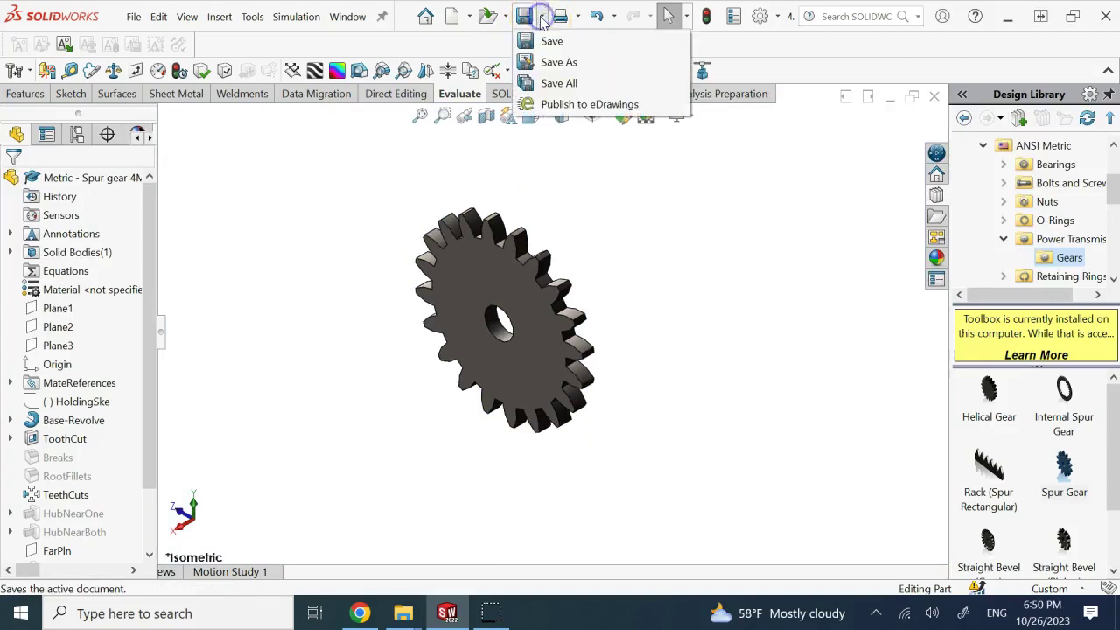
left_click(553, 63)
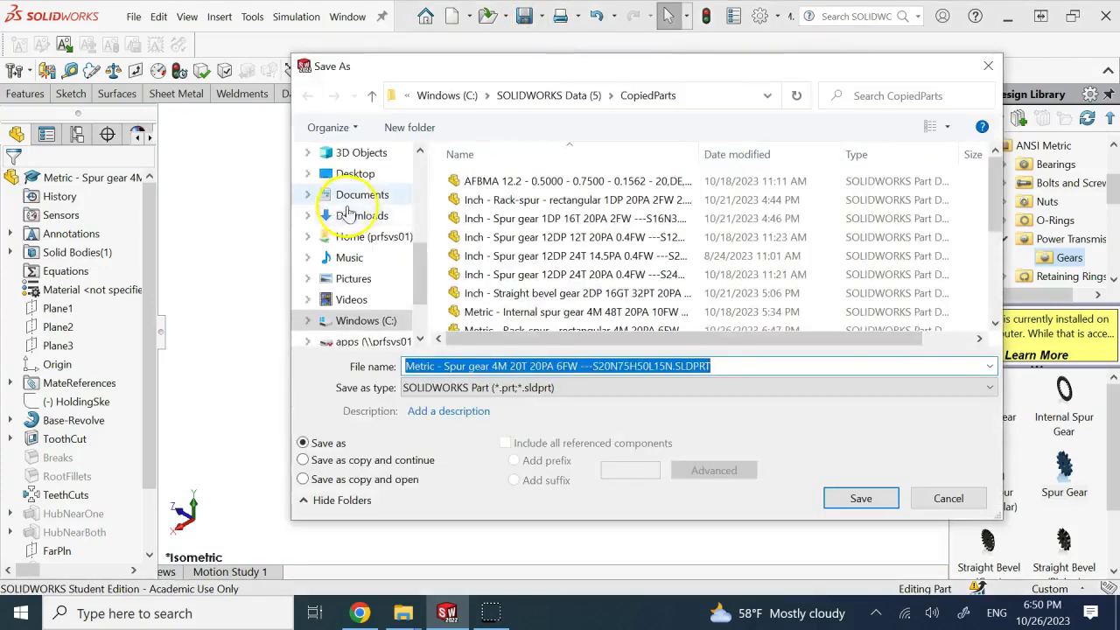
left_click(350, 194)
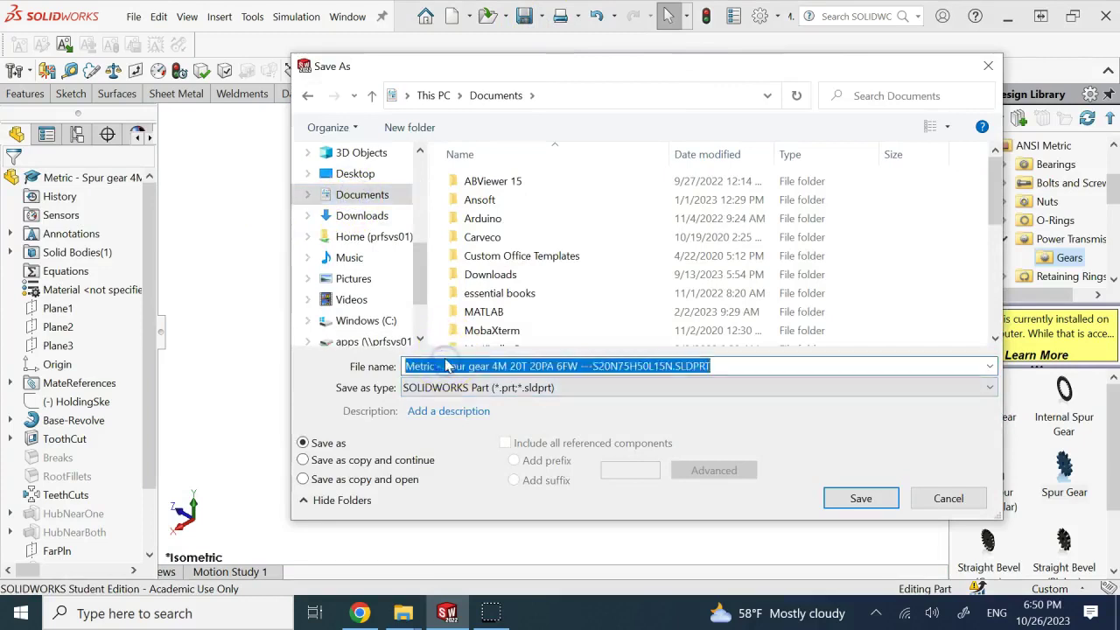
type("rackpinion")
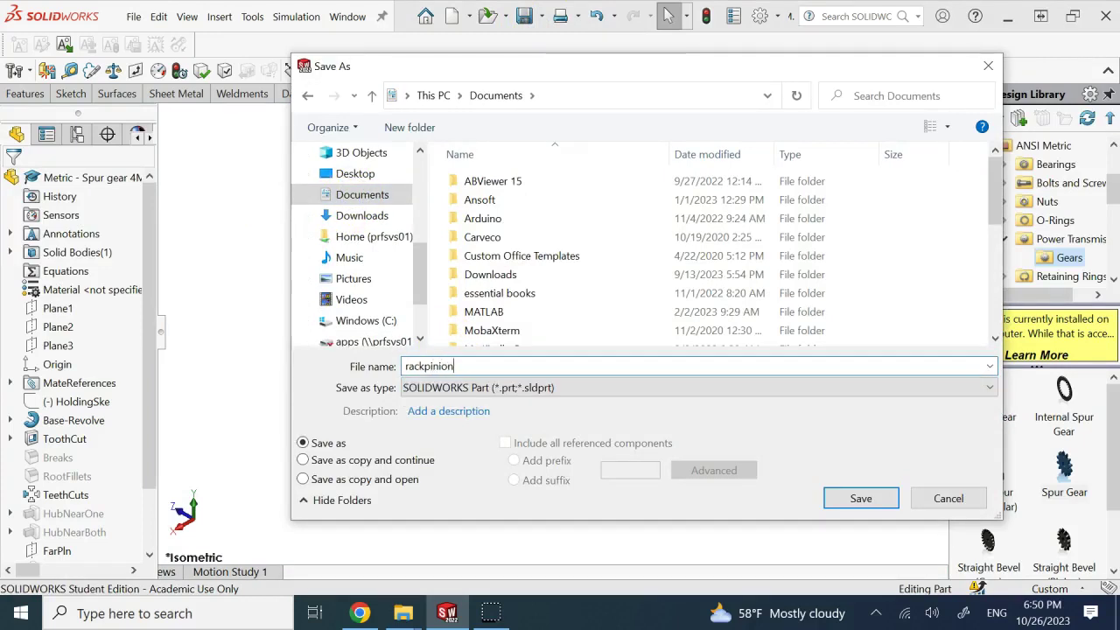
key("Return")
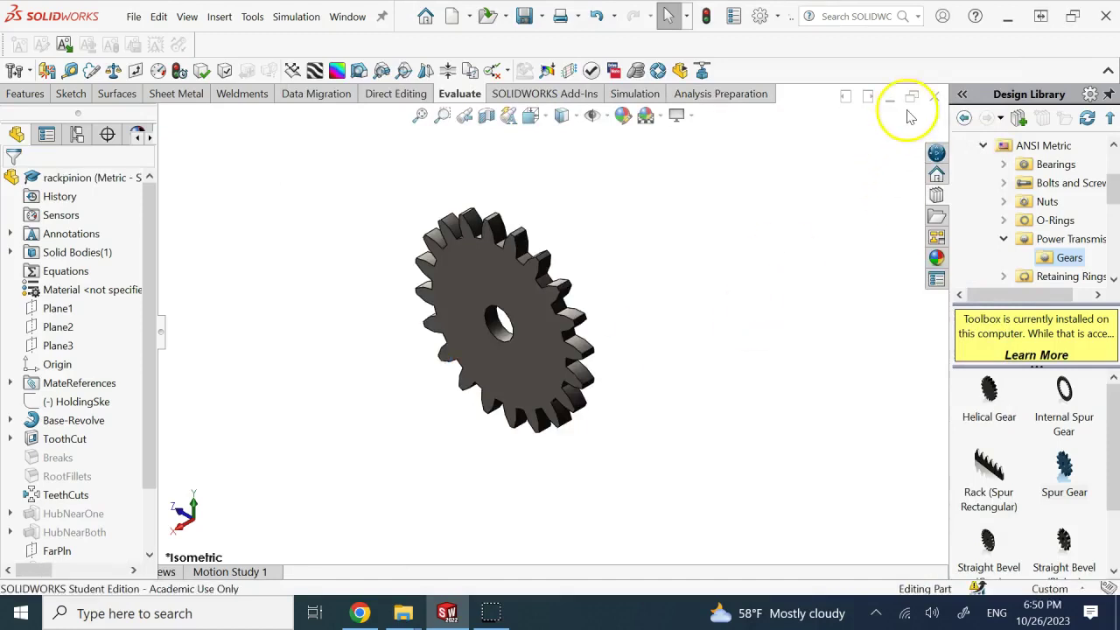
left_click(930, 99)
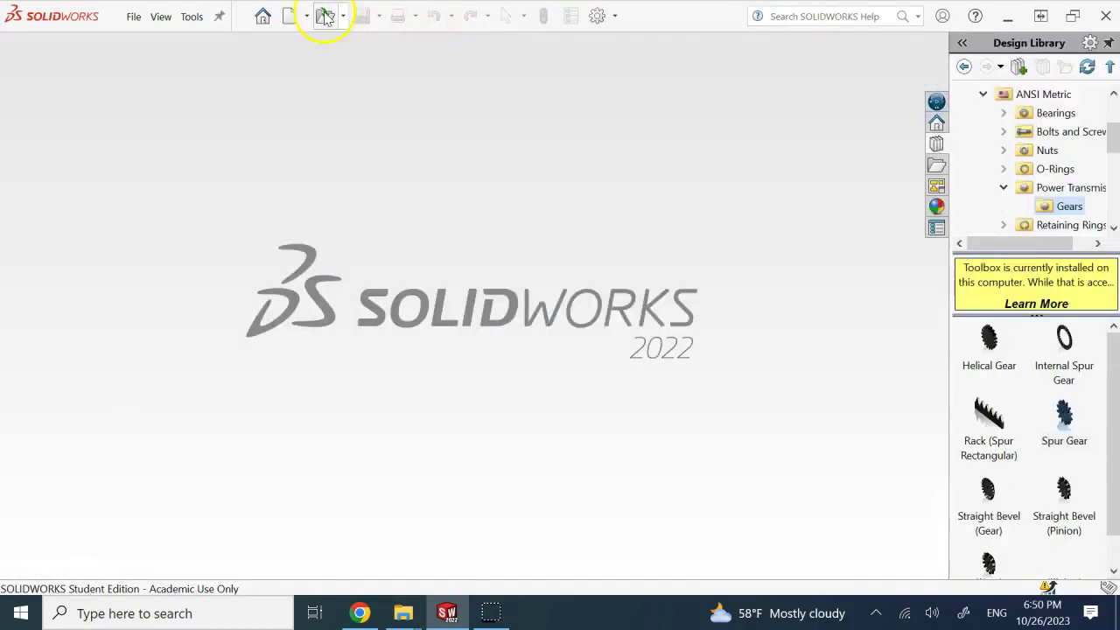
- Start a new assembly and place rack2 and rackpinion from the Documents folder, with the gear beyond the rack's end
left_click(297, 15)
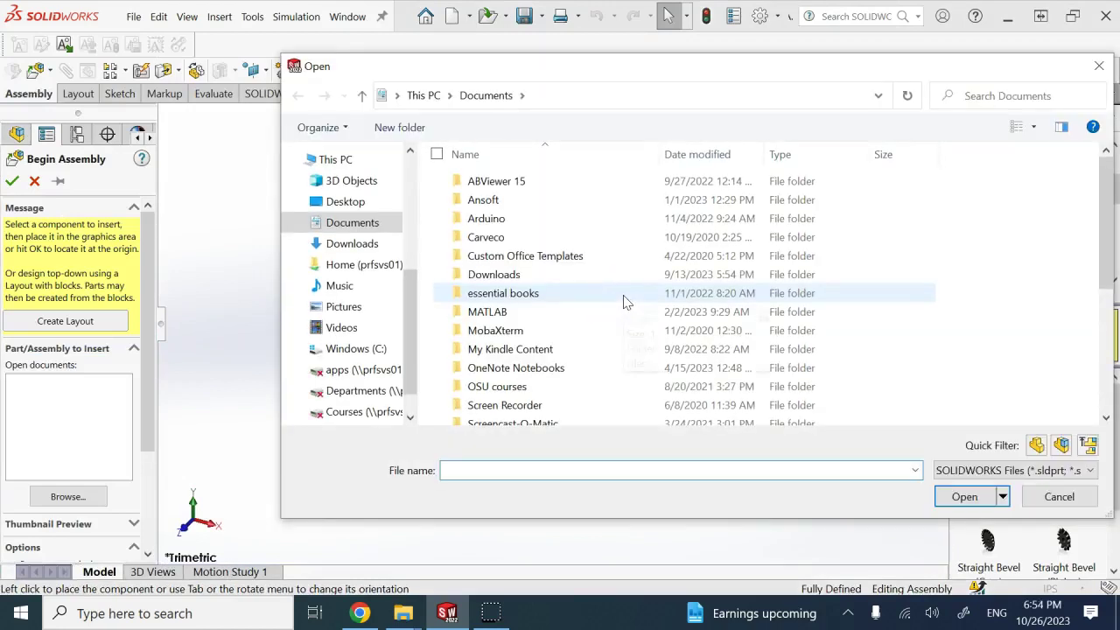
scroll(551, 276, "down", 4)
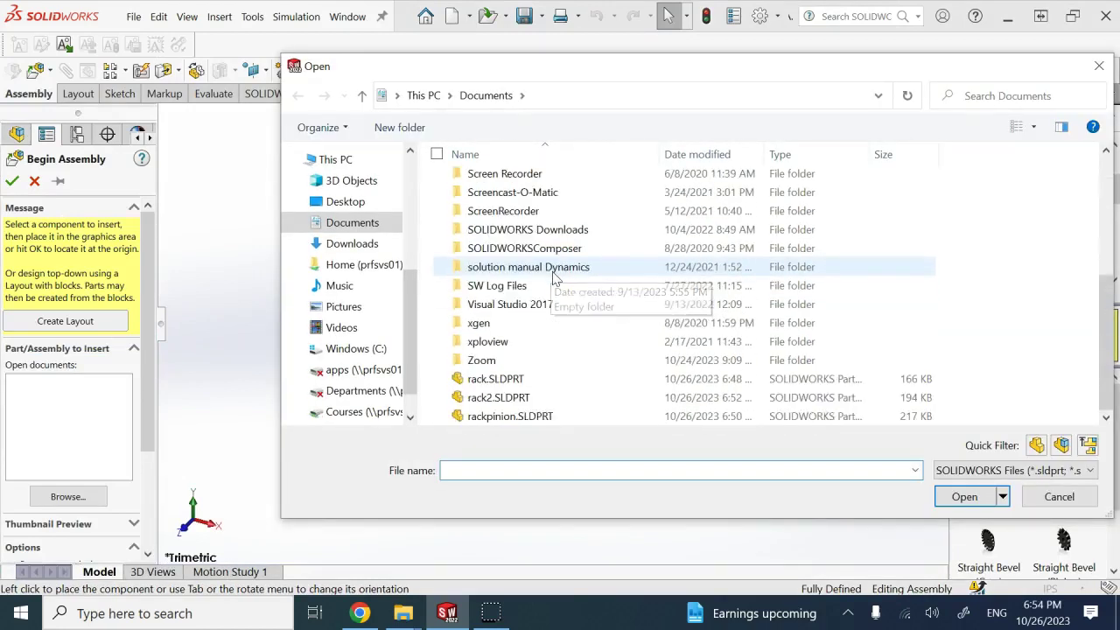
left_click(495, 397)
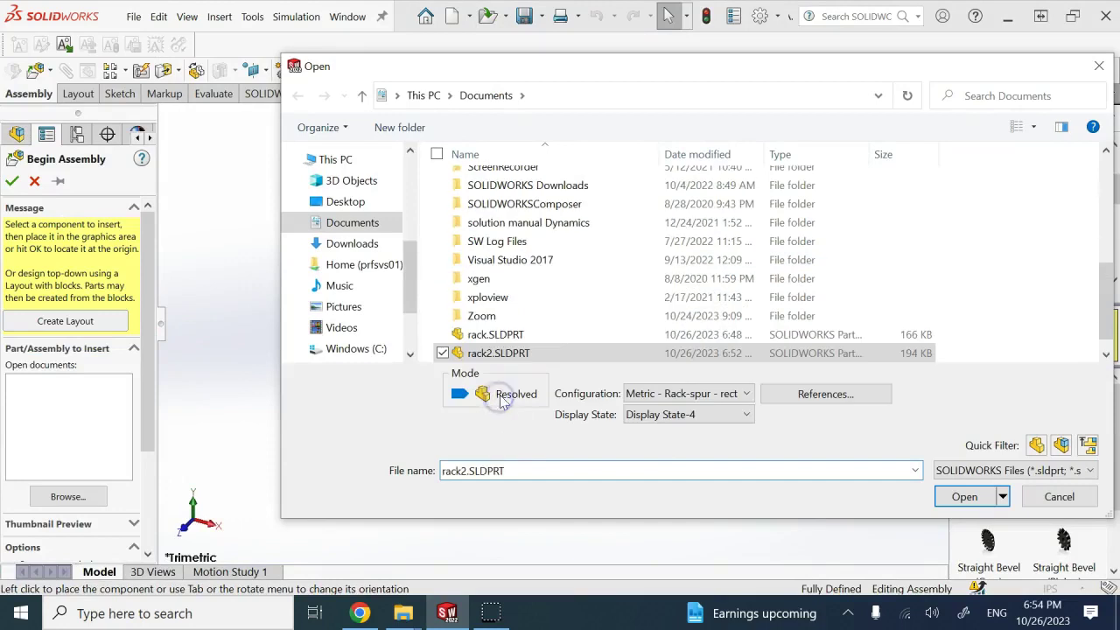
scroll(525, 324, "down", 1)
left_click(508, 353, "ctrl")
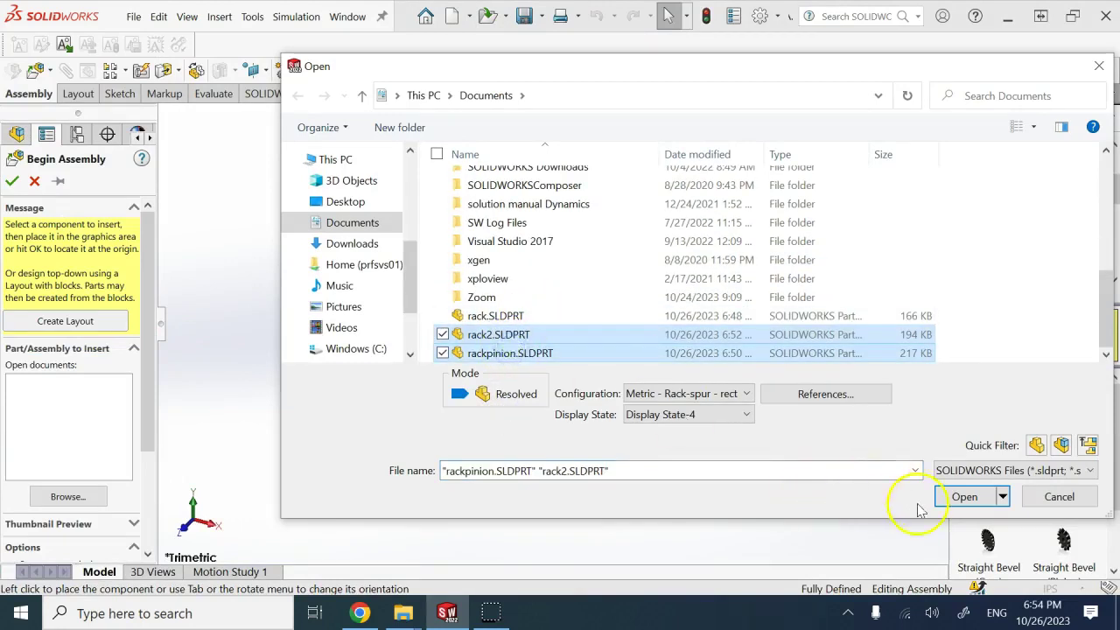
left_click(962, 496)
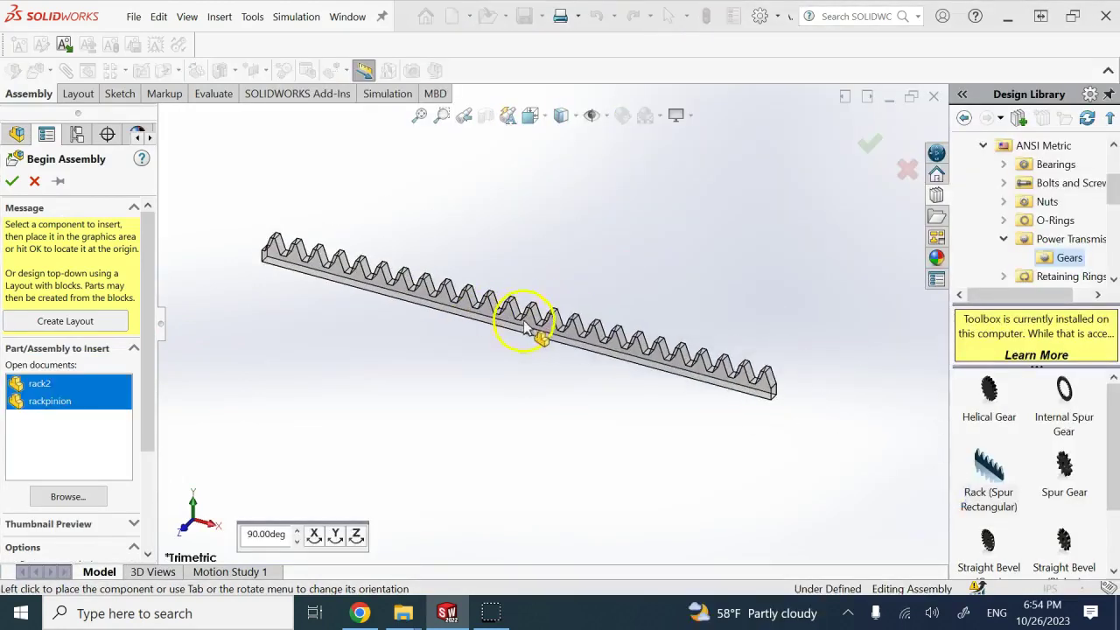
left_click(525, 325)
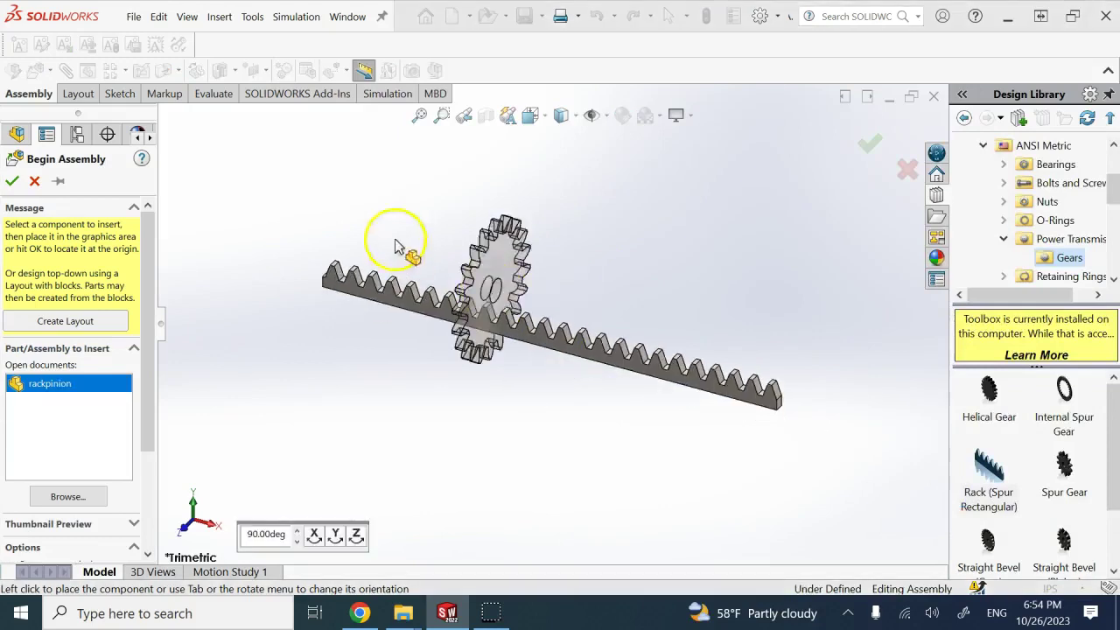
left_click(267, 253)
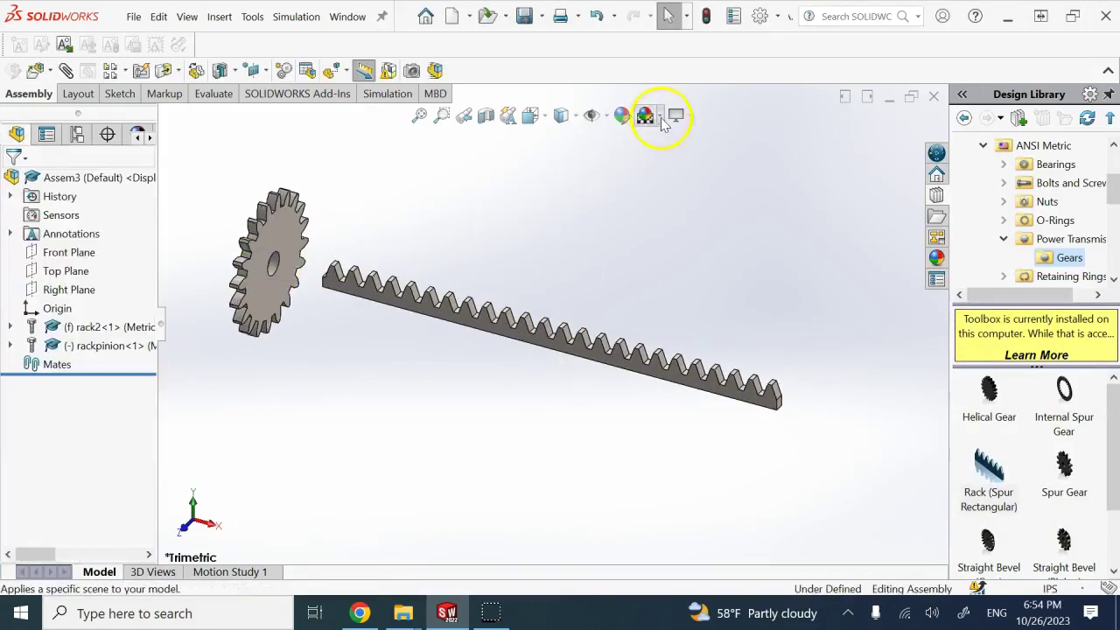
- Apply the Plain White scene to the assembly and change the fixed rack2 component to floating
left_click(662, 116)
left_click(672, 155)
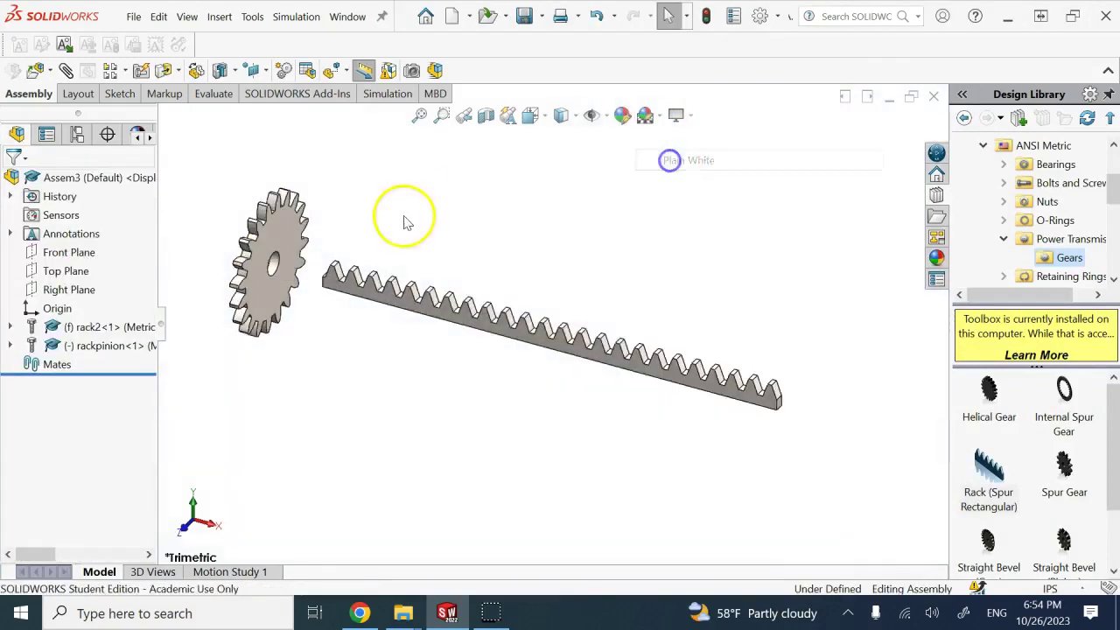
right_click(105, 326)
left_click(141, 242)
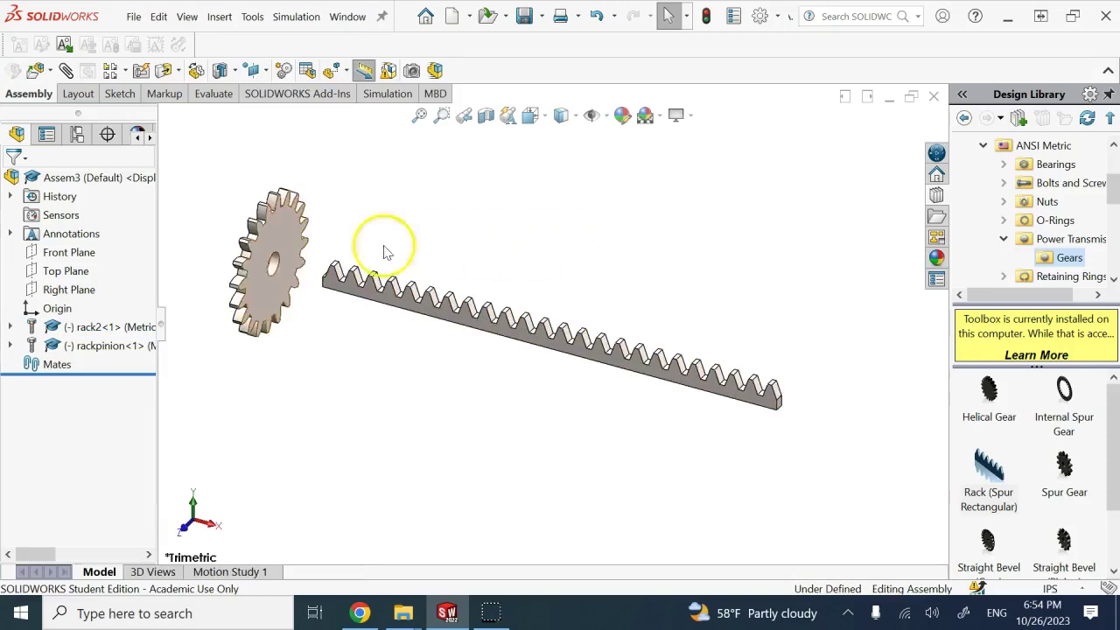
- Mate the rack's toothed-profile front face coincident with the assembly's Front Plane
left_click(70, 252)
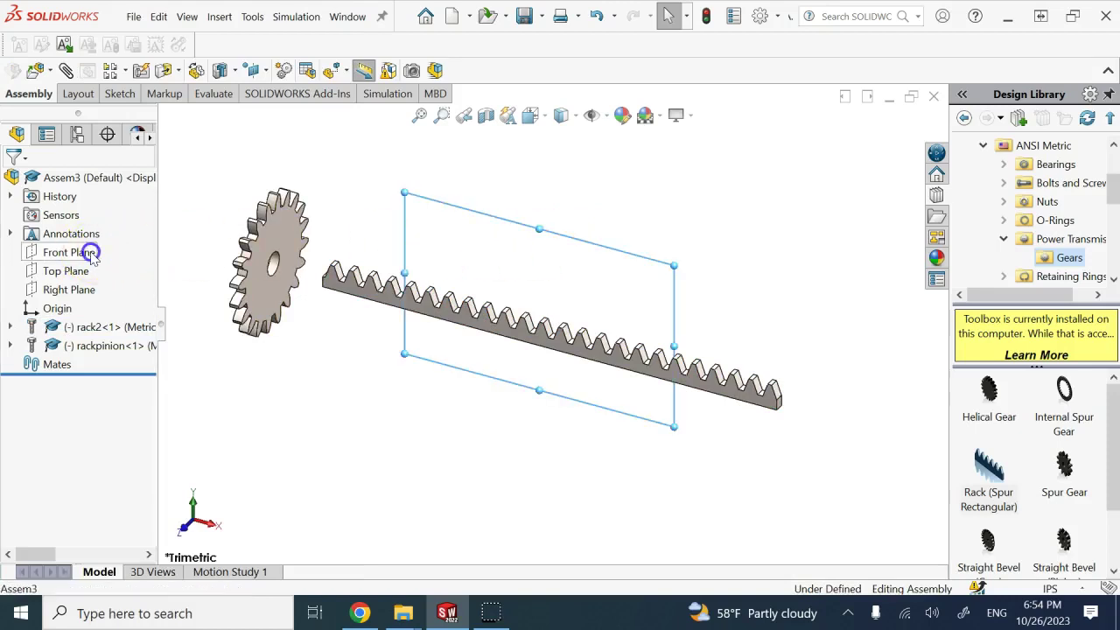
scroll(367, 304, "down", 2)
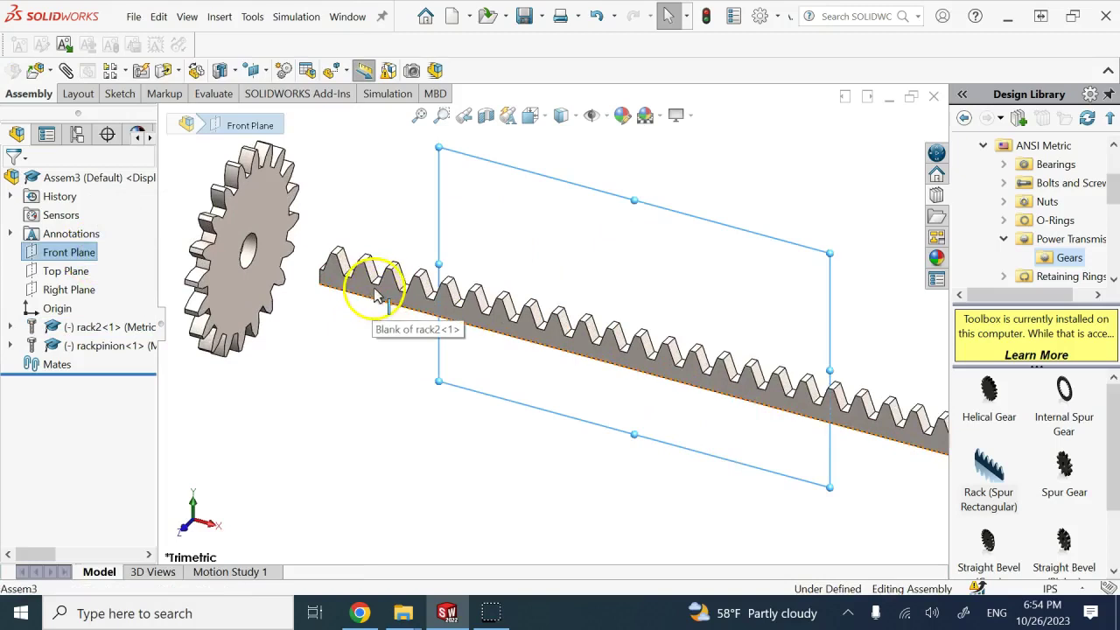
left_click(375, 302)
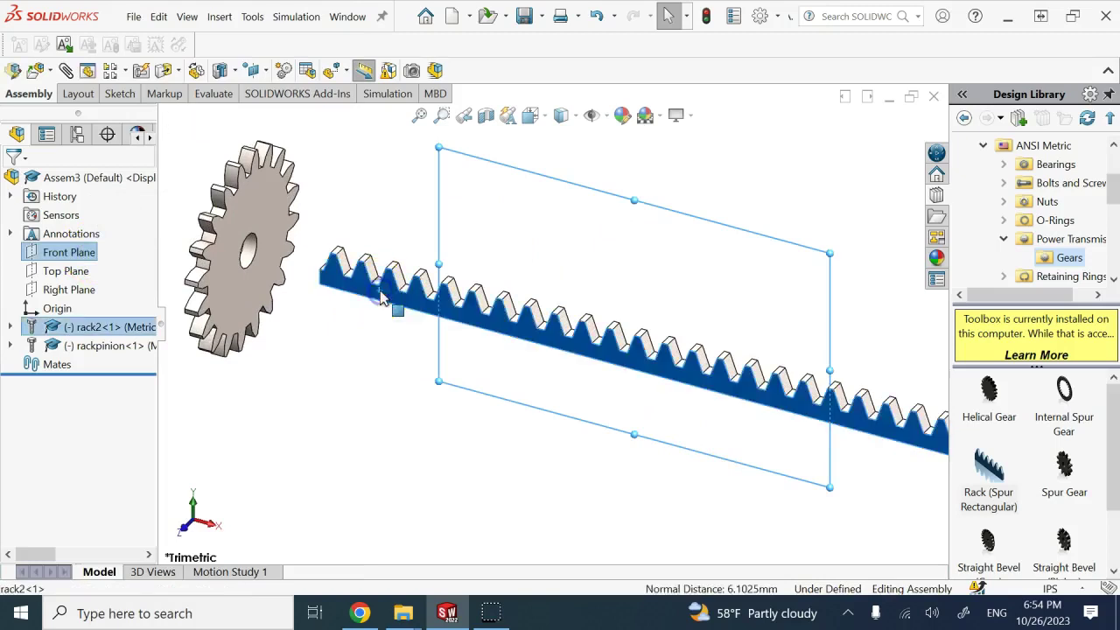
left_click(64, 70)
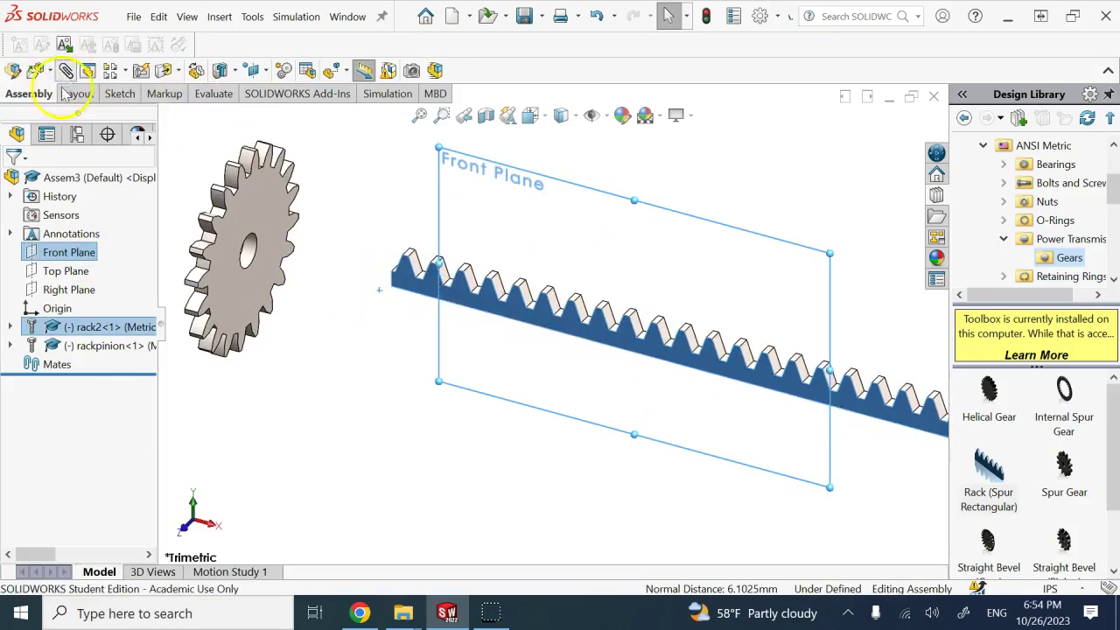
left_click(13, 182)
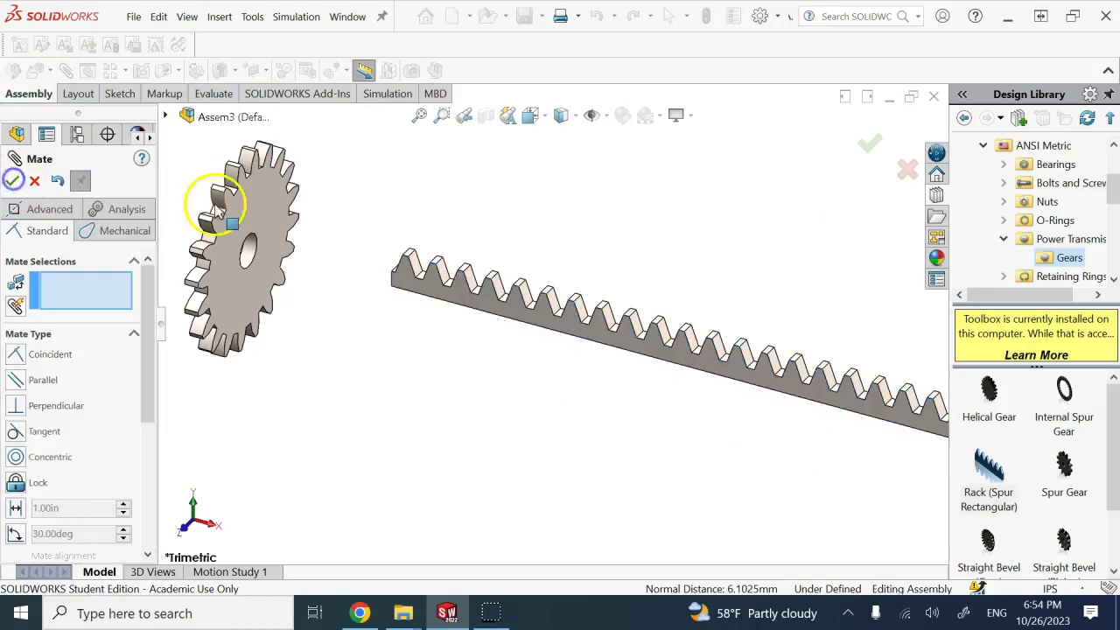
- Mate the pinion's flat face coincident with the assembly's Front Plane using aligned mate alignment, and finish mating
left_click(262, 196)
left_click(165, 117)
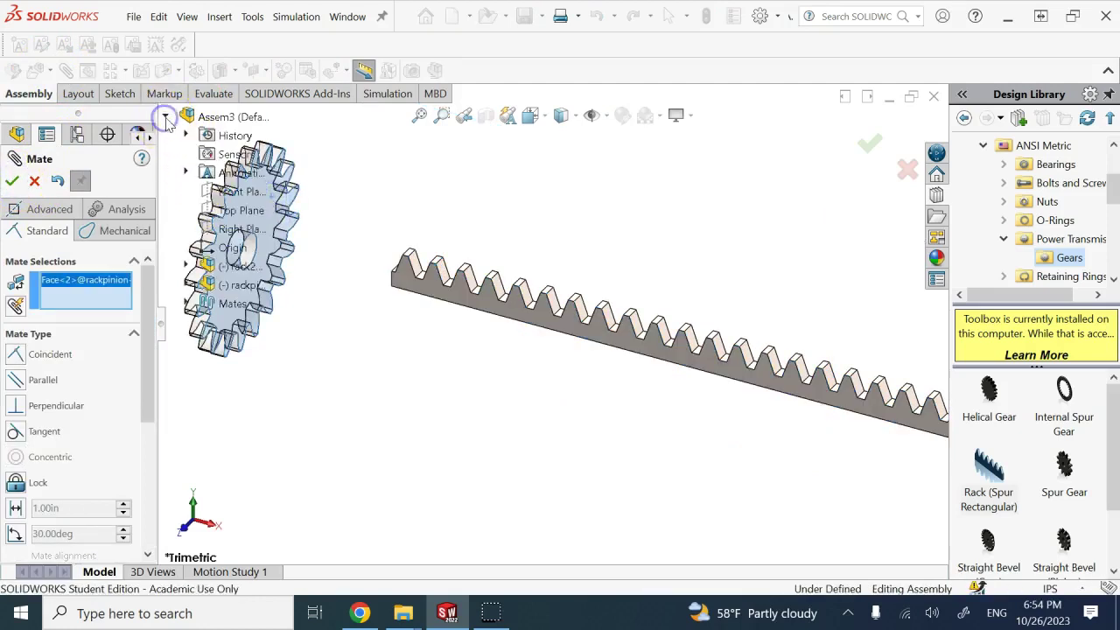
left_click(241, 192)
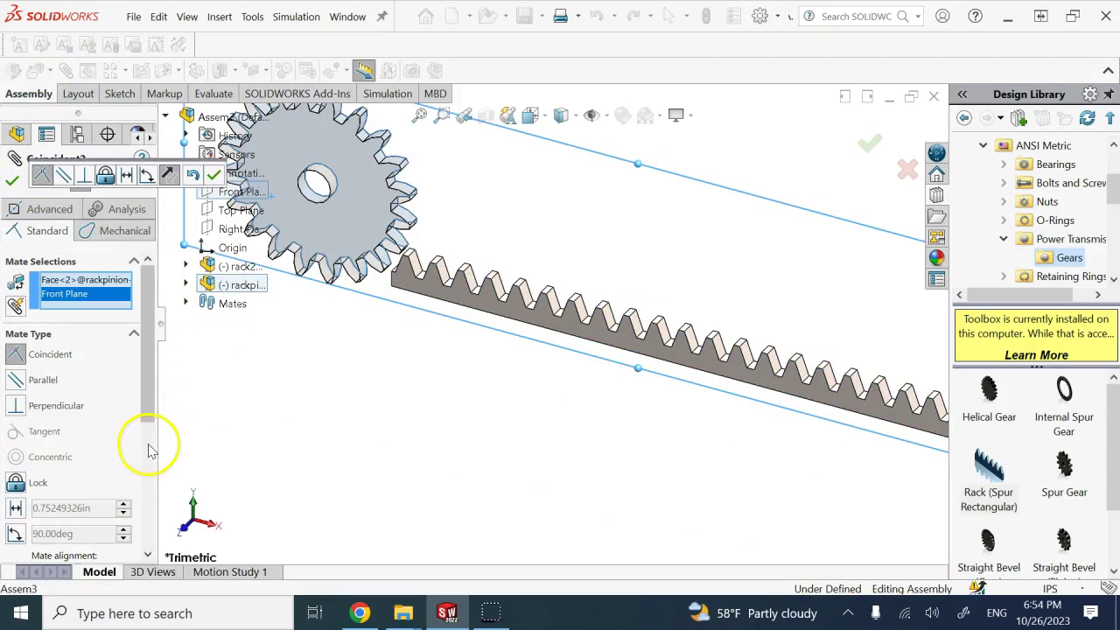
scroll(149, 450, "down", 3)
left_click(55, 335)
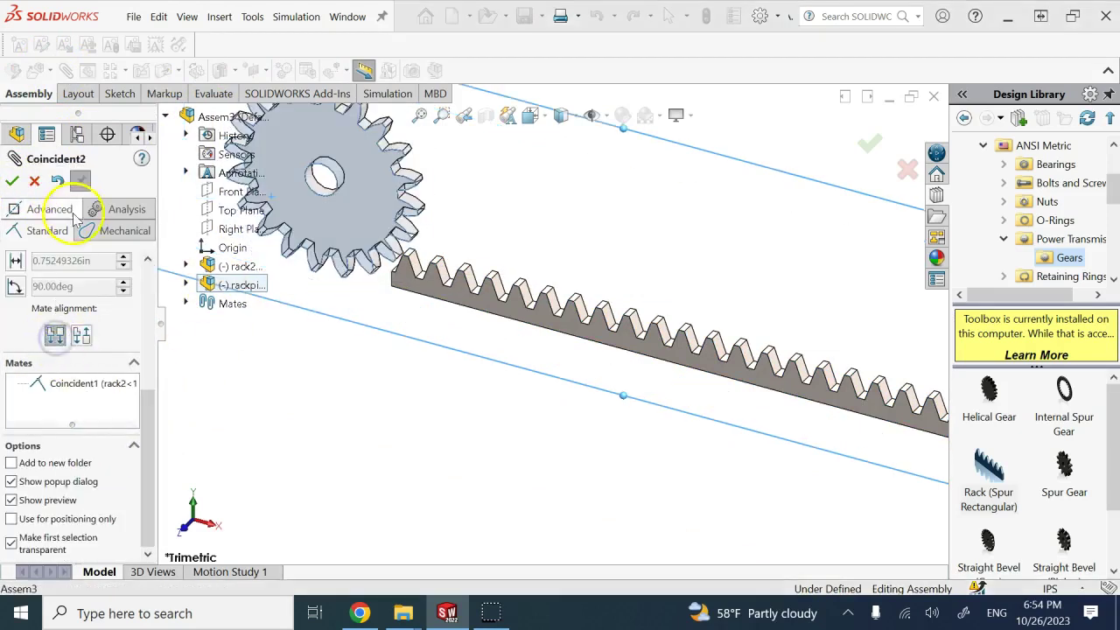
left_click(13, 180)
left_click(12, 181)
- Move the pinion along the Front Plane to sit just above the rack's teeth and fit the assembly in view
left_click(335, 409)
scroll(594, 265, "down", 2)
left_click_drag(280, 205, 805, 256)
left_click(874, 318)
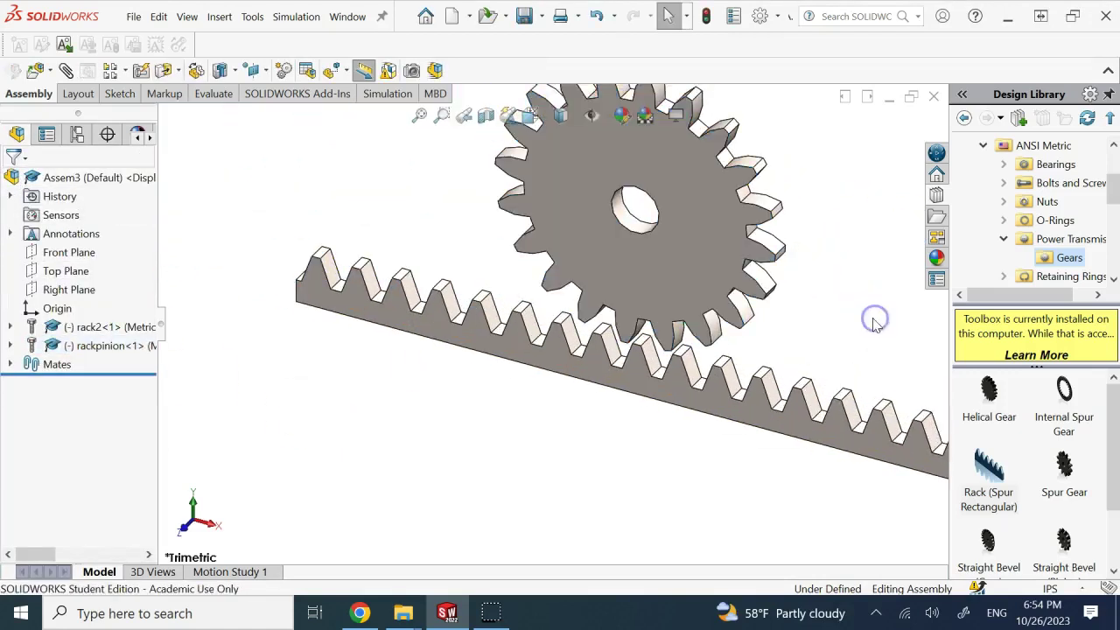
key("f")
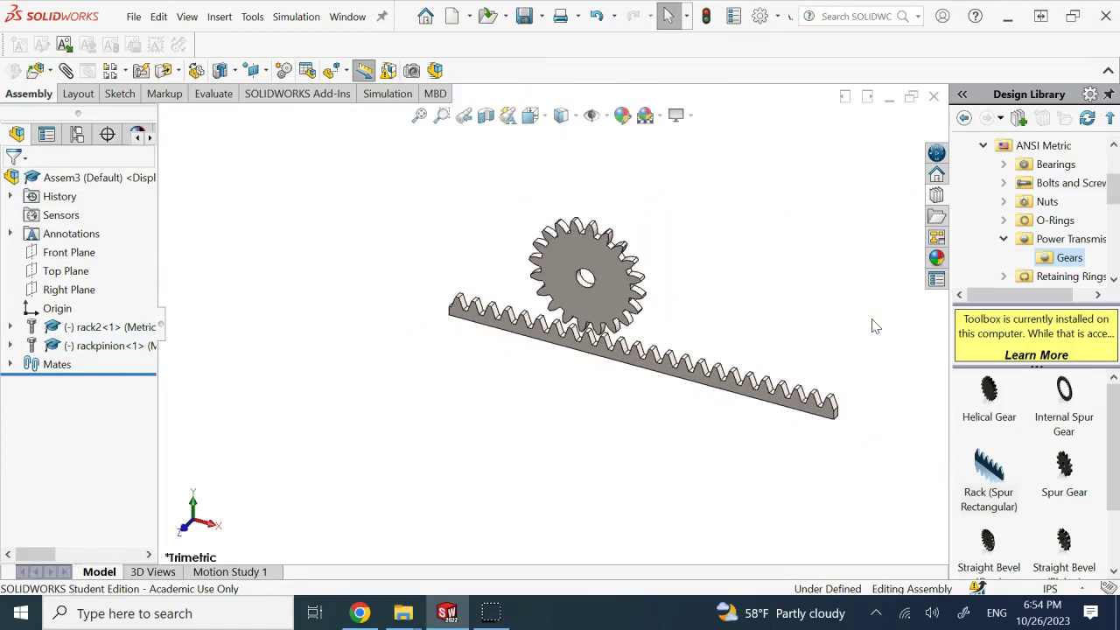
- Mate the rack's flat bottom face coincident with the assembly's Top Plane and finish mating
scroll(675, 375, "down", 2)
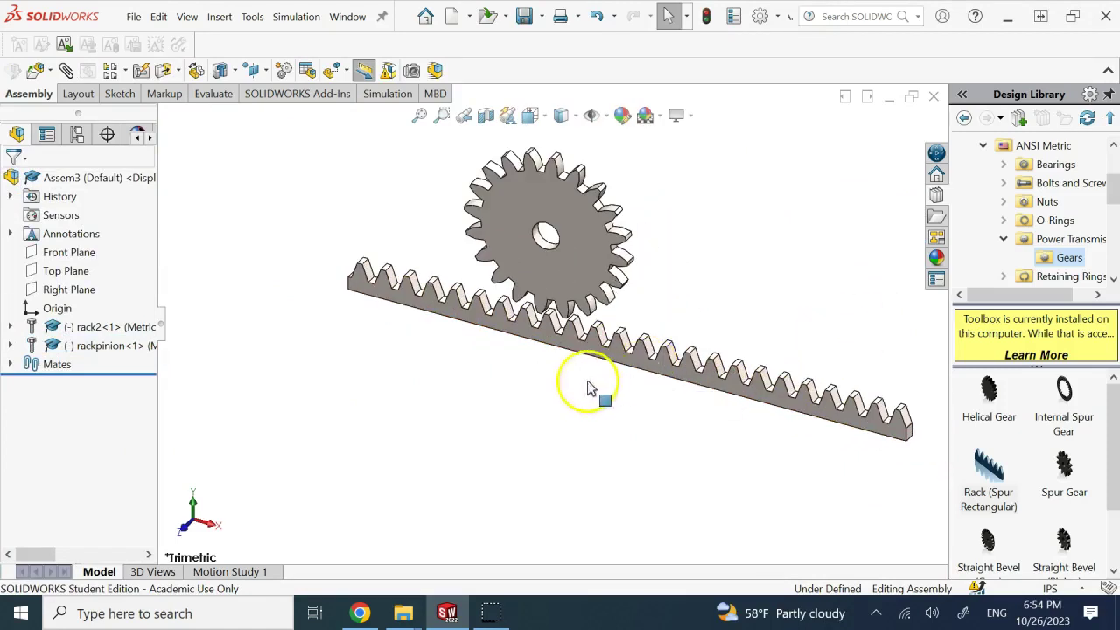
scroll(537, 386, "up", 2)
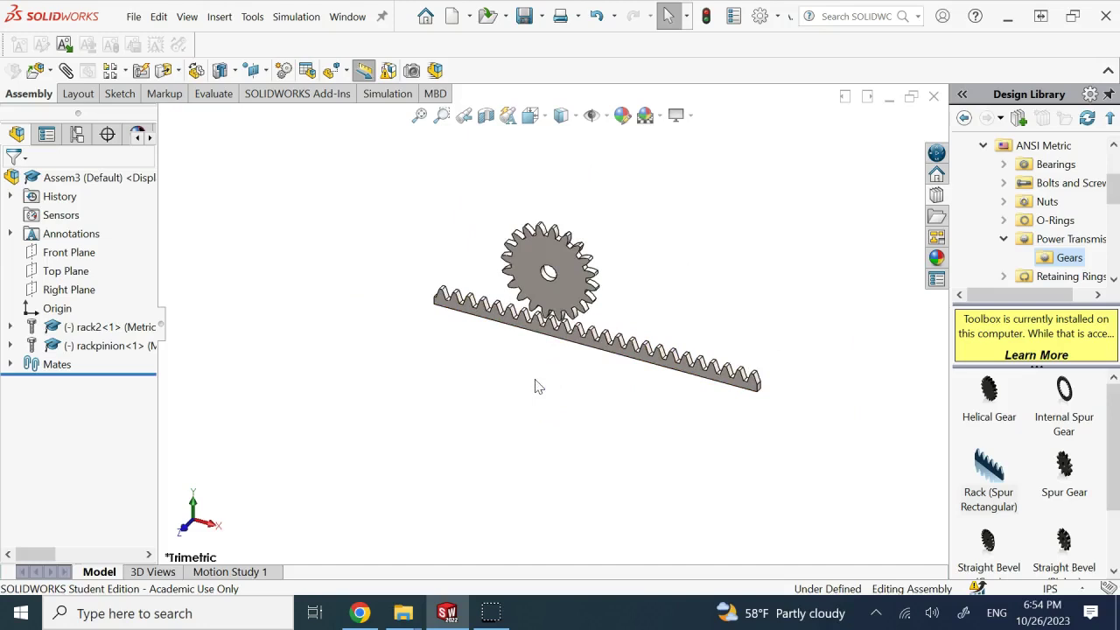
scroll(580, 341, "down", 2)
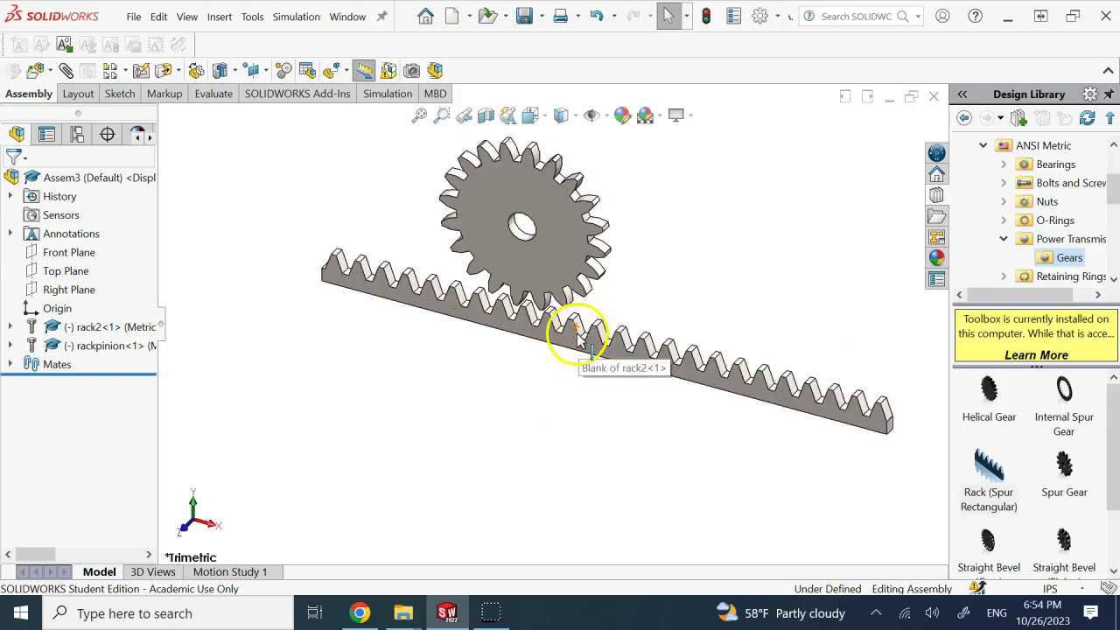
middle_click_drag(559, 343, 562, 376)
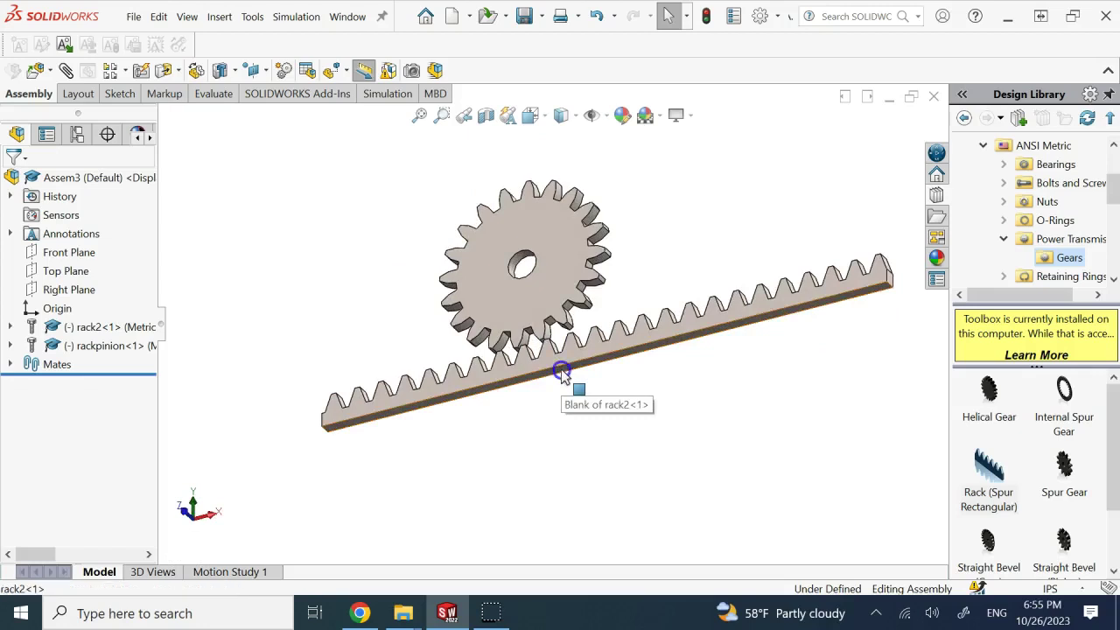
left_click(565, 379)
key("ctrl+7")
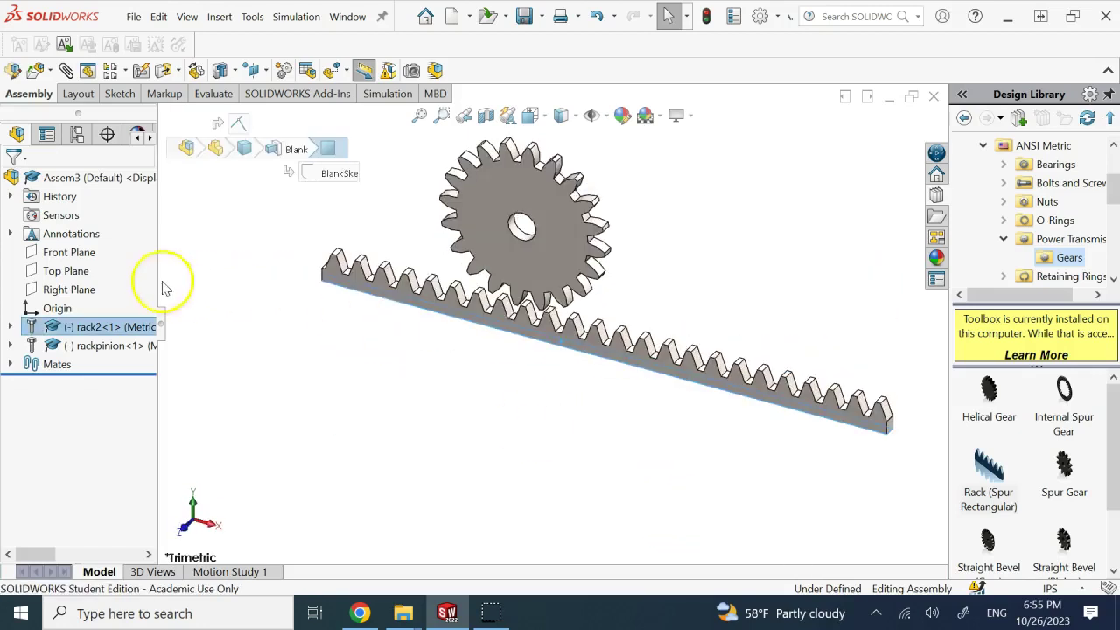
left_click(65, 271, "ctrl")
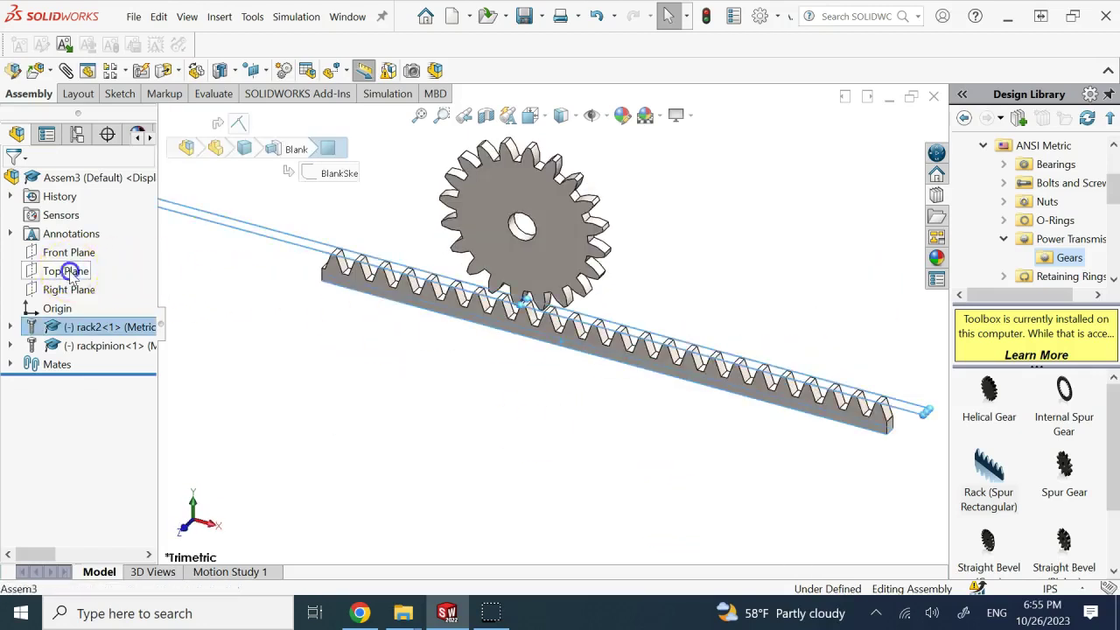
left_click(67, 70)
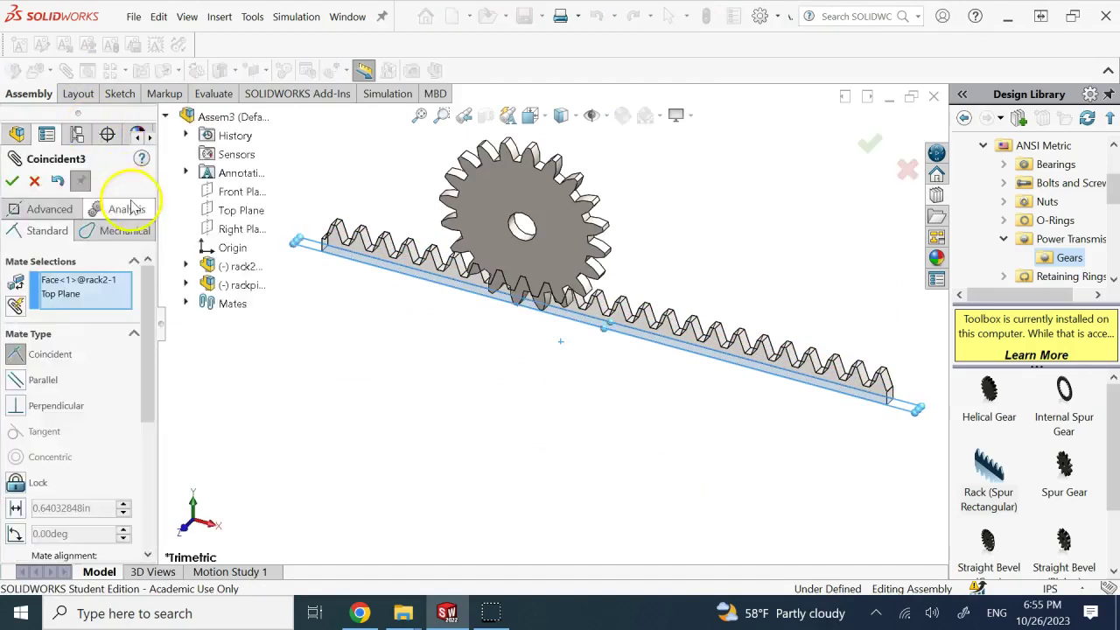
left_click(11, 182)
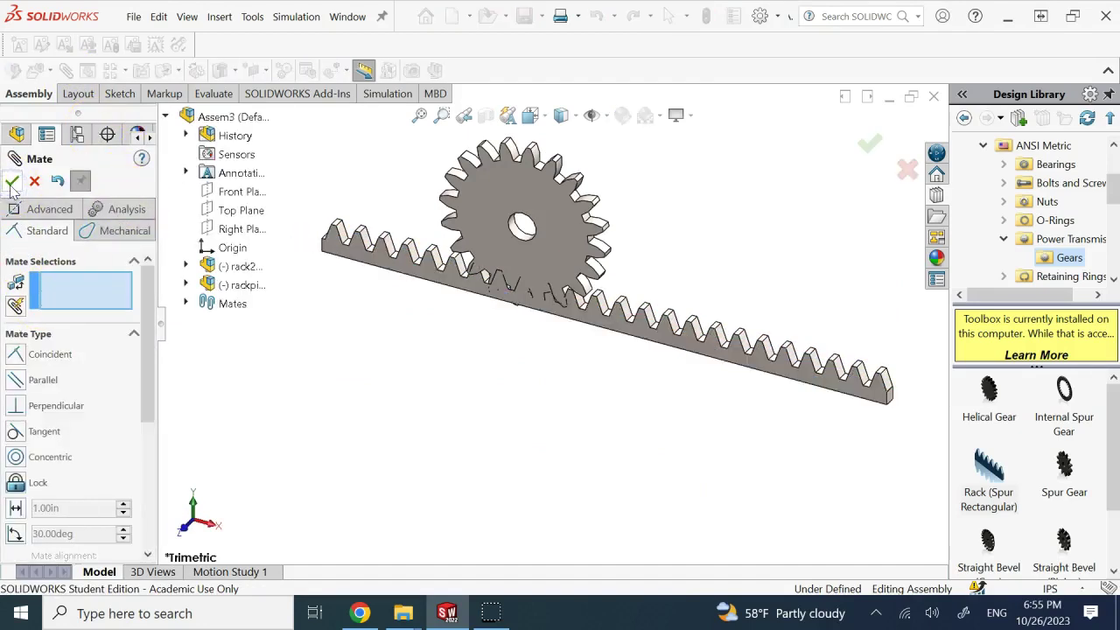
left_click(10, 182)
- Move the pinion upward along the Front Plane so it sits just clear above the rack's teeth
scroll(350, 388, "down", 3)
scroll(475, 309, "up", 5)
scroll(503, 315, "down", 2)
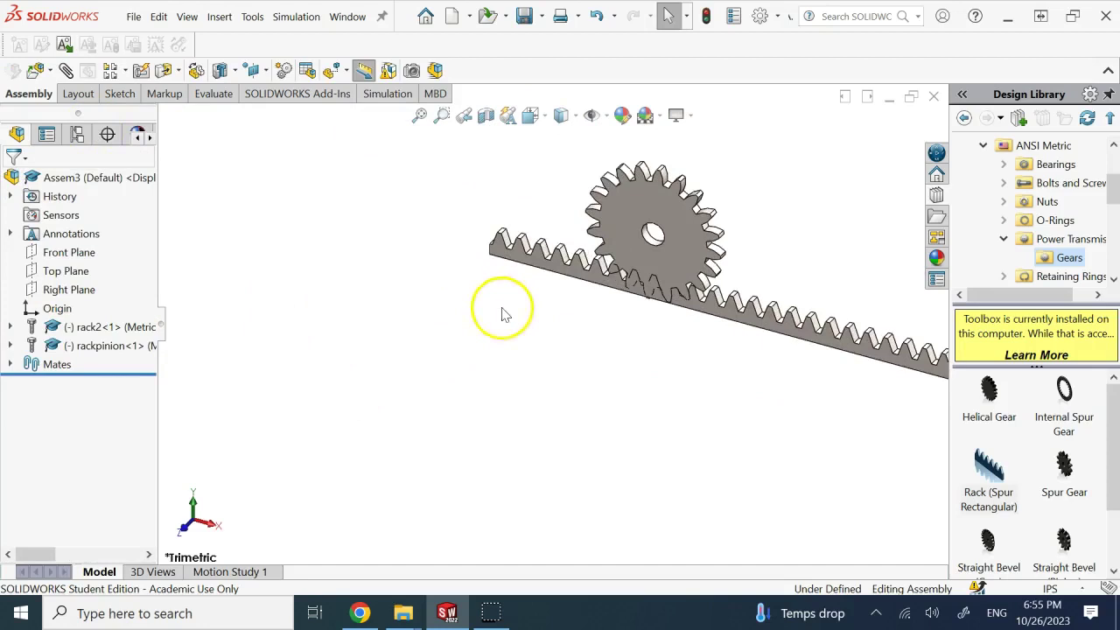
left_click_drag(545, 263, 665, 253)
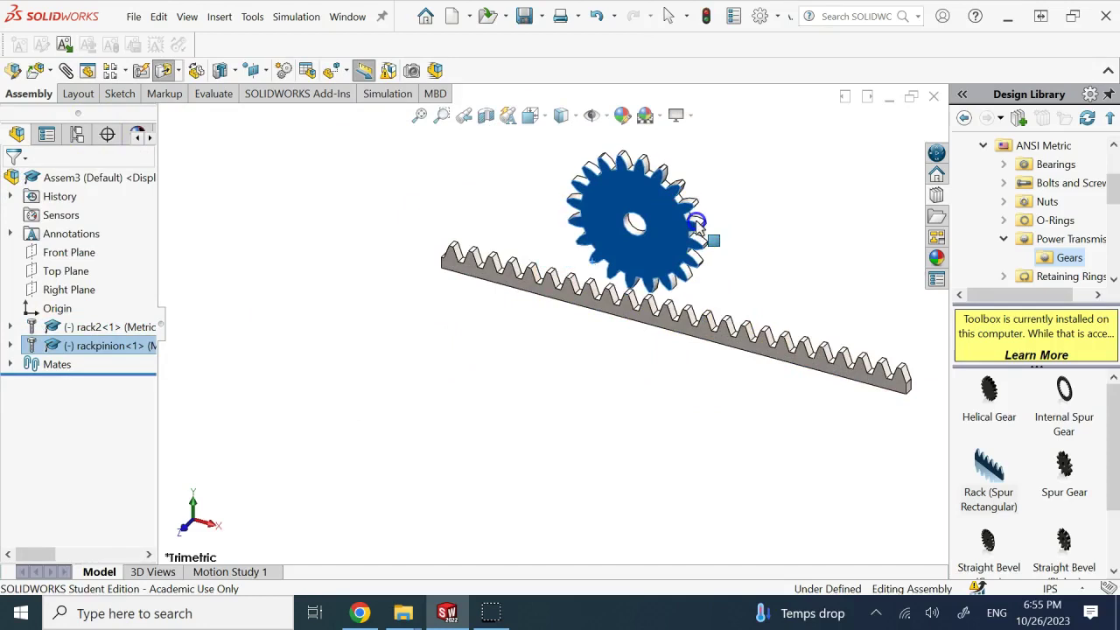
left_click(771, 267)
scroll(670, 187, "down", 3)
left_click(837, 315)
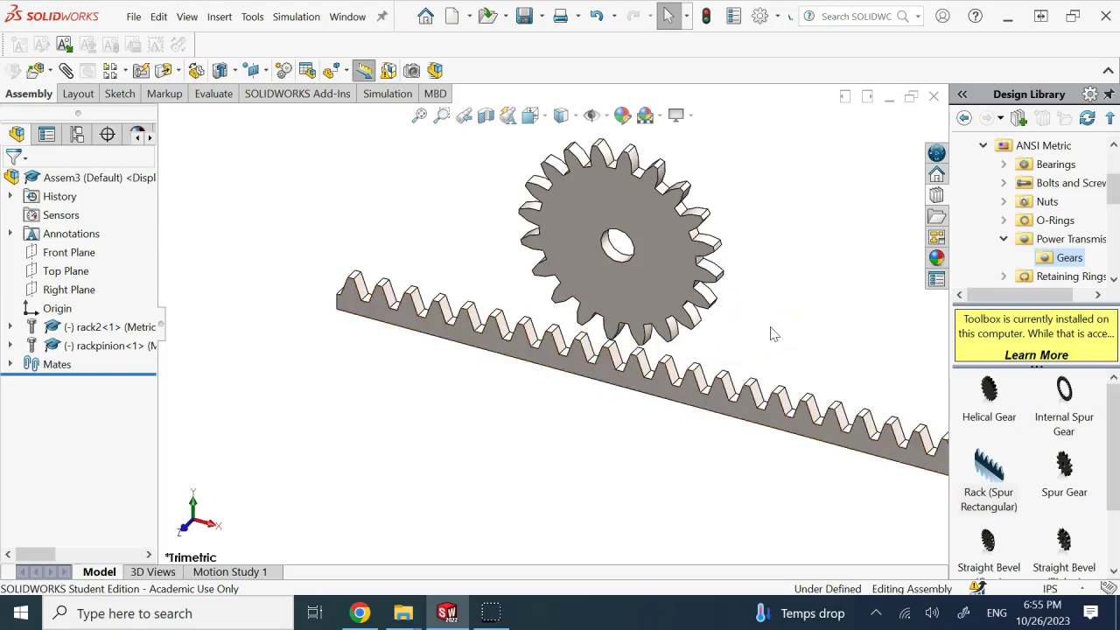
scroll(790, 245, "up", 1)
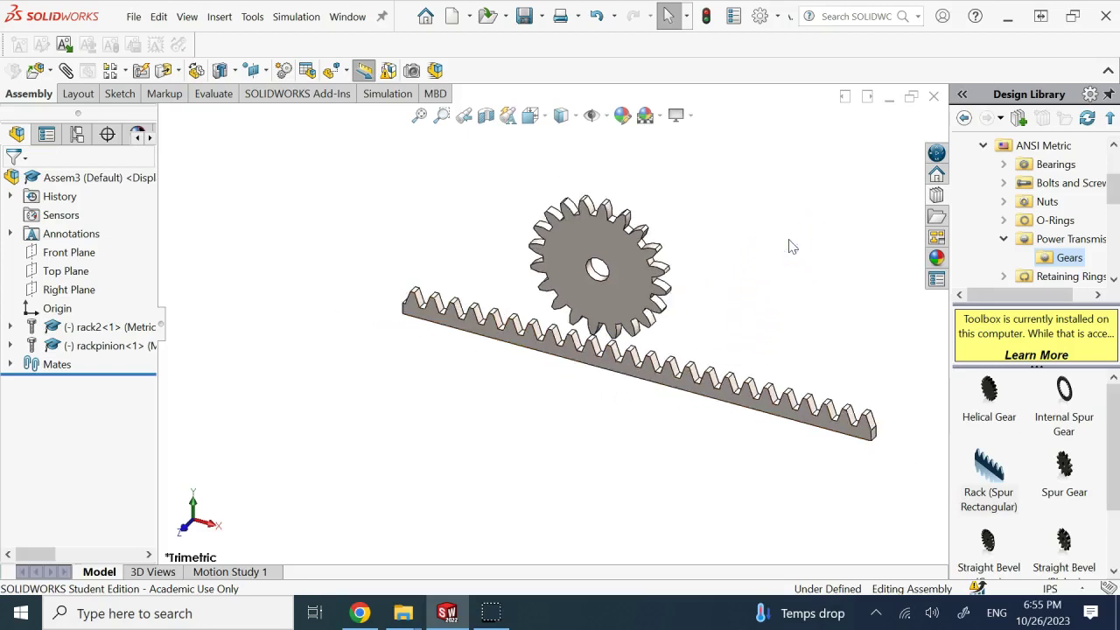
scroll(757, 297, "up", 1)
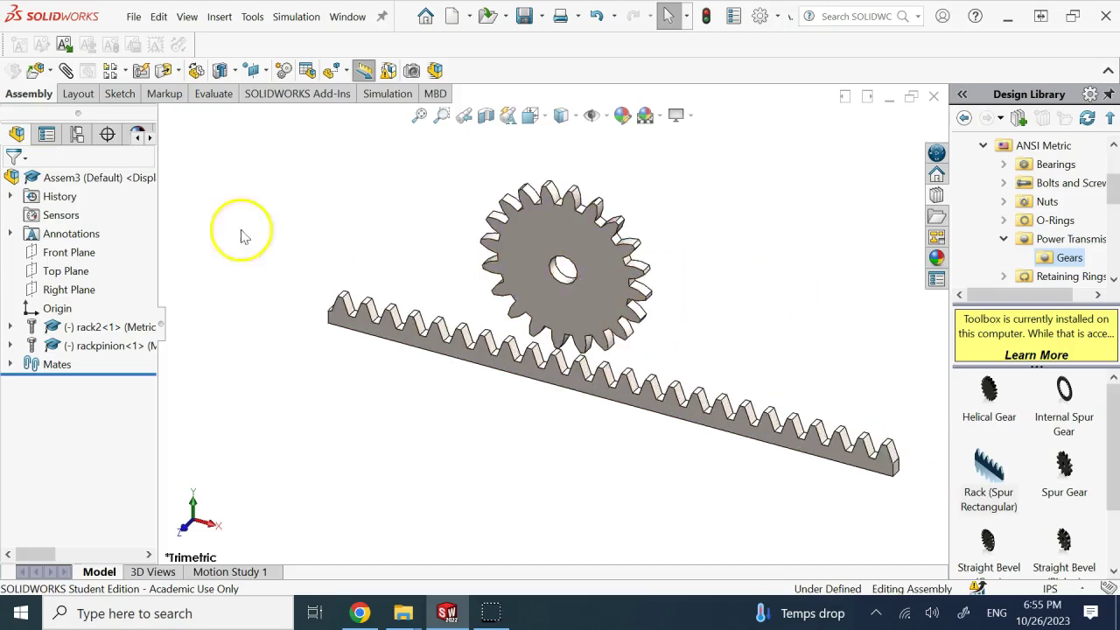
- Show the tooth-cut sketch of the rack2 component's ToothCutSim feature
left_click(76, 326)
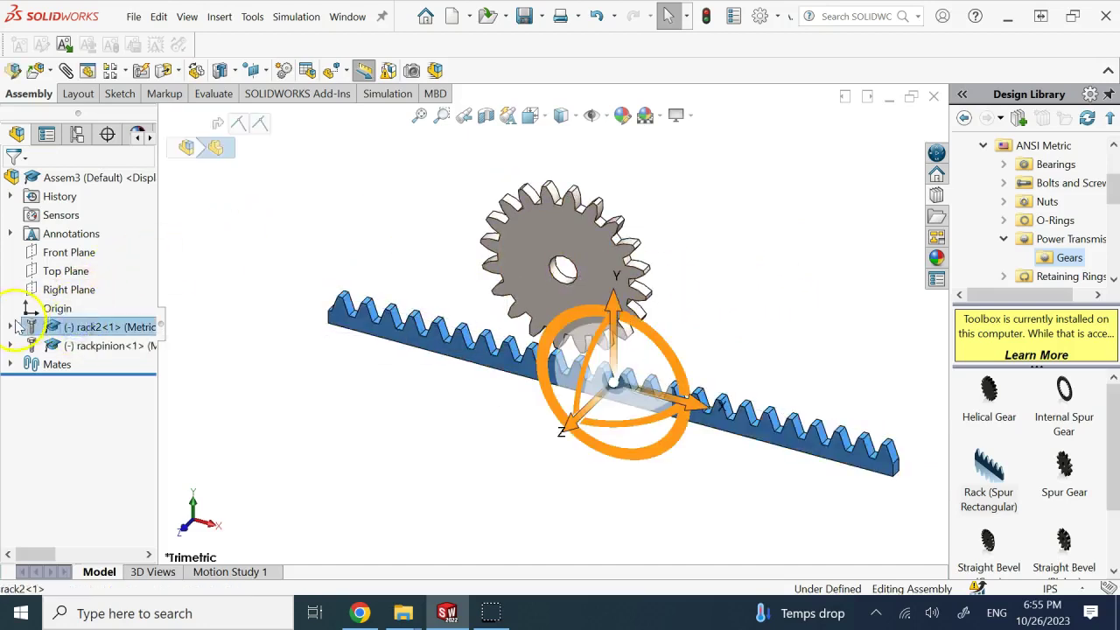
left_click(13, 327)
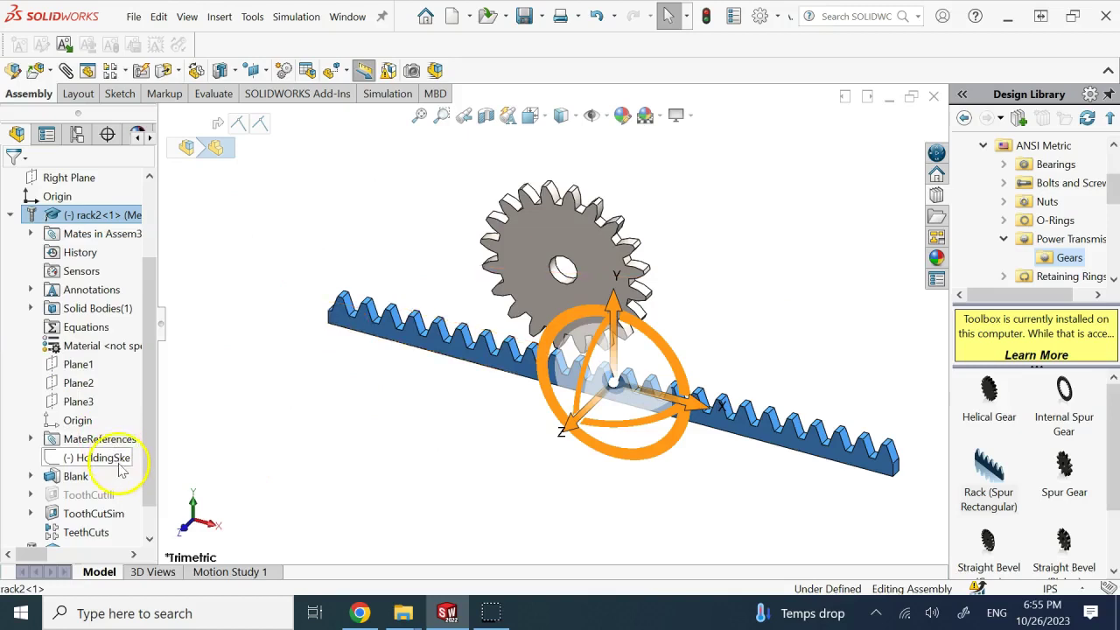
scroll(145, 447, "down", 2)
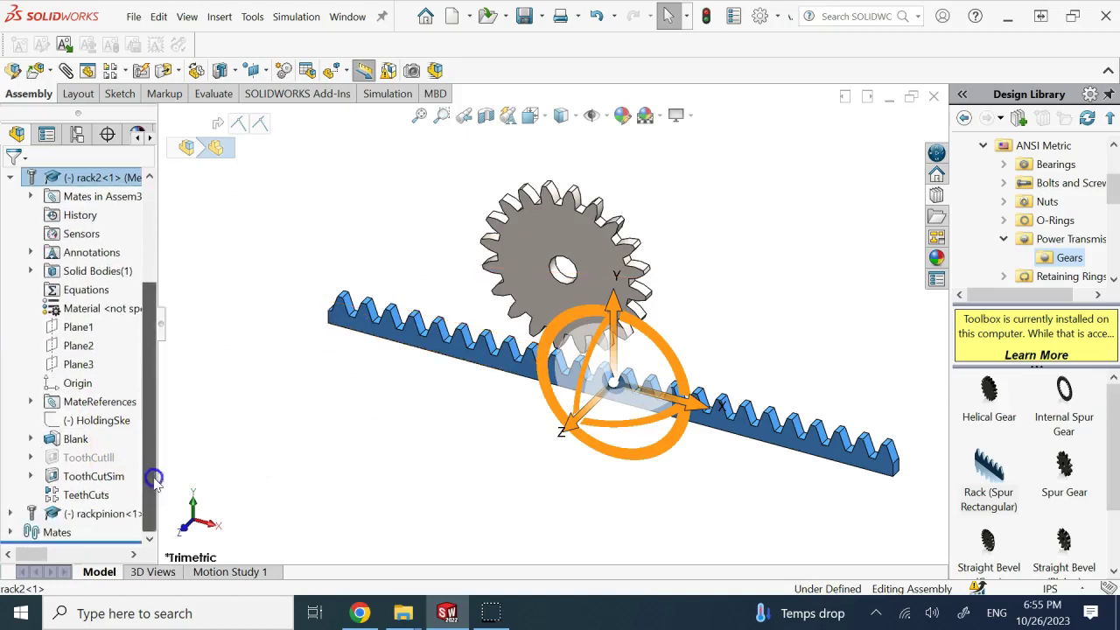
left_click(94, 476)
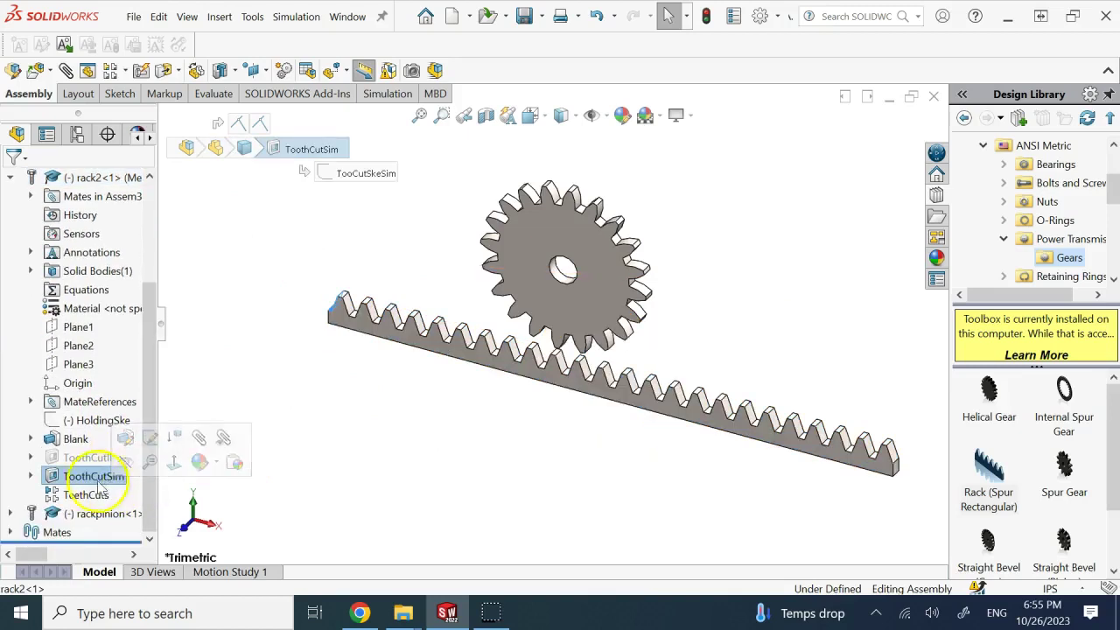
left_click(30, 476)
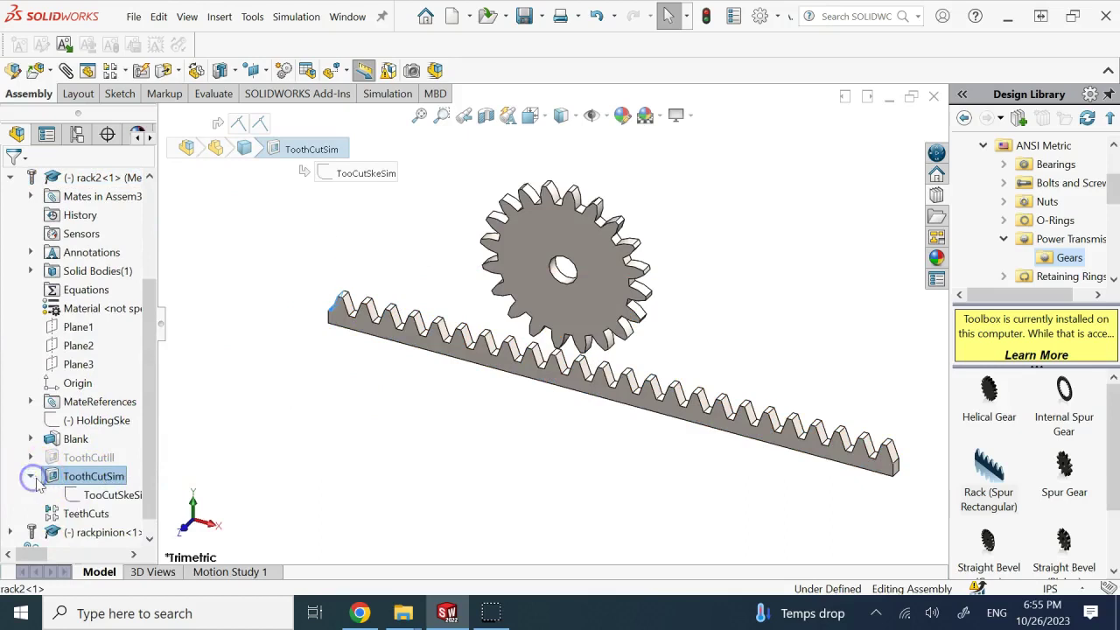
left_click(98, 495)
left_click(110, 469)
left_click(317, 420)
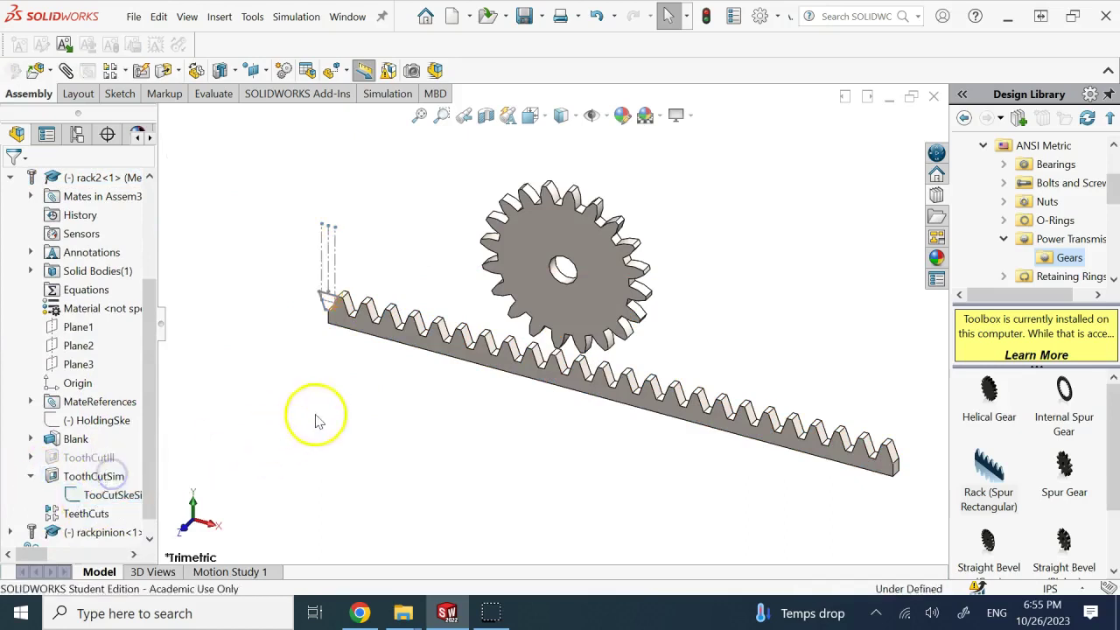
- Show the TooCutSke sketch of the rackpinion component's ToothCut feature and switch to the Front view
left_click(10, 177)
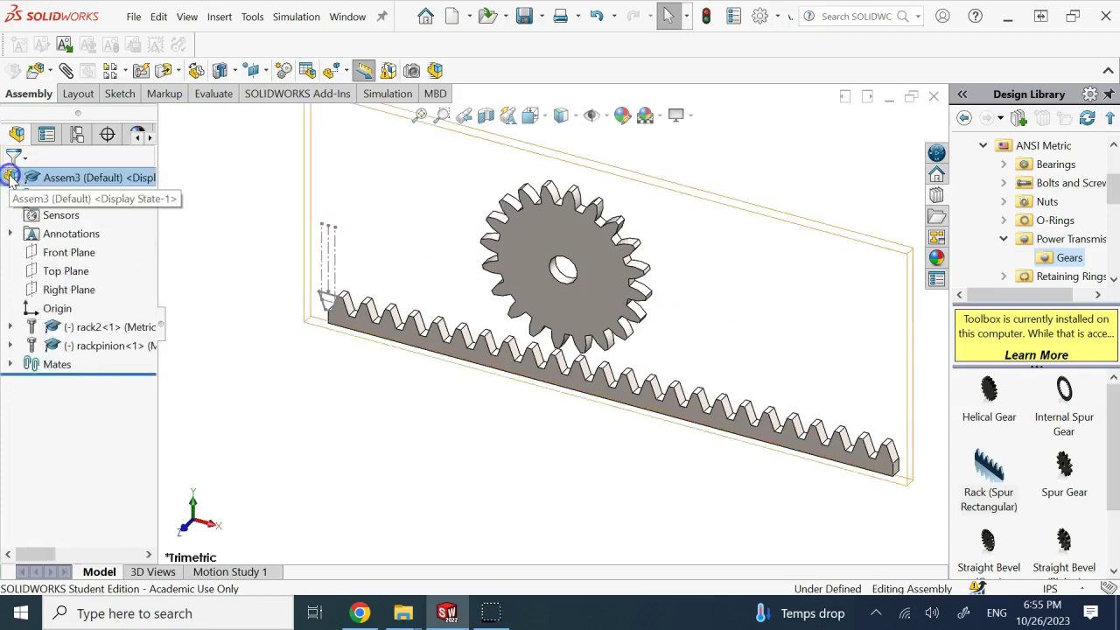
left_click(10, 345)
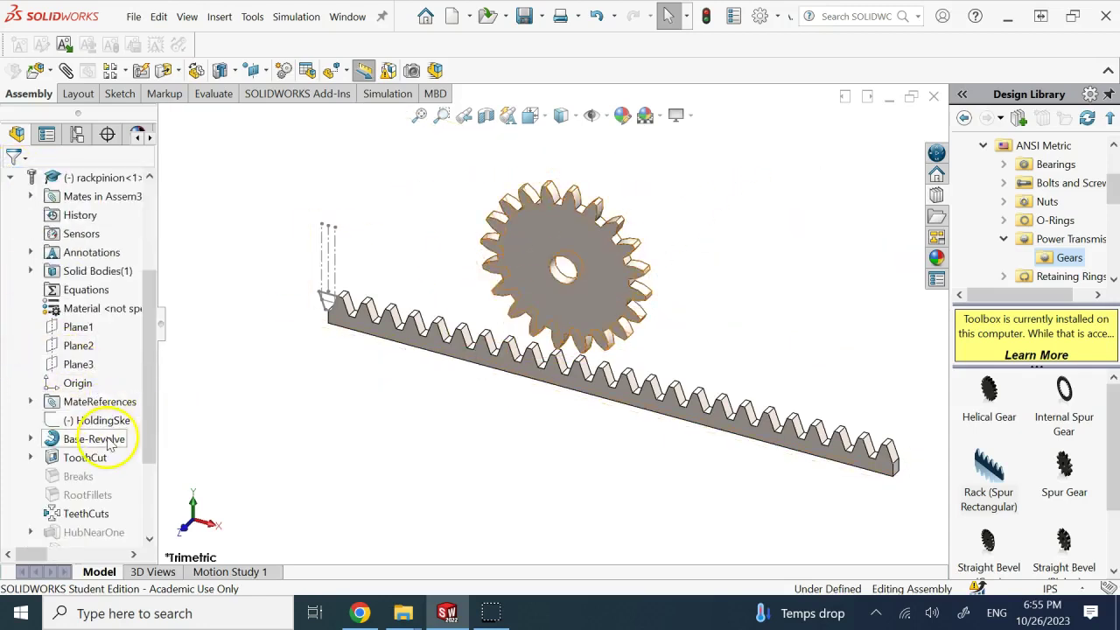
left_click(30, 457)
left_click(90, 477)
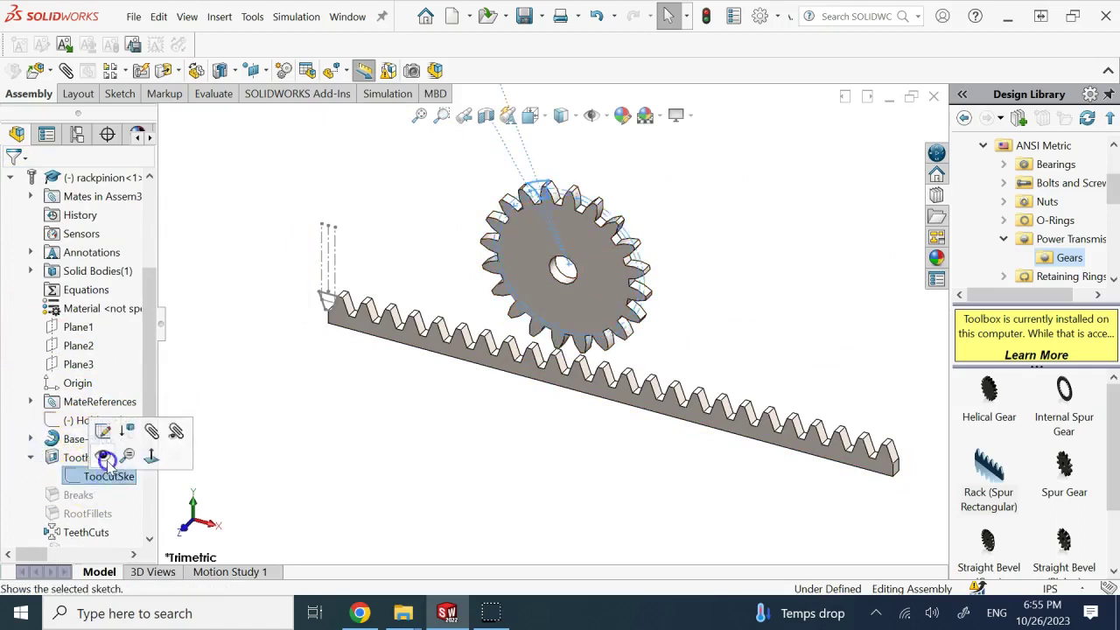
left_click(412, 414)
key("space")
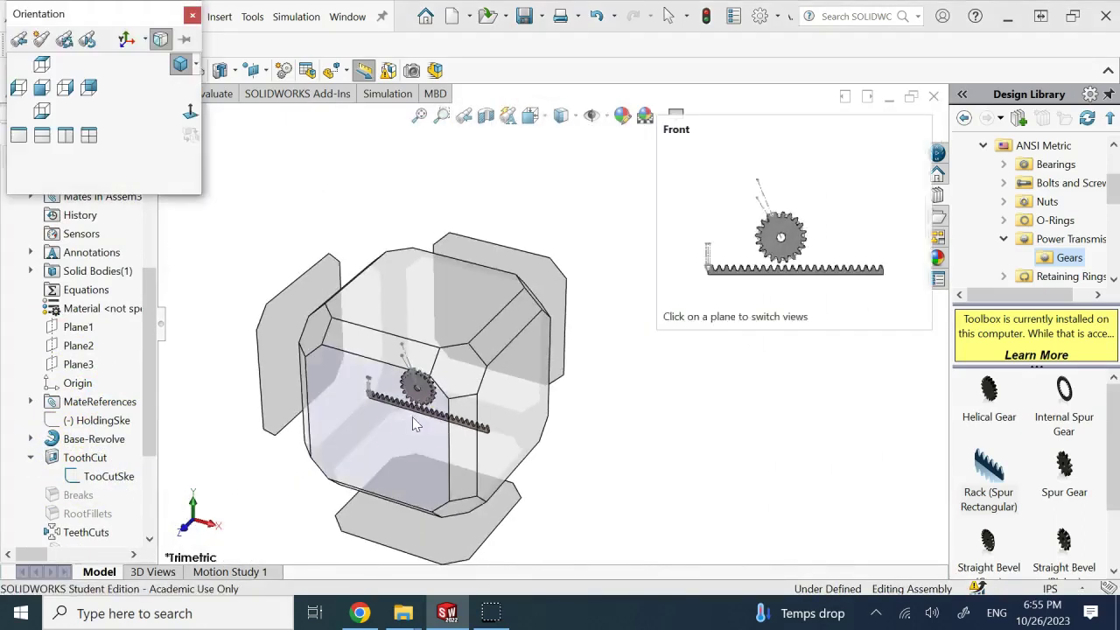
left_click(413, 417)
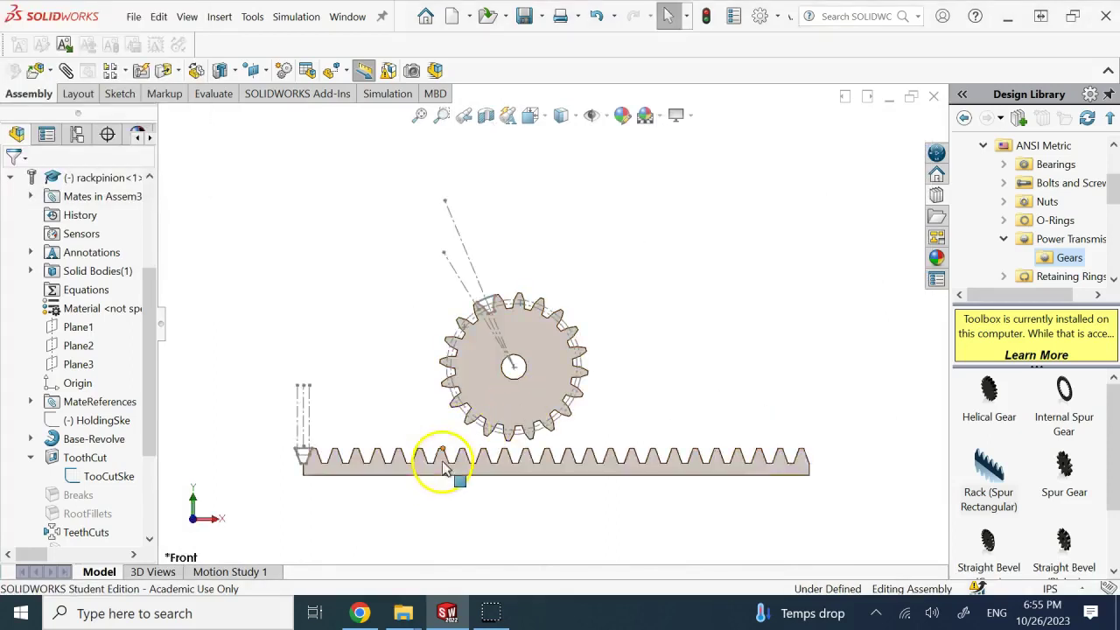
scroll(438, 459, "down", 3)
scroll(310, 459, "down", 2)
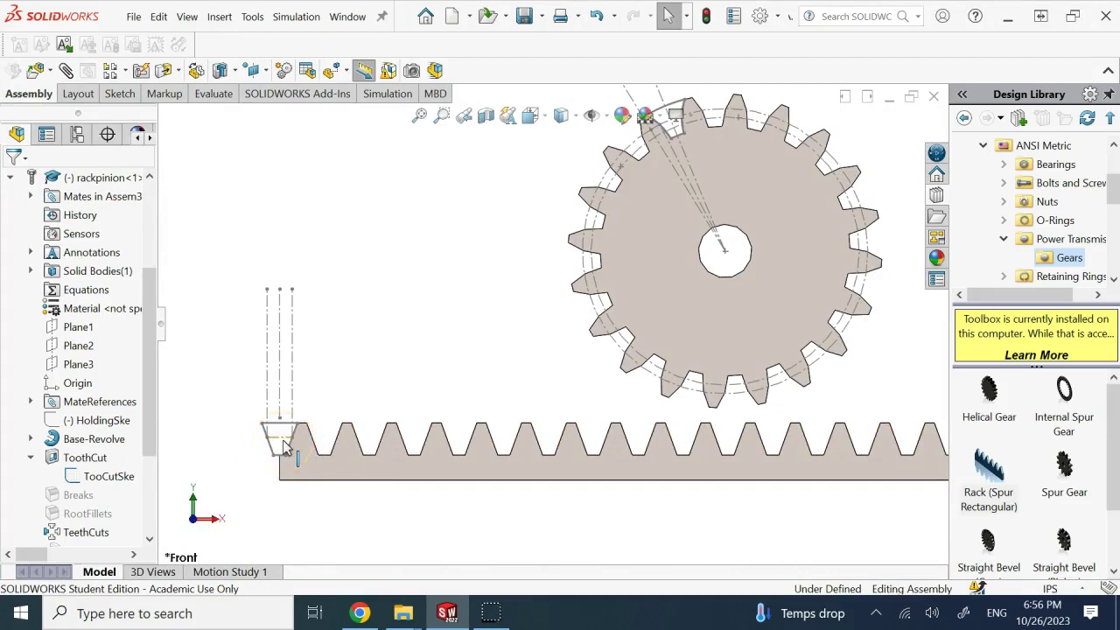
left_click_drag(276, 445, 270, 440)
left_click(730, 450)
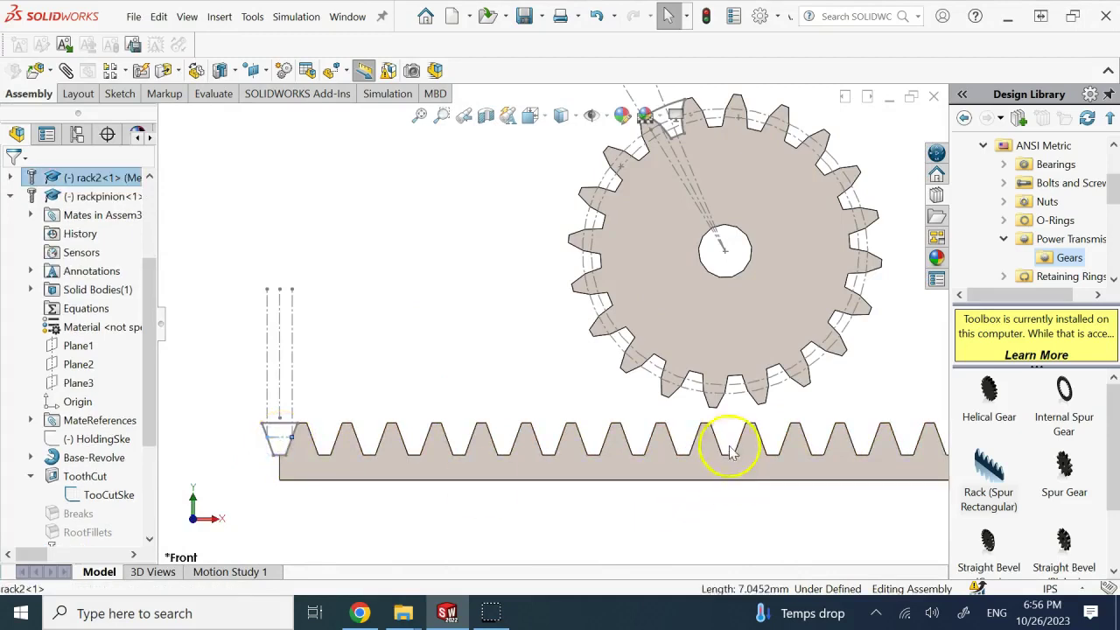
left_click(740, 394, "ctrl")
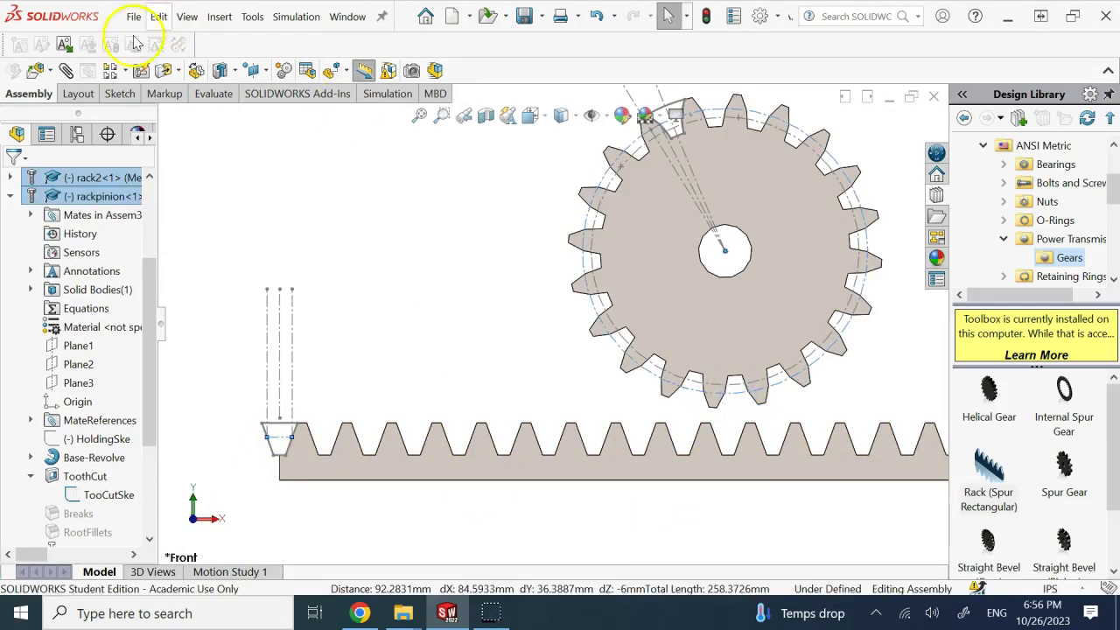
left_click(66, 72)
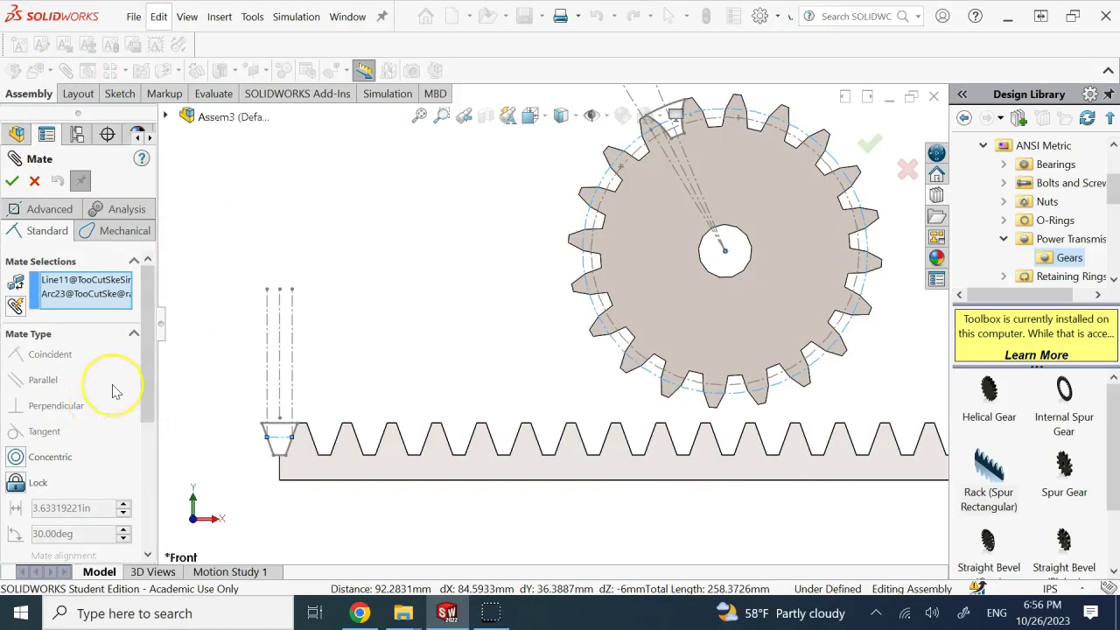
left_click(58, 177)
left_click(35, 181)
- Move the pinion down along the rack until their teeth overlap, and measure the diameter of the pinion's pitch circle
left_click_drag(716, 317, 663, 321)
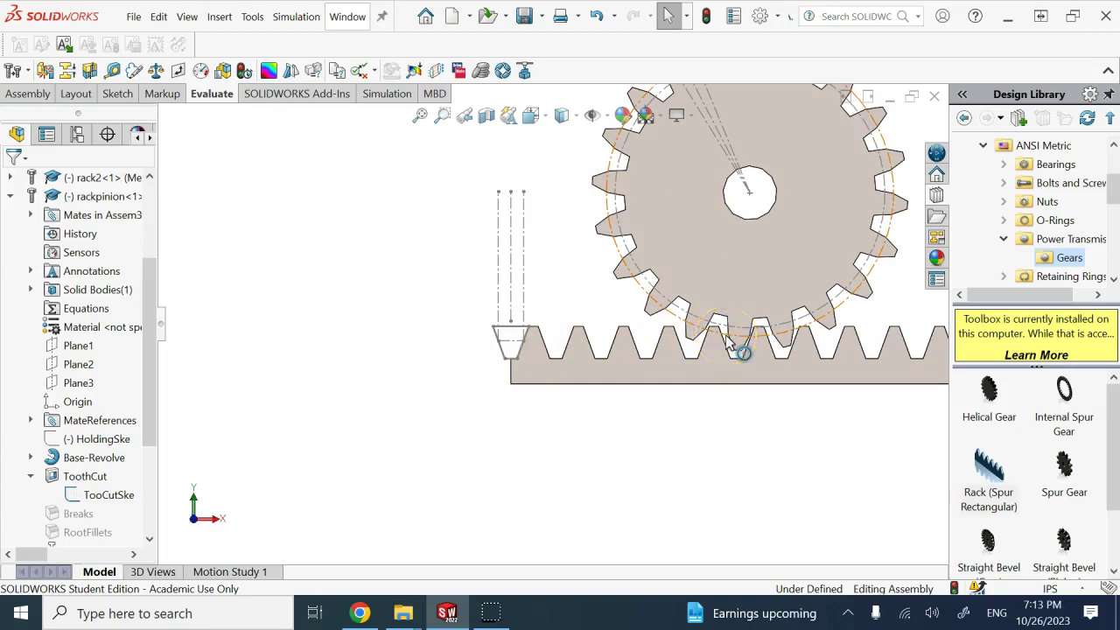
left_click(112, 77)
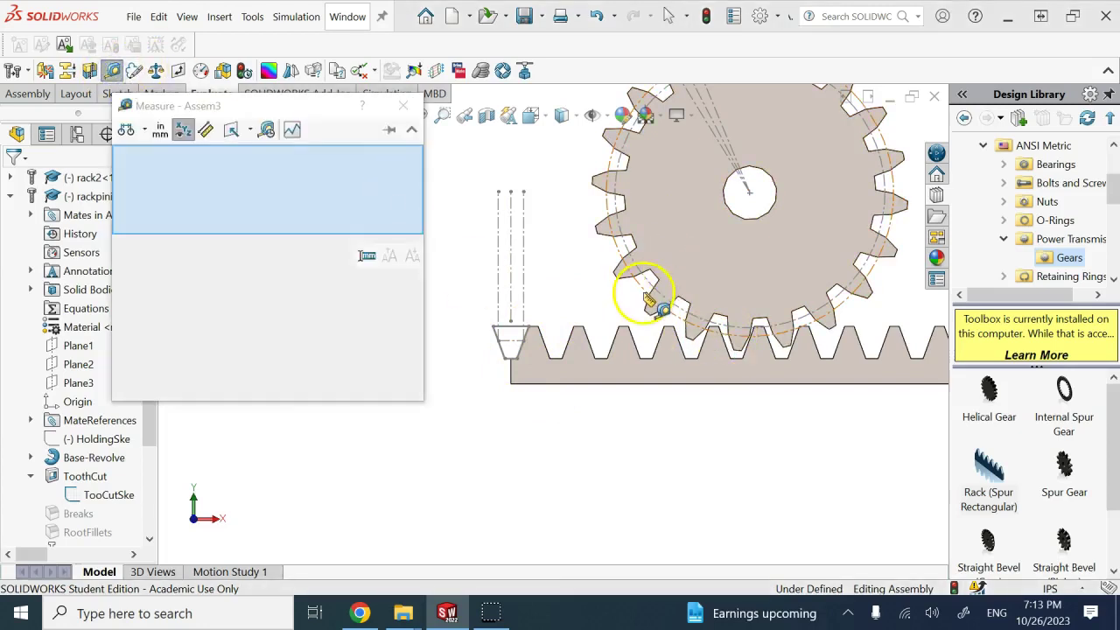
left_click(565, 291)
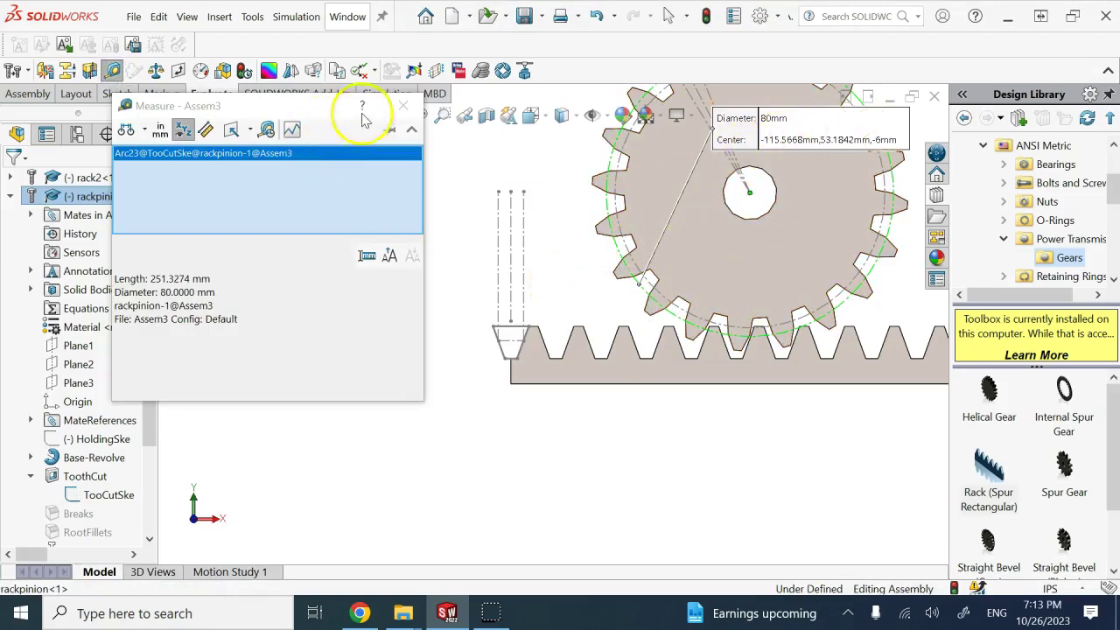
left_click(403, 105)
left_click(541, 158)
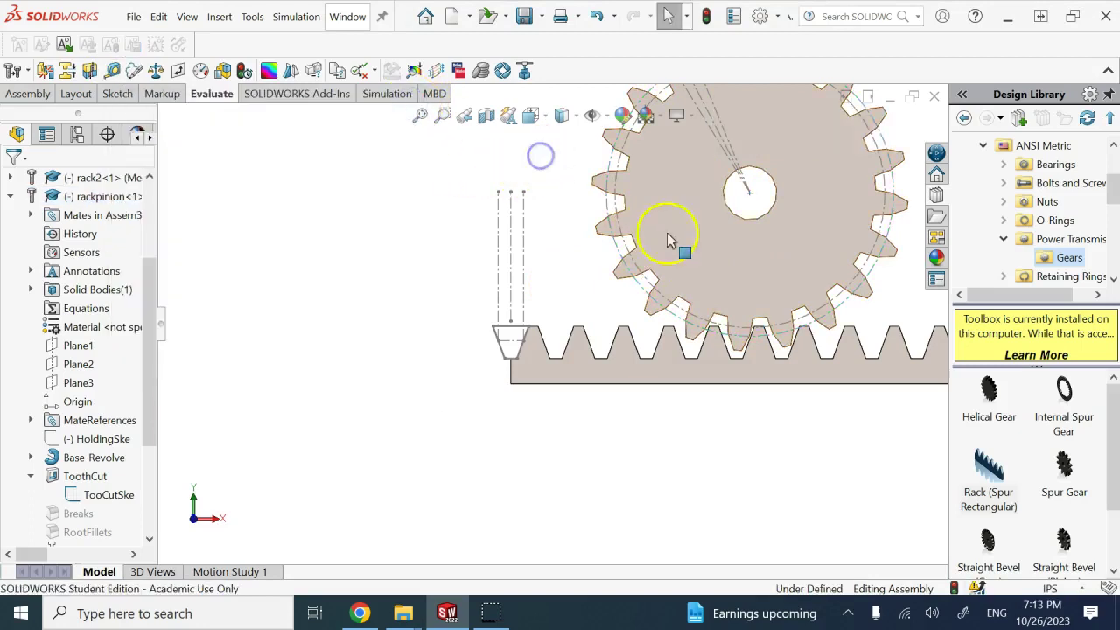
- Add a 40 mm distance mate between the pinion's center point and the horizontal pitch line of the rack's tooth-cut sketch
left_click(754, 199)
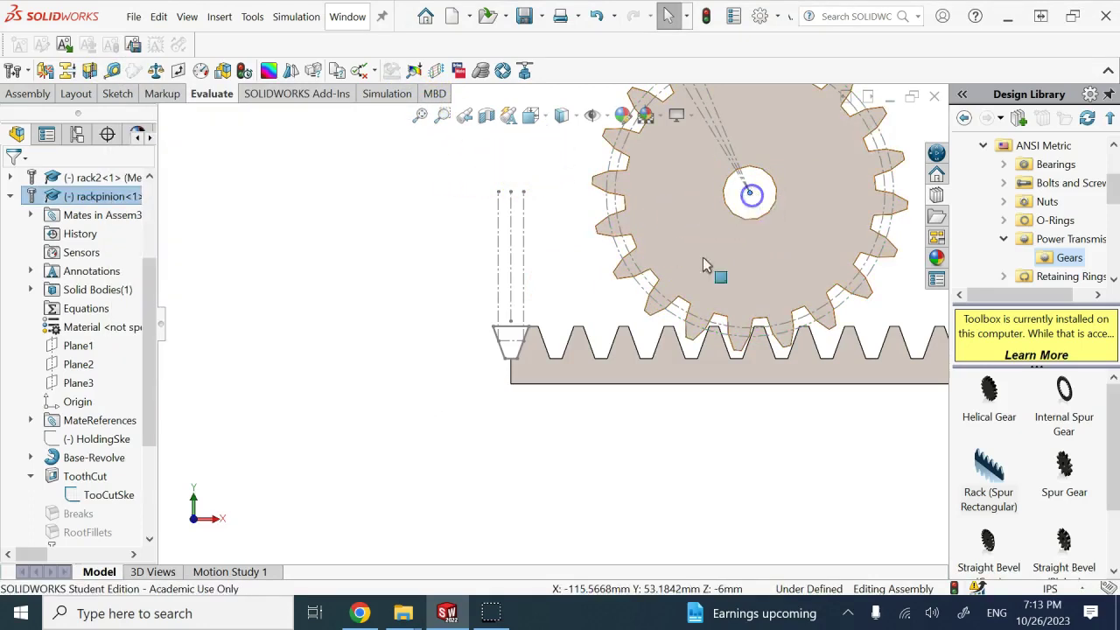
left_click(511, 343, "ctrl")
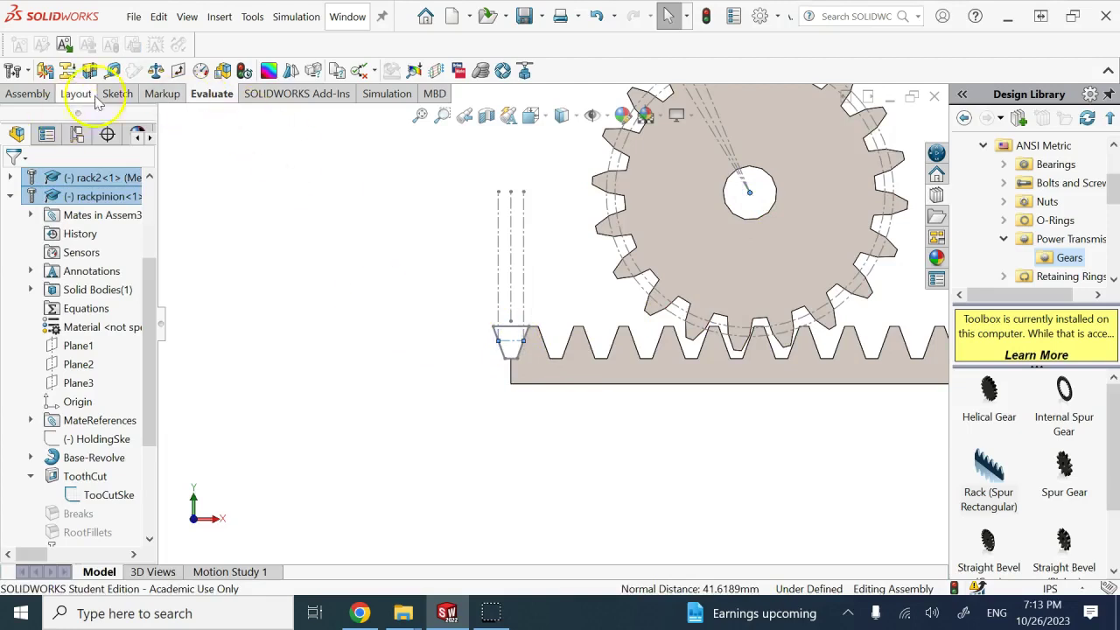
left_click(32, 94)
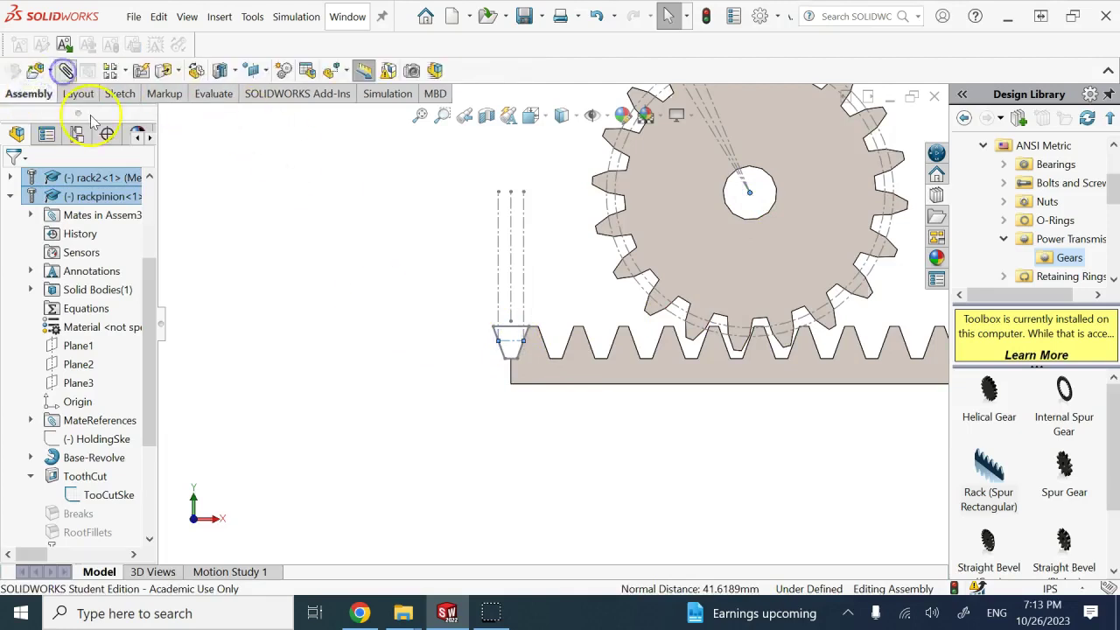
left_click(65, 70)
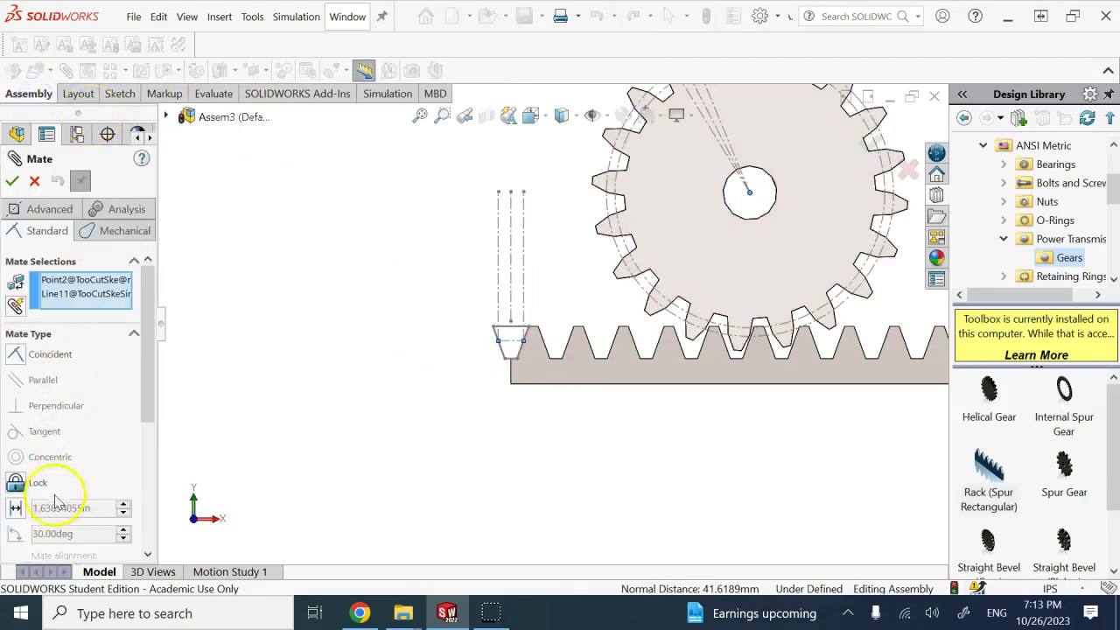
left_click(15, 513)
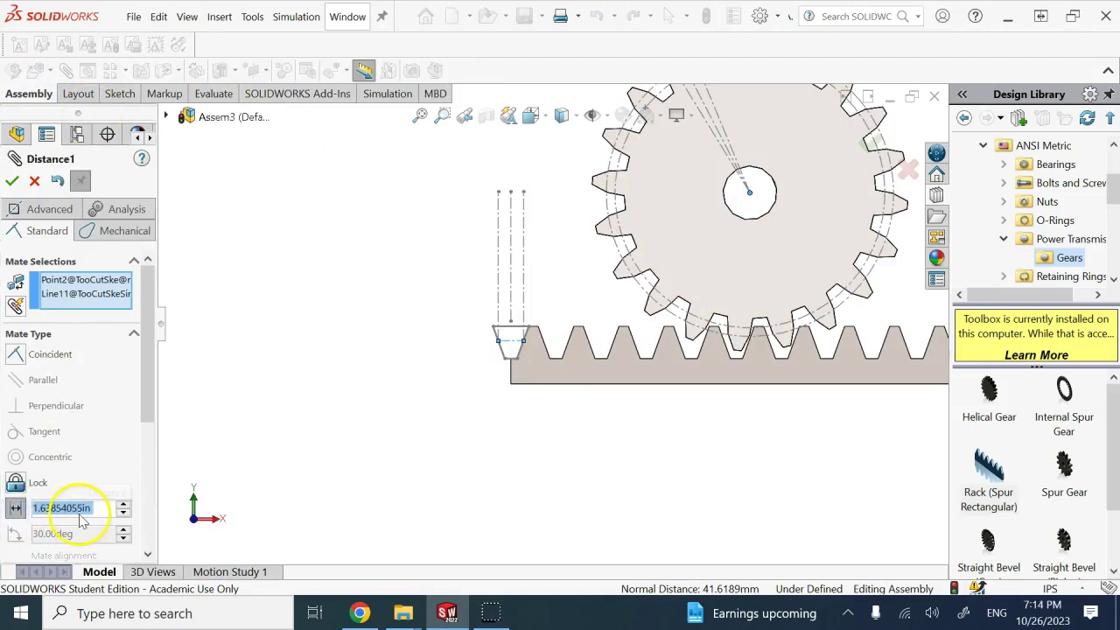
type("4")
key("Return")
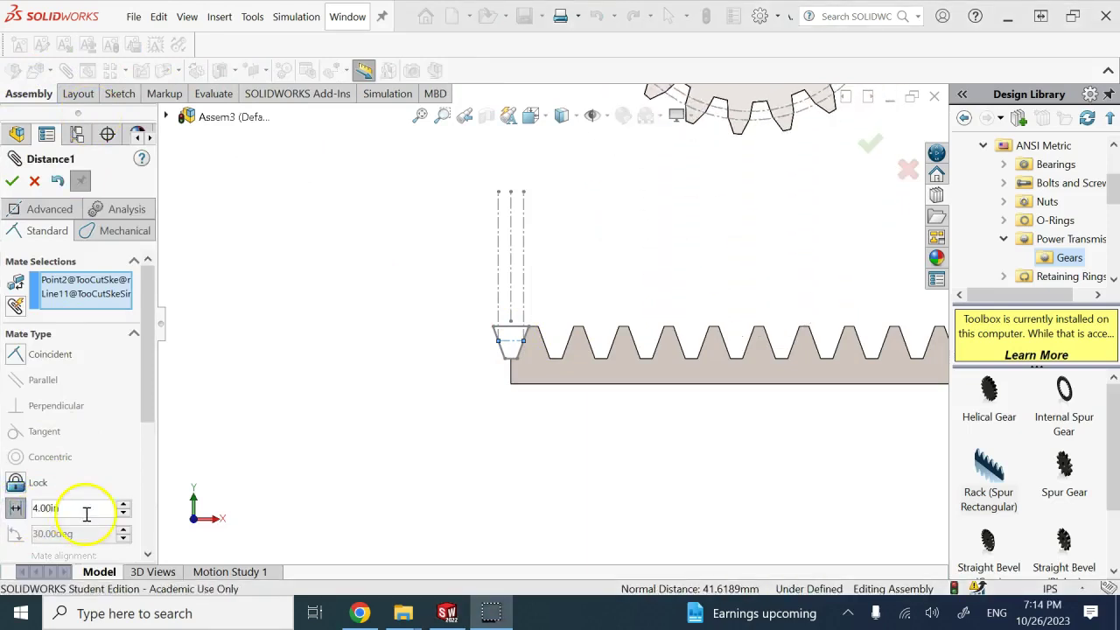
- Switch the document units to MMGS (millimeter, gram, second) and accept the distance mate
left_click(1025, 592)
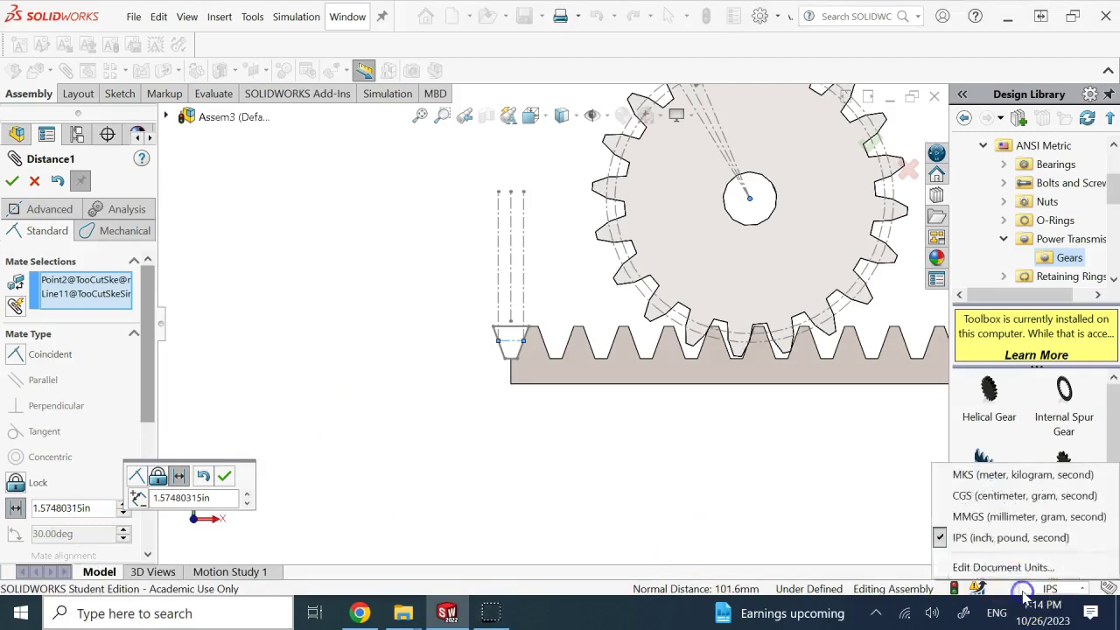
left_click(1015, 516)
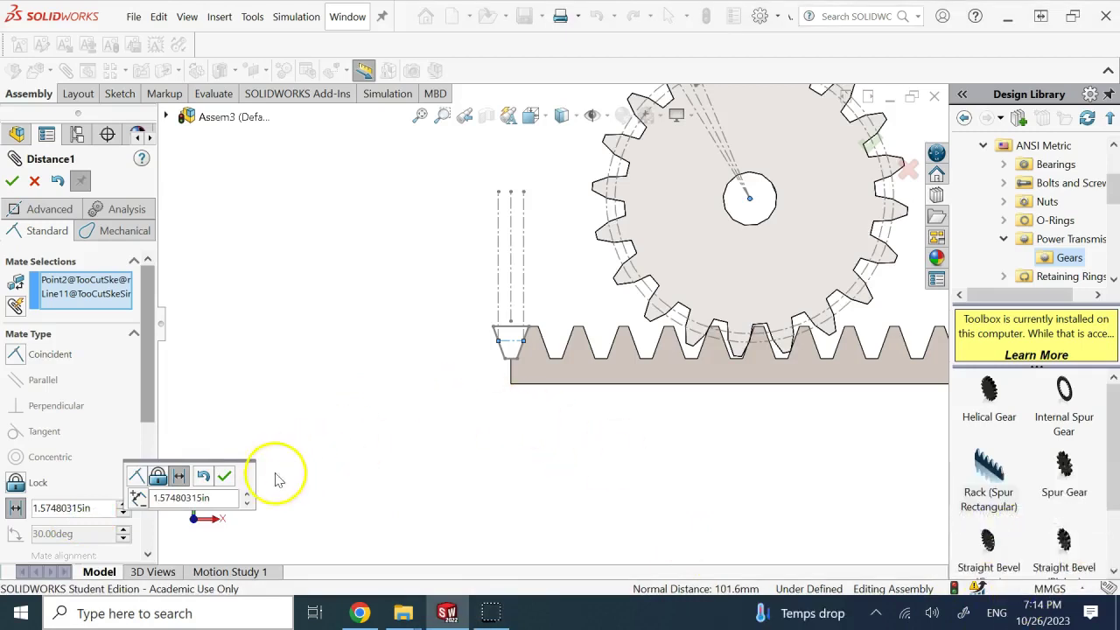
left_click(224, 475)
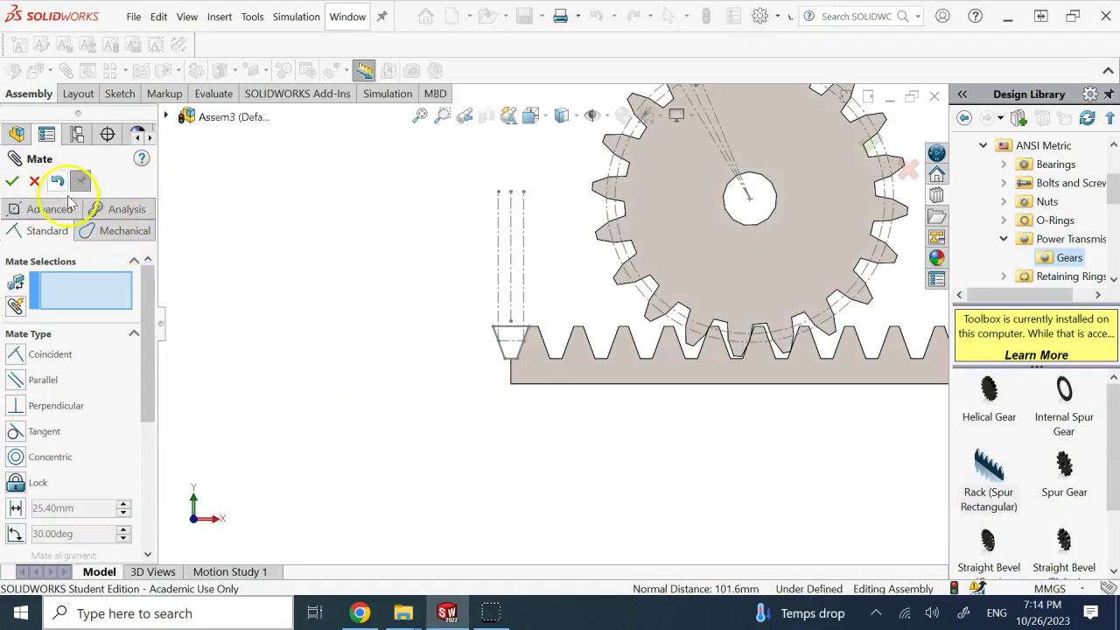
left_click(12, 182)
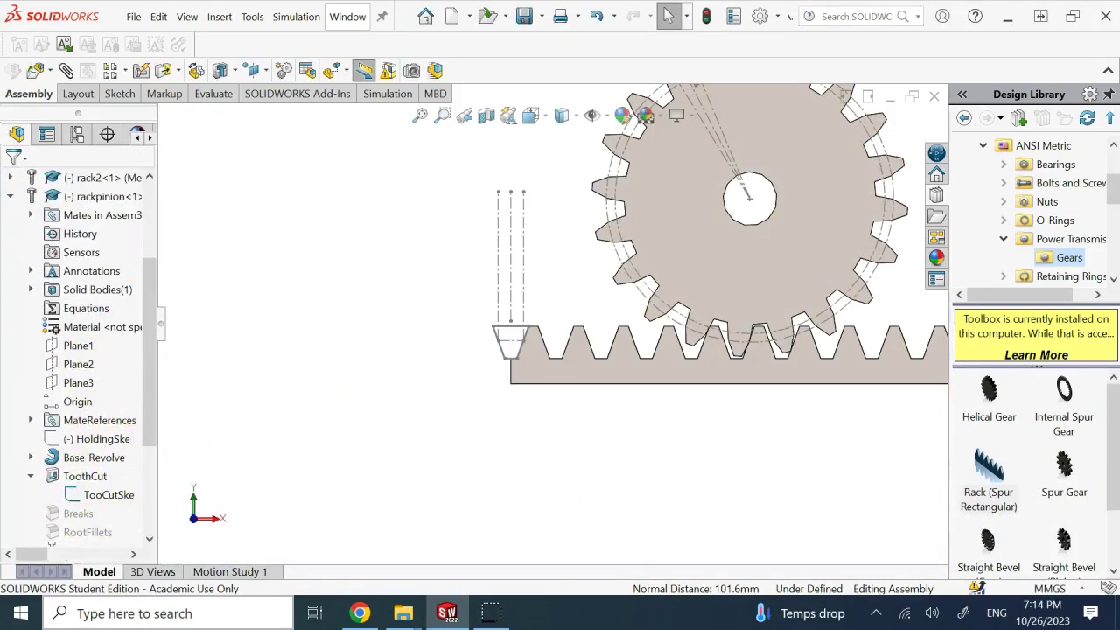
- Expand the assembly's mates and inspect the Distance1 mate's dimension between the pinion and the rack
left_click(10, 196)
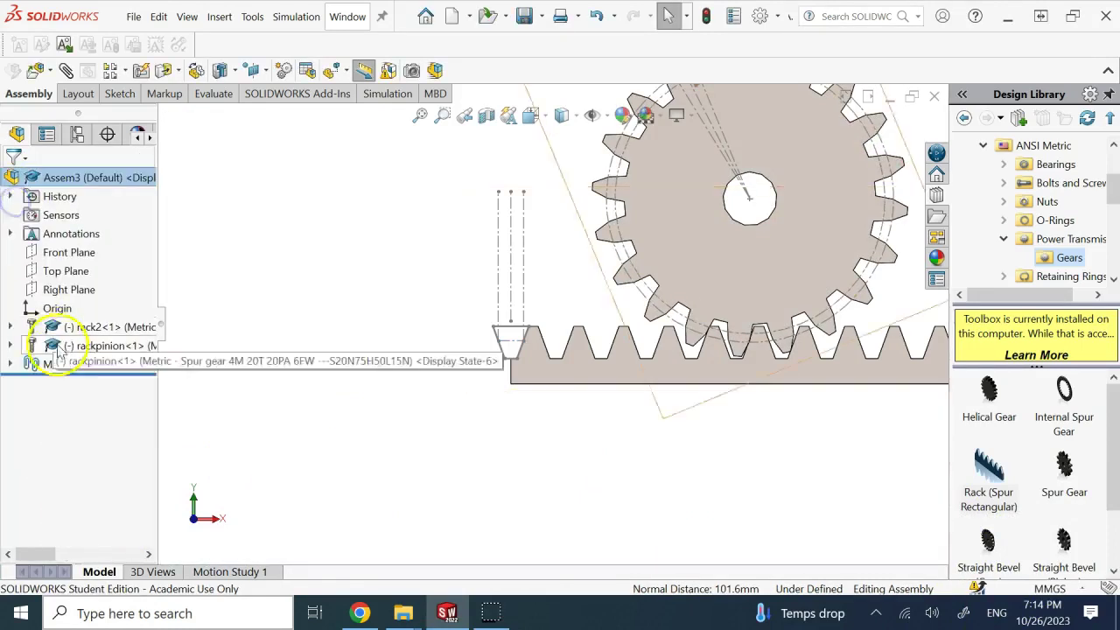
left_click(10, 342)
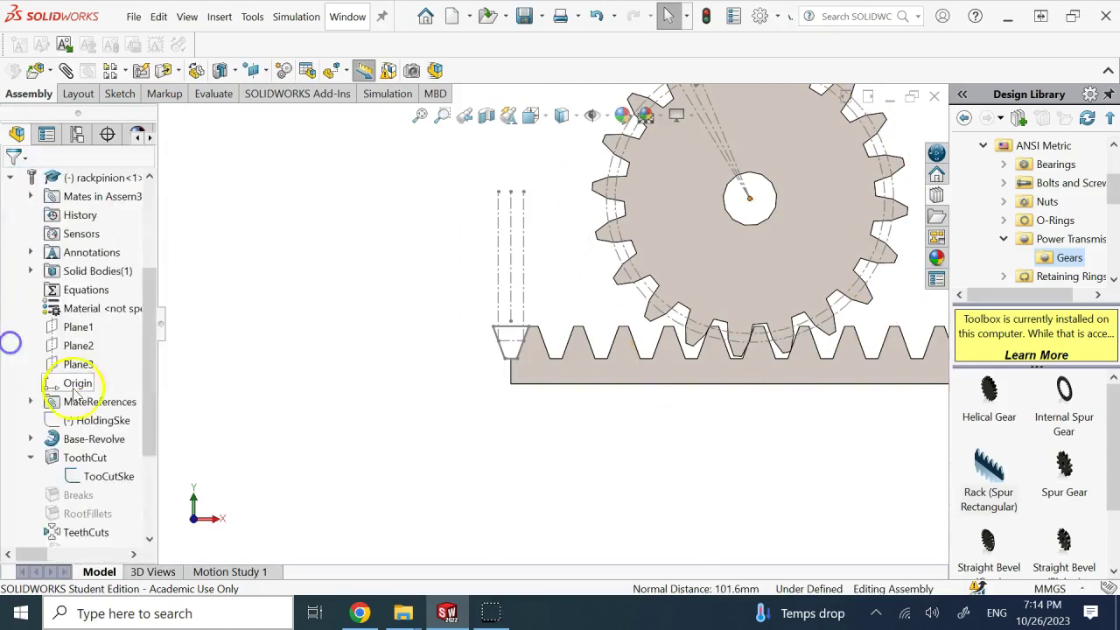
left_click(10, 178)
left_click(10, 364)
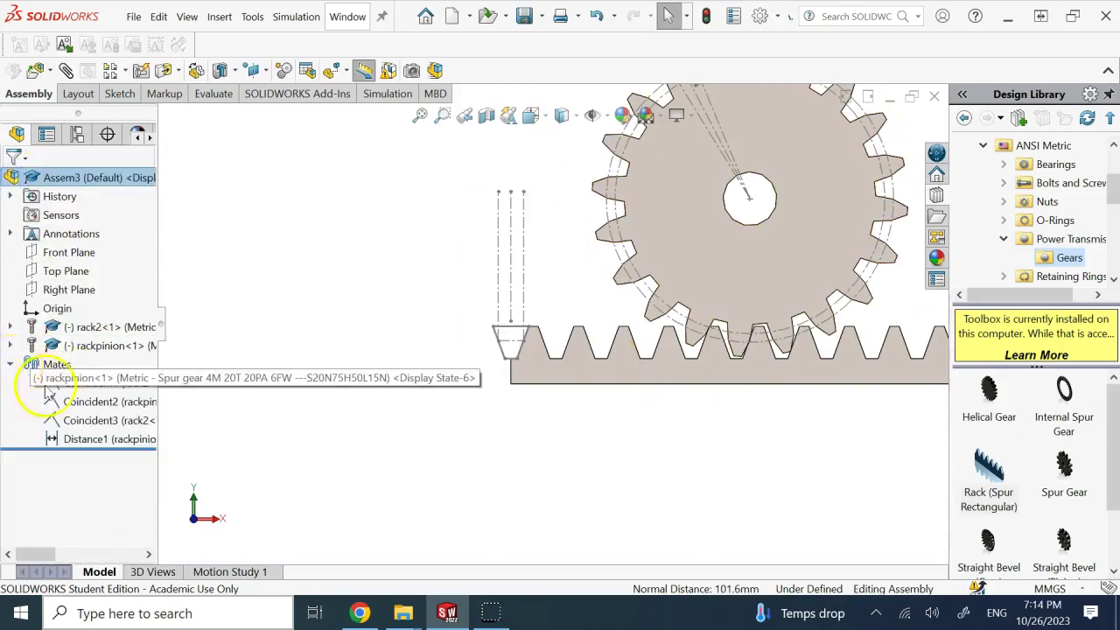
left_click(91, 439)
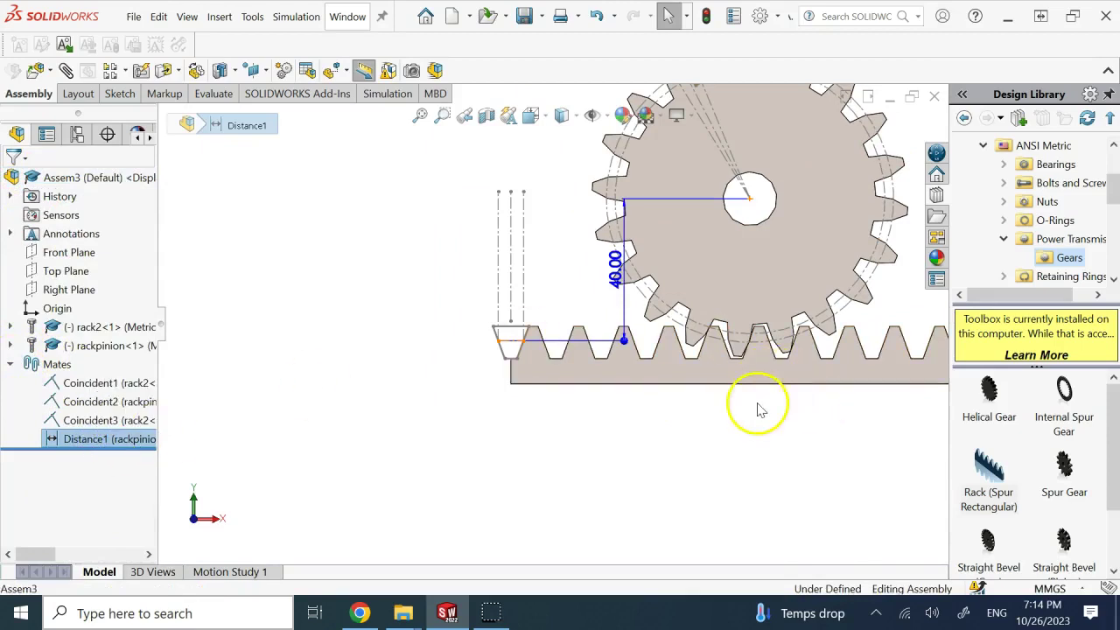
left_click(715, 449)
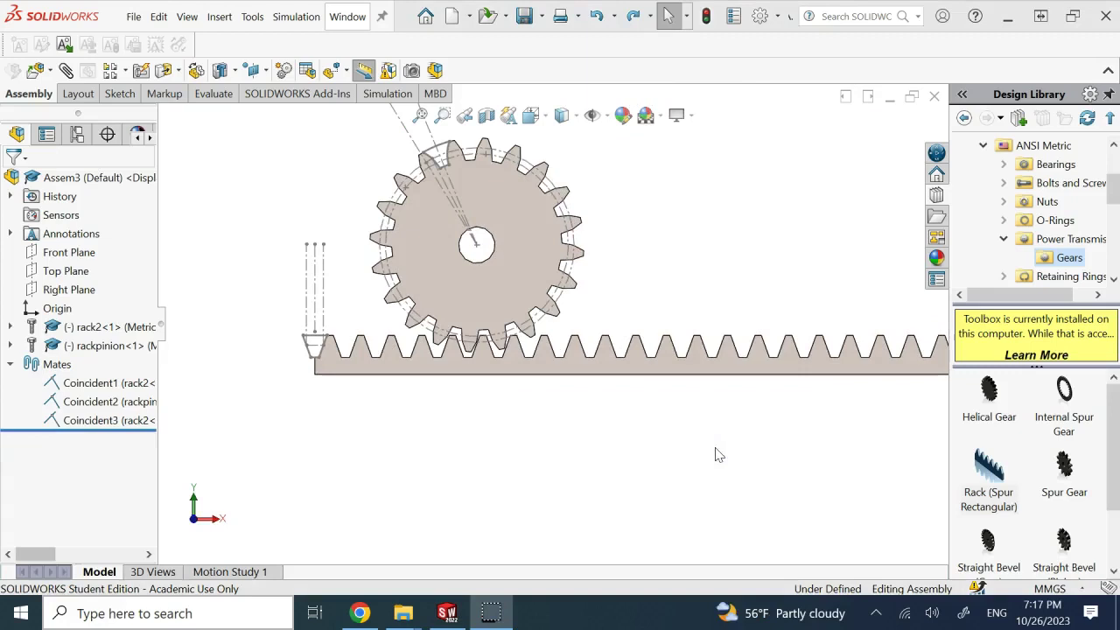
- Nudge the rack slightly along its length to line up its teeth with the gaps of the pinion
scroll(487, 342, "down", 5)
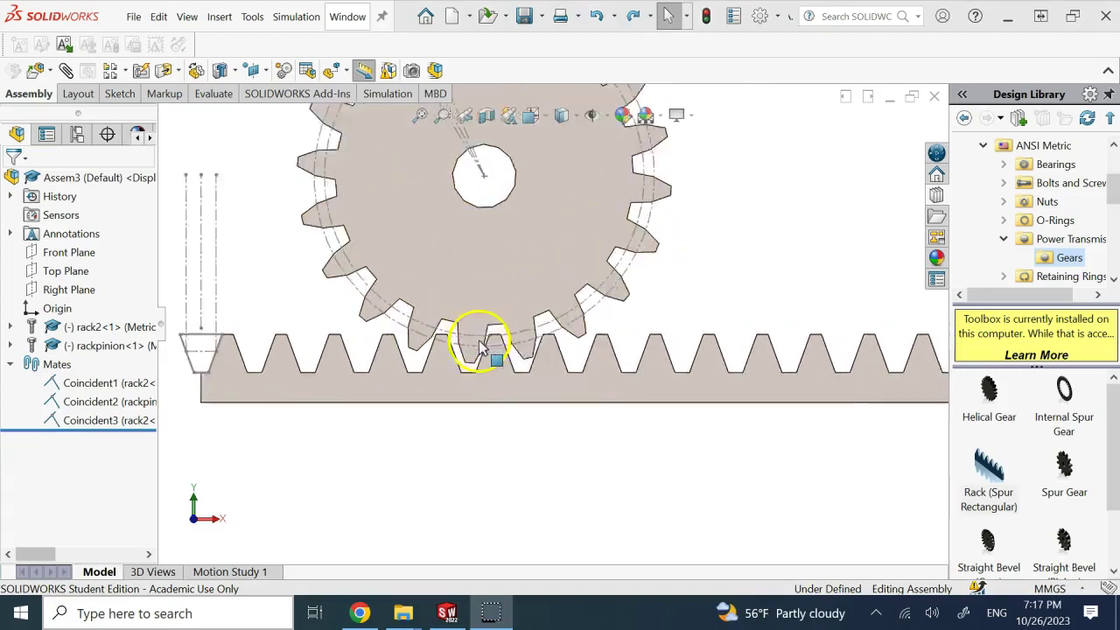
left_click(529, 383)
left_click_drag(532, 386, 528, 386)
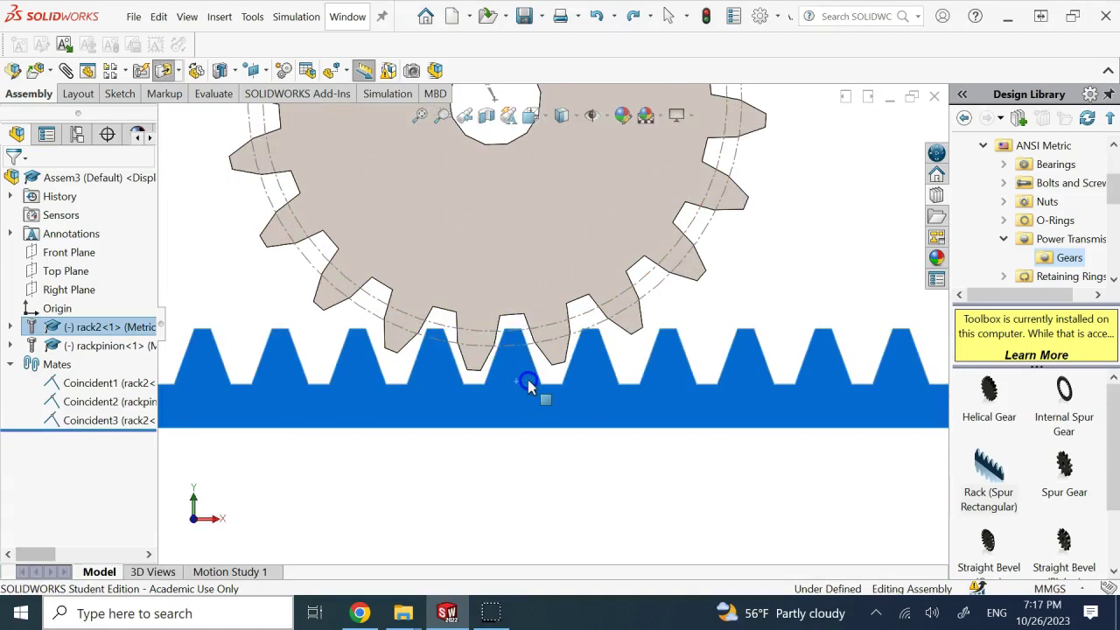
- Start a Rack Pinion mechanical mate, removing the preselected rack face from the mate selections
scroll(537, 437, "up", 5)
left_click(64, 70)
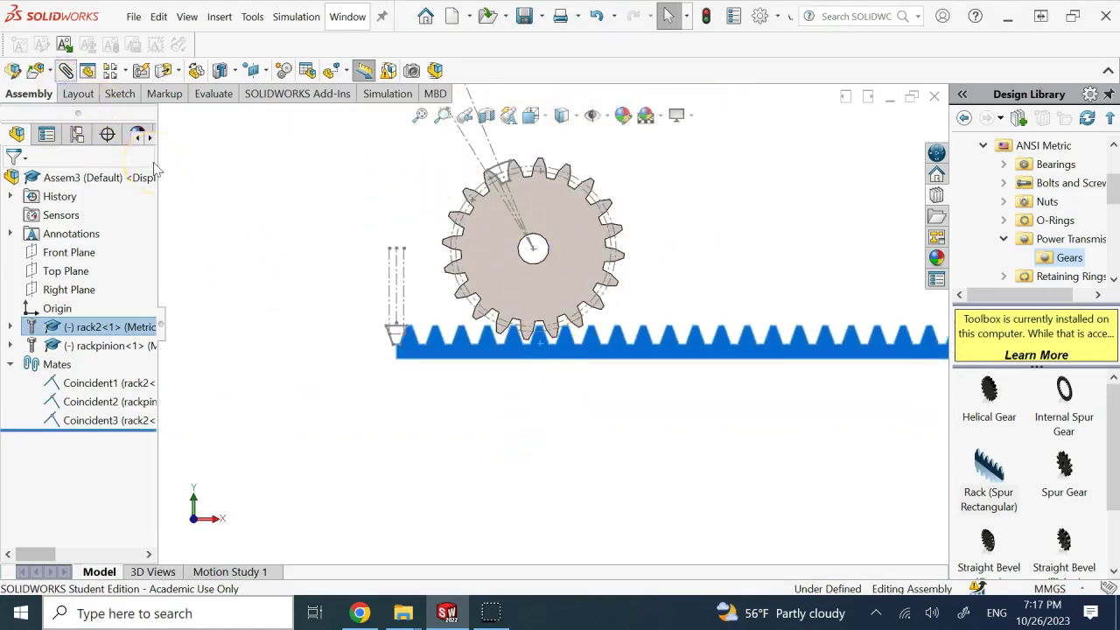
left_click(125, 231)
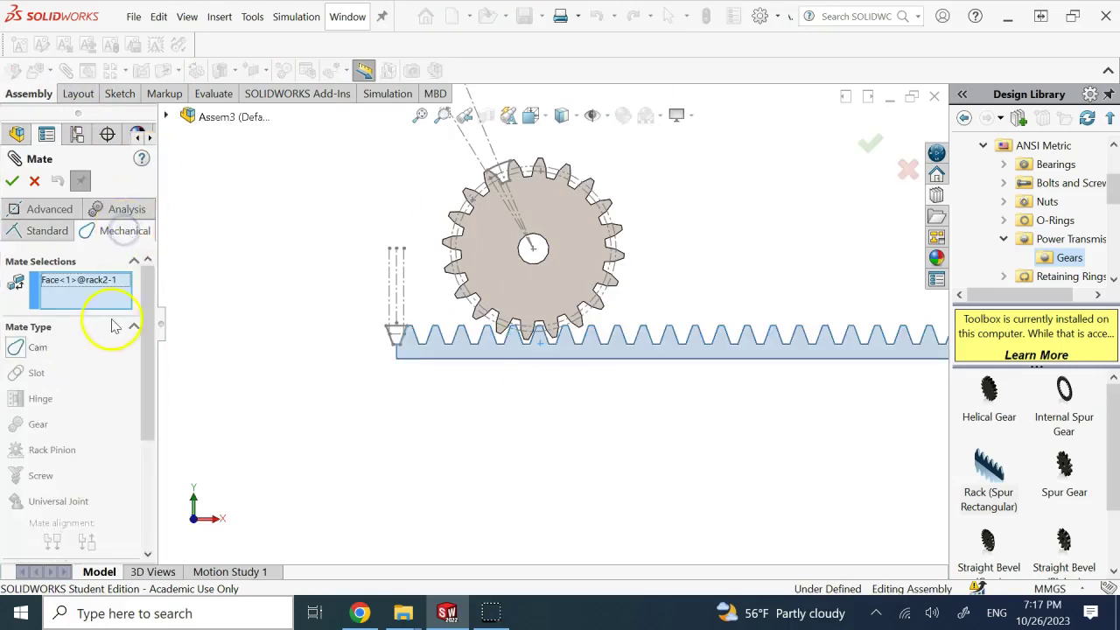
right_click(93, 280)
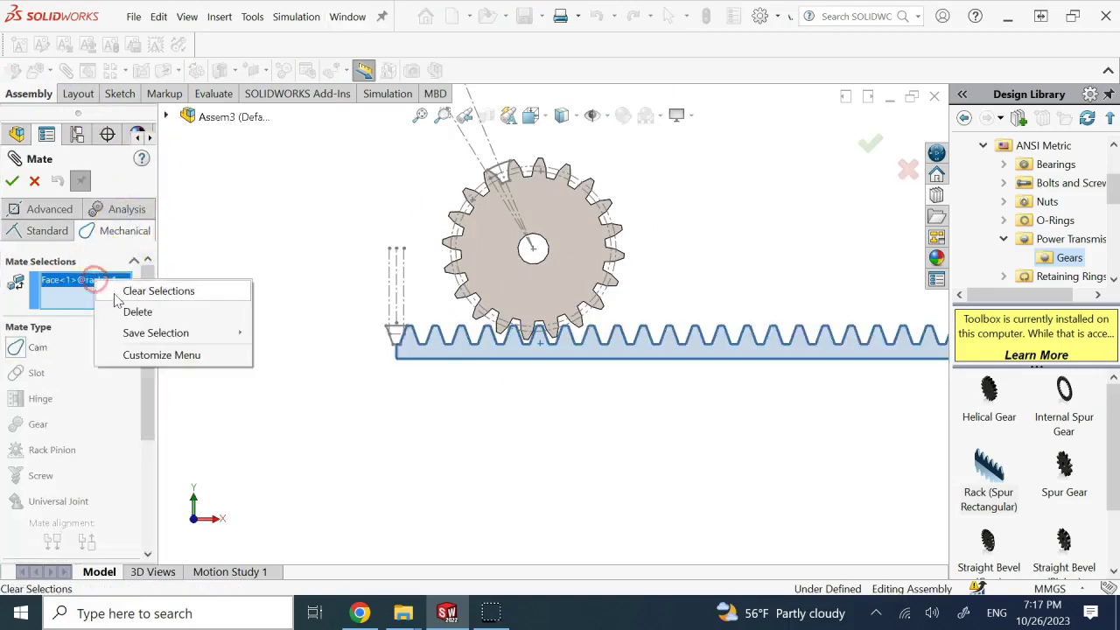
left_click(137, 312)
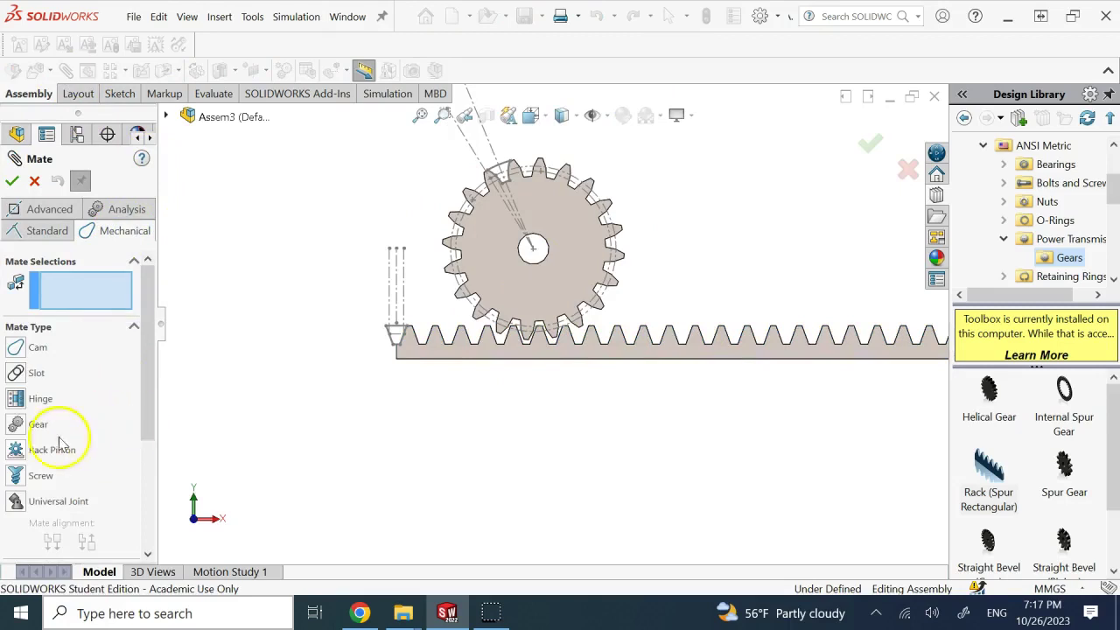
left_click(18, 451)
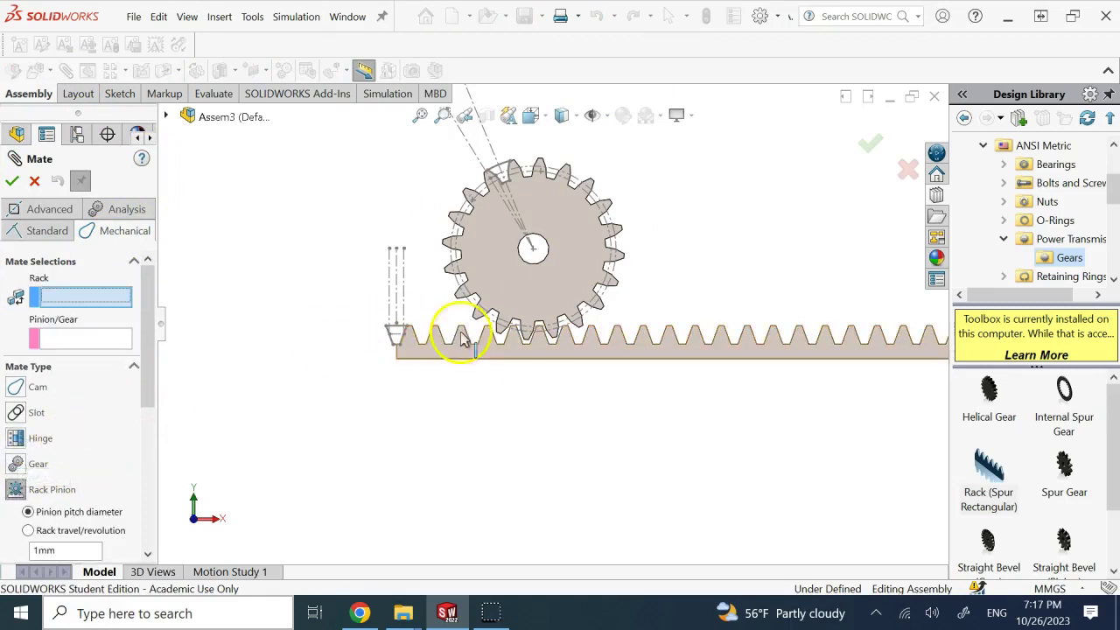
- Choose the rack's bottom edge as the rack reference, and replace it with the pitch line of the rack's tooth-cut sketch
left_click(521, 362)
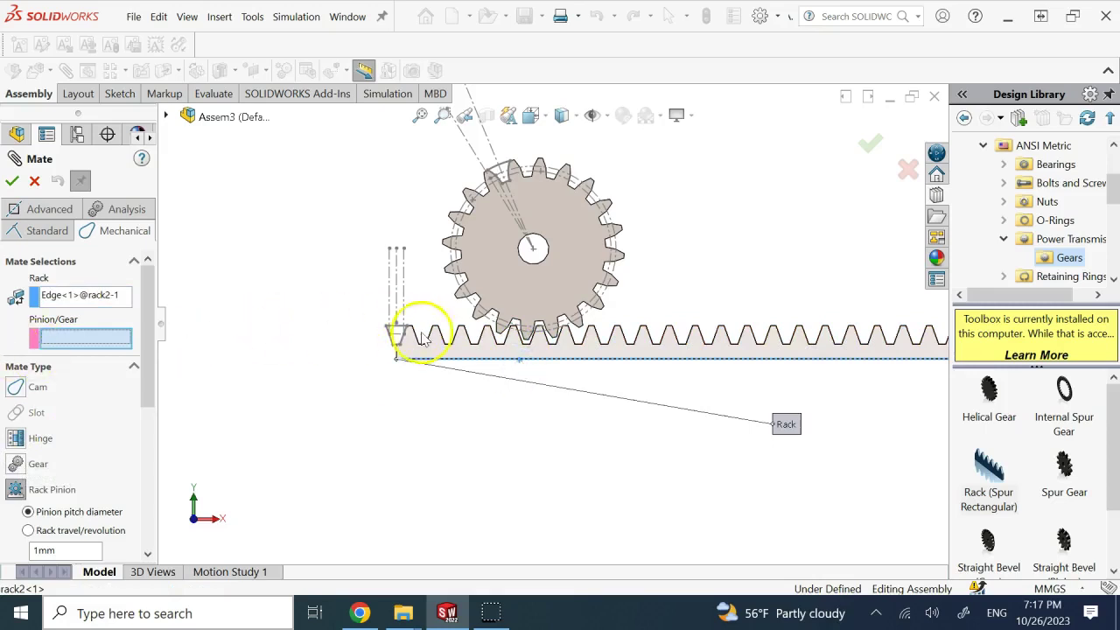
scroll(396, 337, "down", 5)
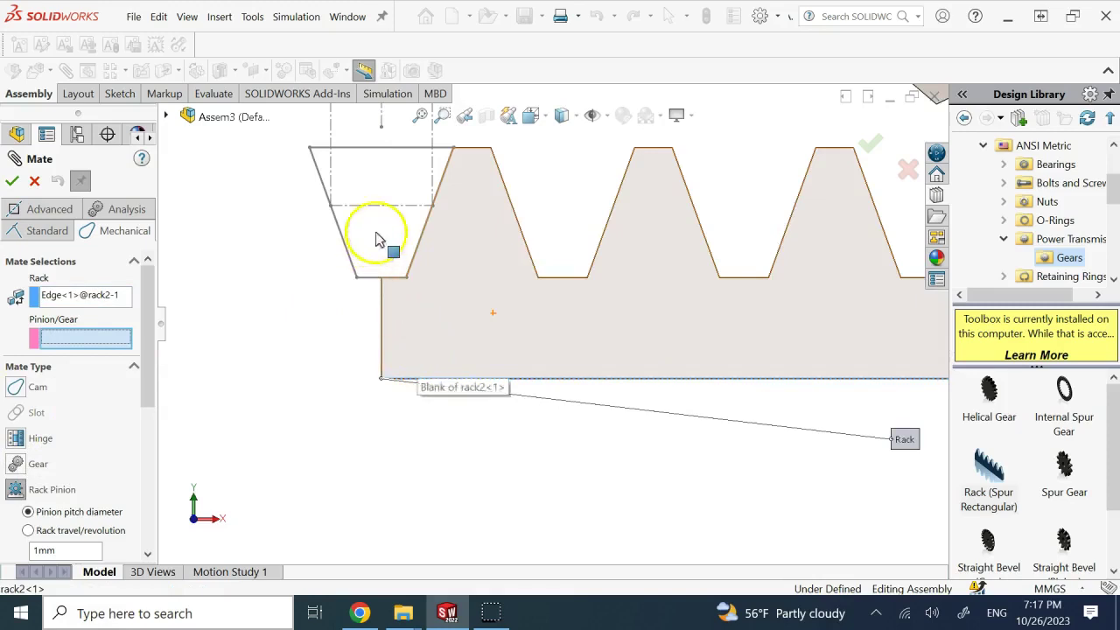
right_click(89, 295)
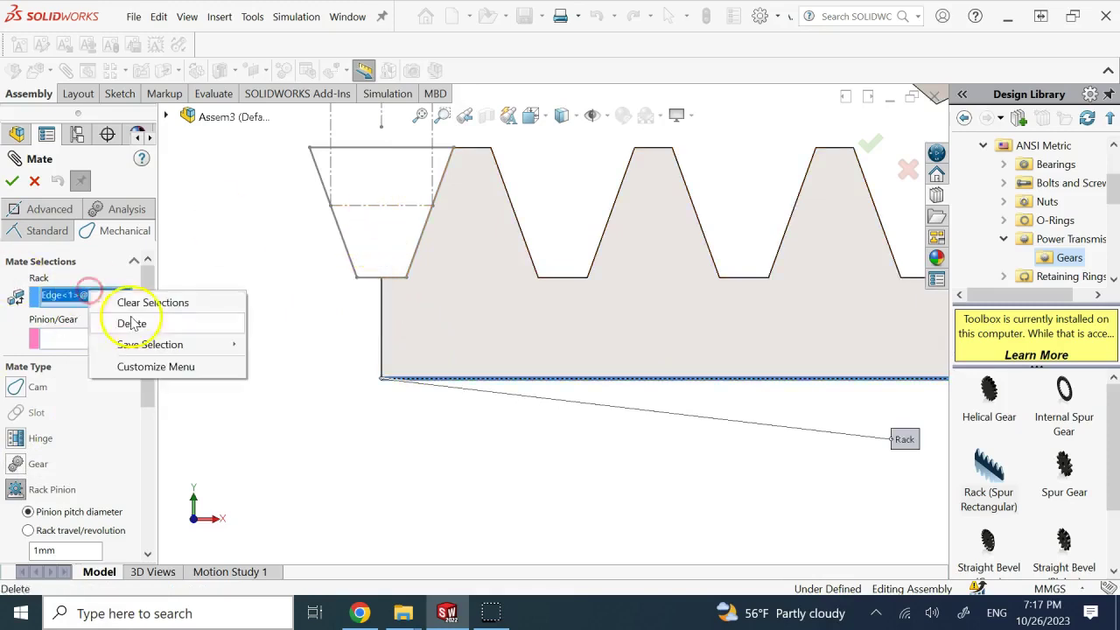
left_click(131, 322)
left_click(383, 207)
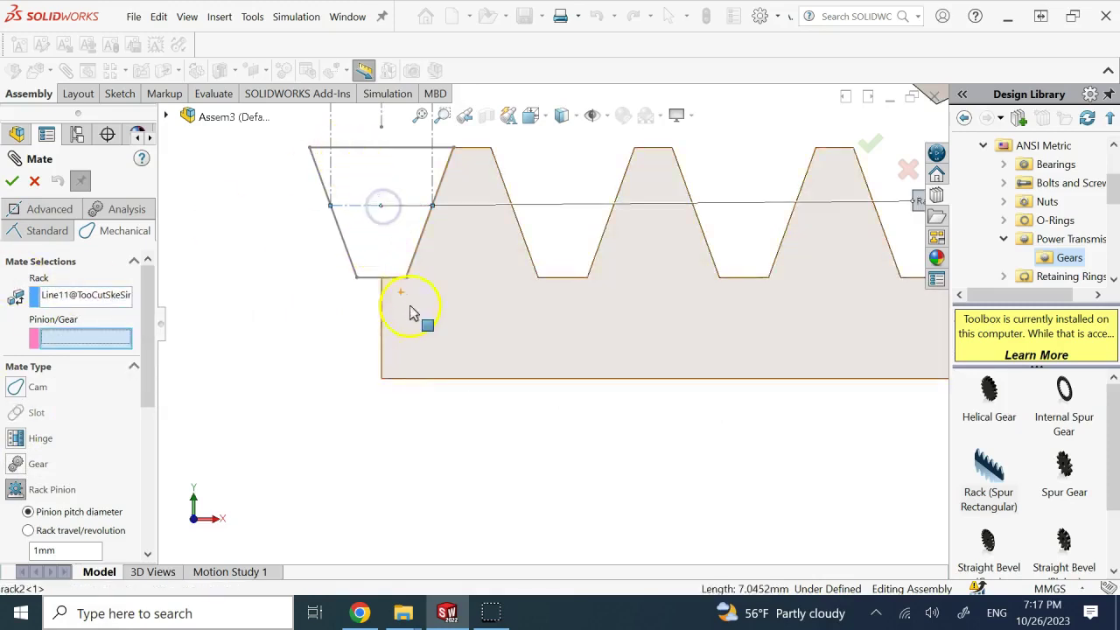
- Use the pinion's pitch circle as the pinion/gear reference with an 80 mm pinion pitch diameter and accept the rack pinion mate
scroll(415, 306, "up", 3)
scroll(741, 308, "down", 3)
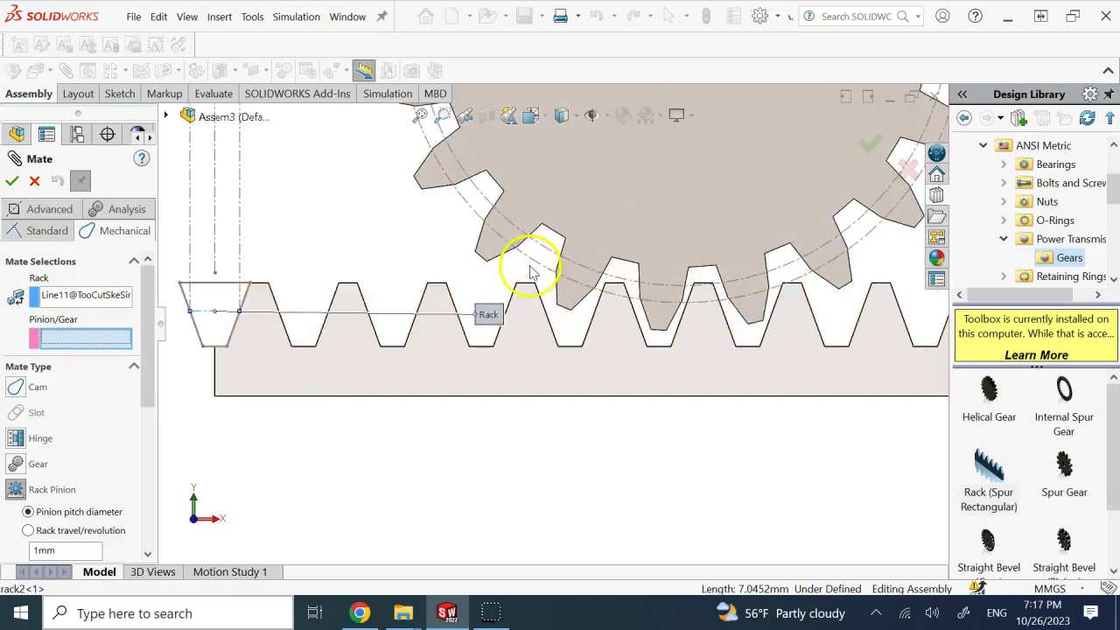
left_click(531, 263)
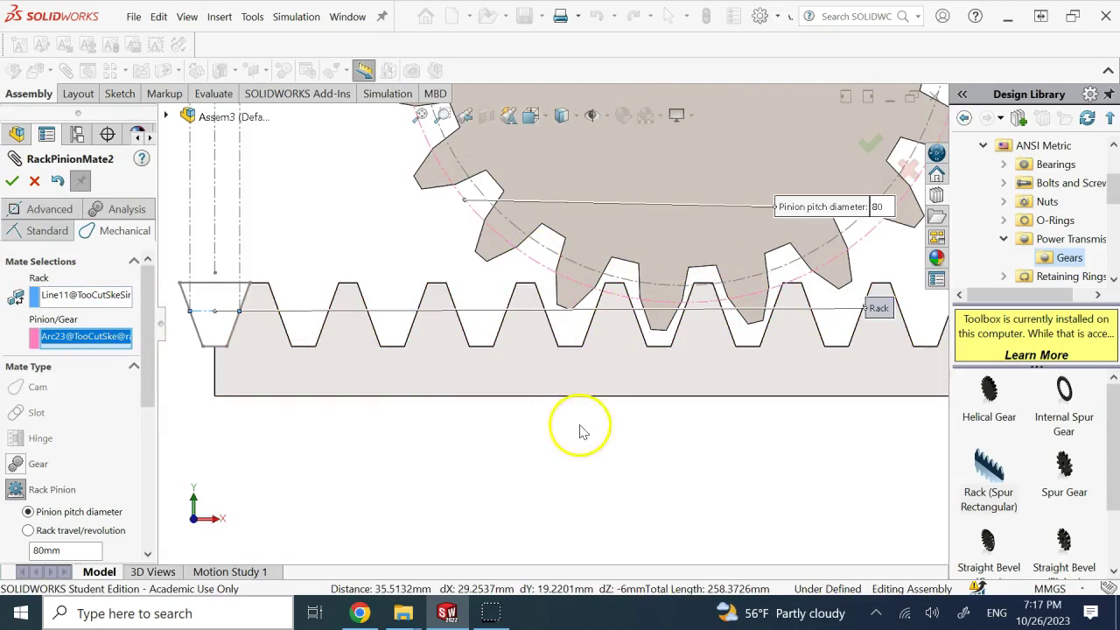
left_click_drag(145, 350, 155, 444)
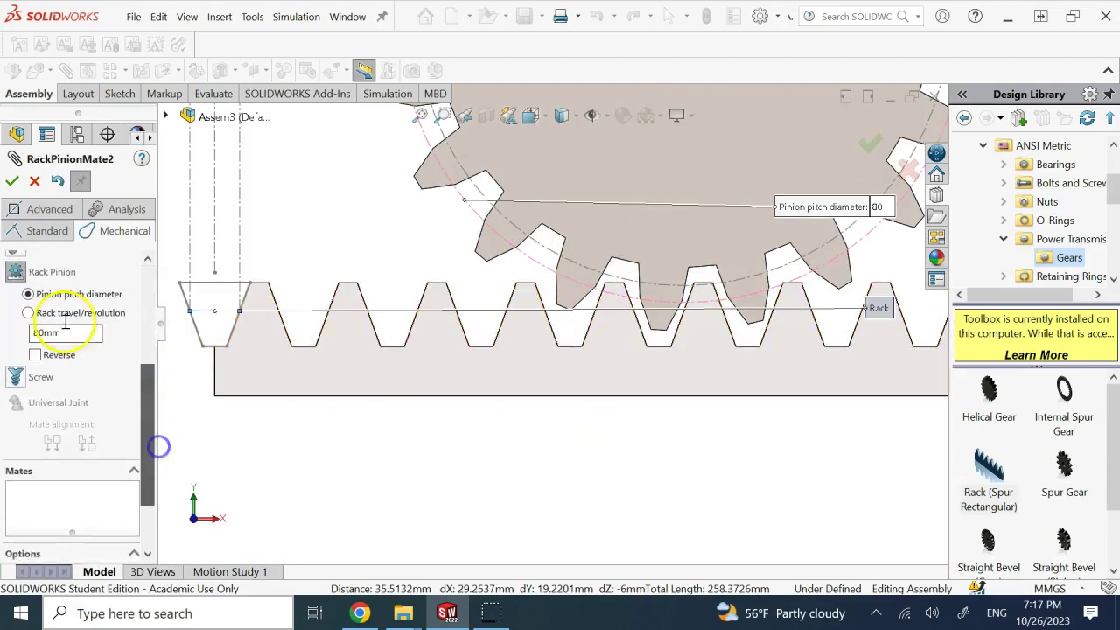
left_click(12, 182)
left_click(12, 181)
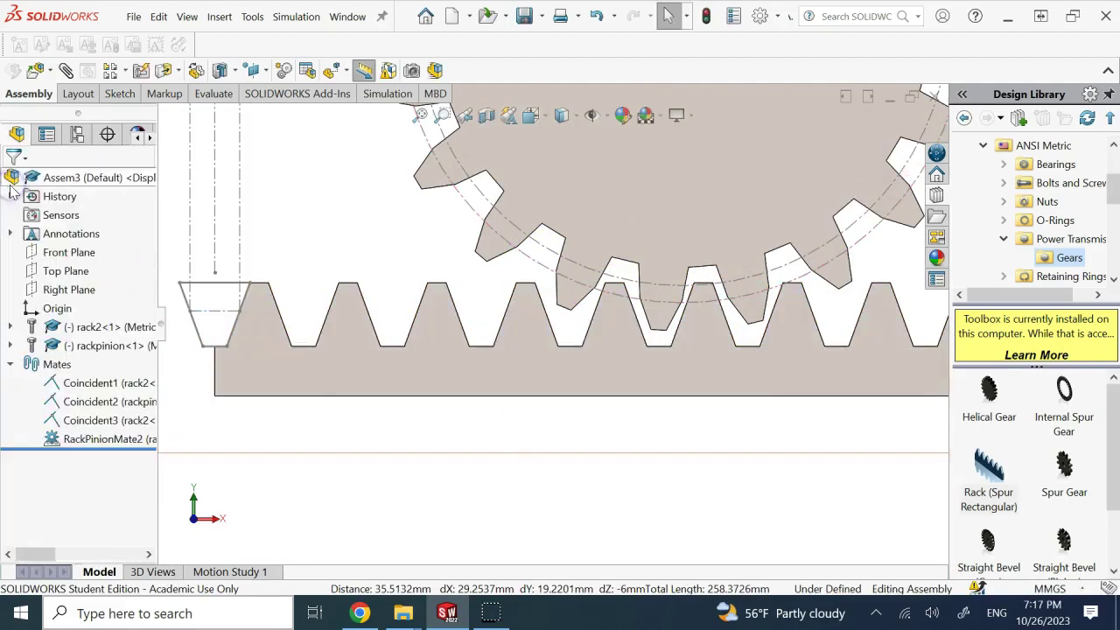
- Slide the rack lengthwise to test how the rack pinion mate turns the pinion
scroll(587, 312, "up", 5)
scroll(620, 257, "down", 3)
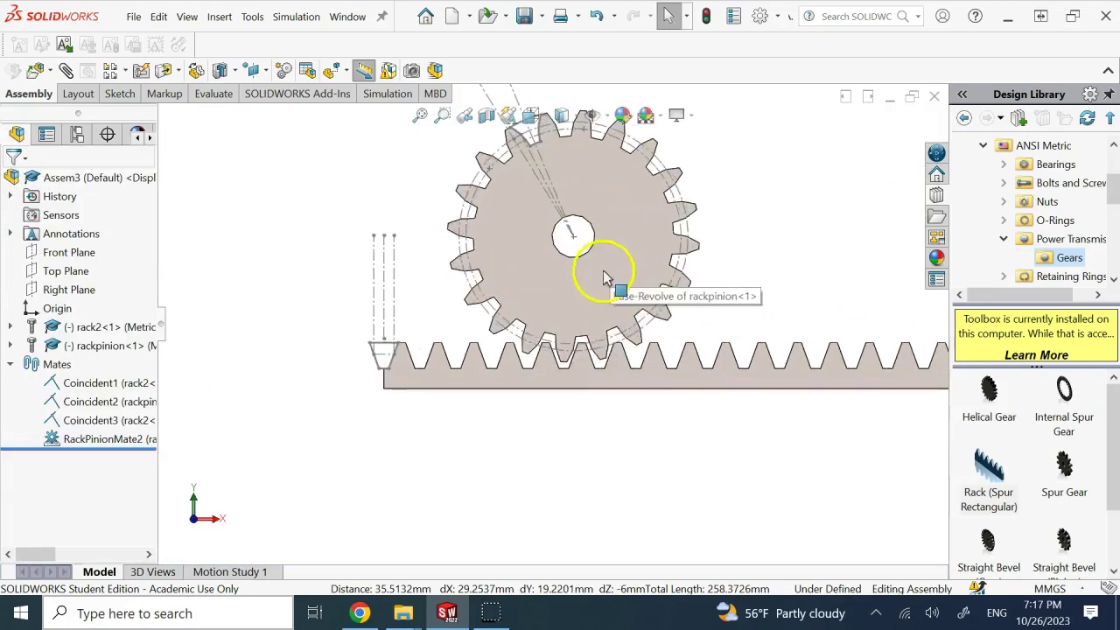
left_click(566, 375)
left_click_drag(566, 375, 449, 353)
- Hide the TooCutSke sketch of the rackpinion component's ToothCut feature and collapse the component
left_click(9, 365)
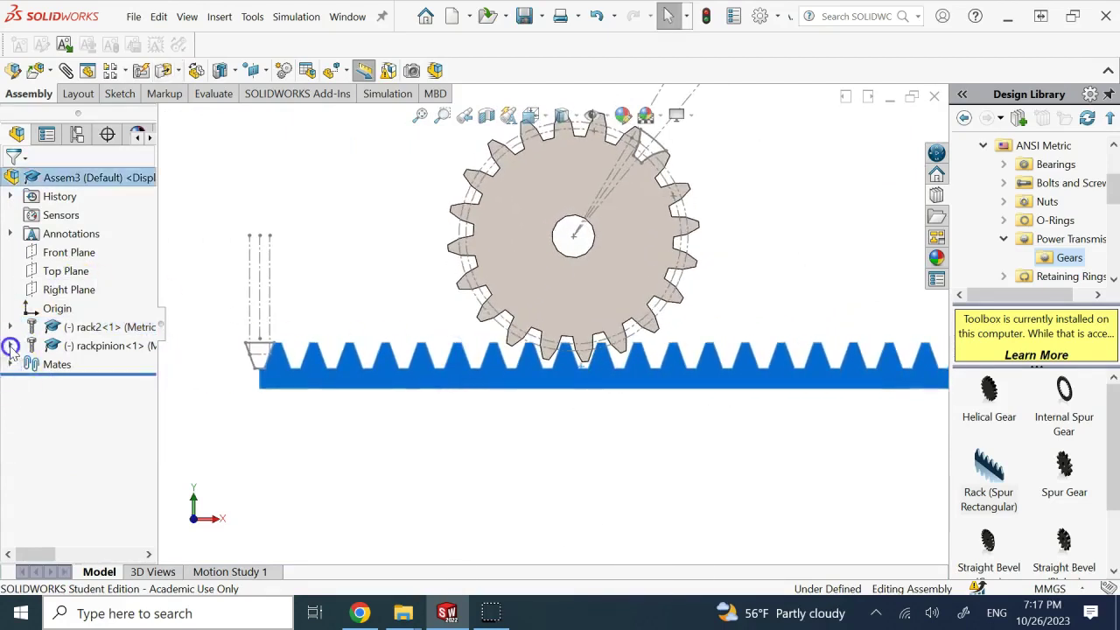
left_click(10, 346)
left_click(32, 456)
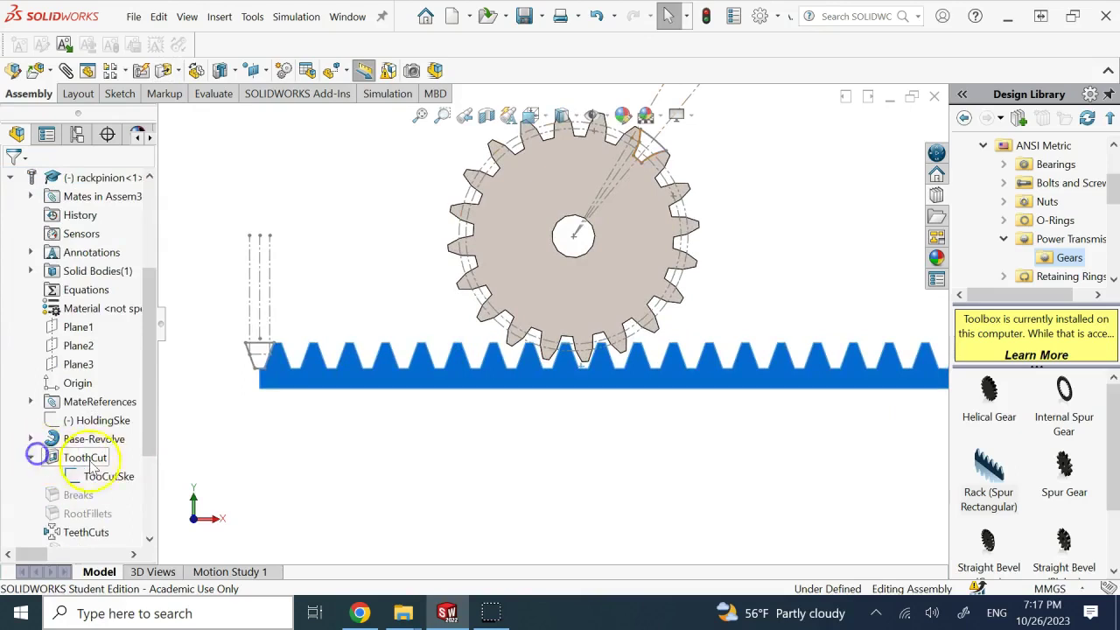
left_click(96, 475)
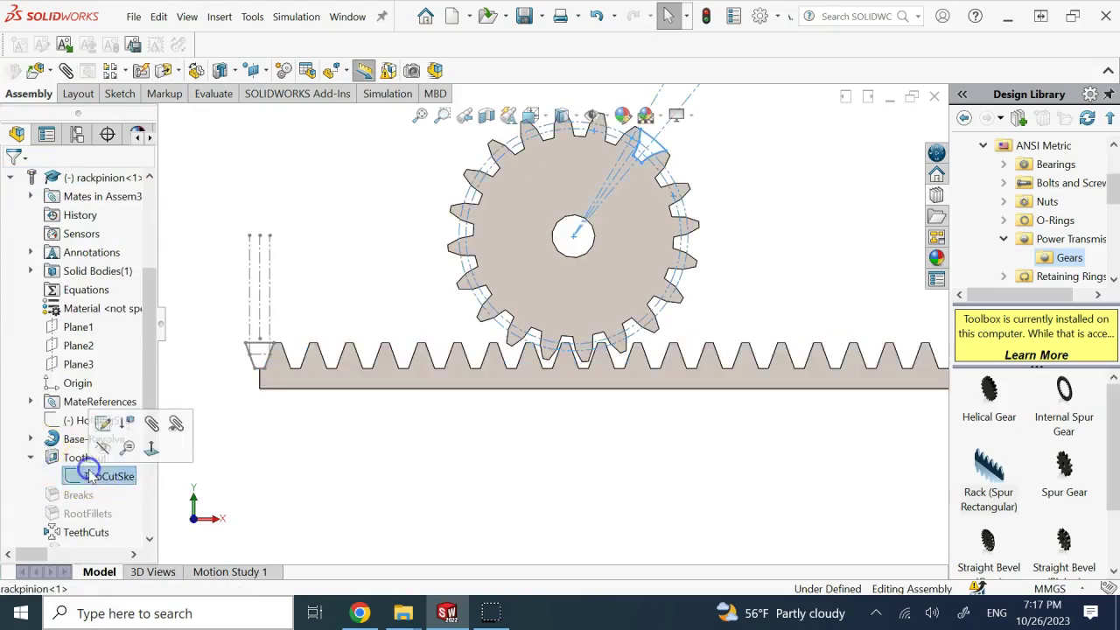
left_click(10, 177)
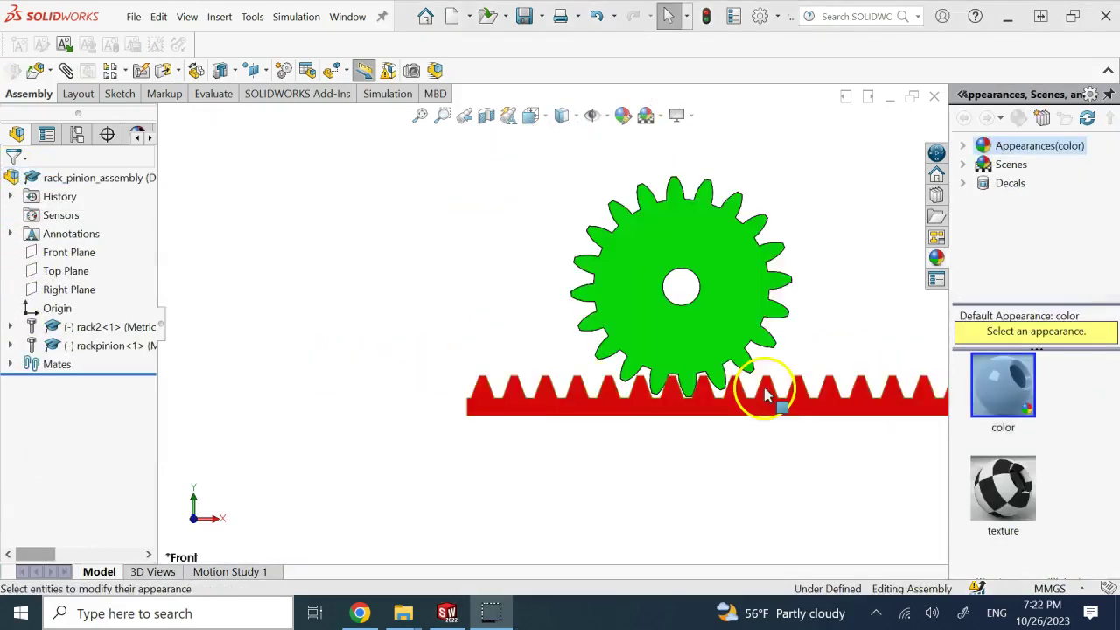
- Inspect the tooth meshing up close and slide the rack lengthwise under the pinion to check their linked motion
scroll(687, 365, "down", 5)
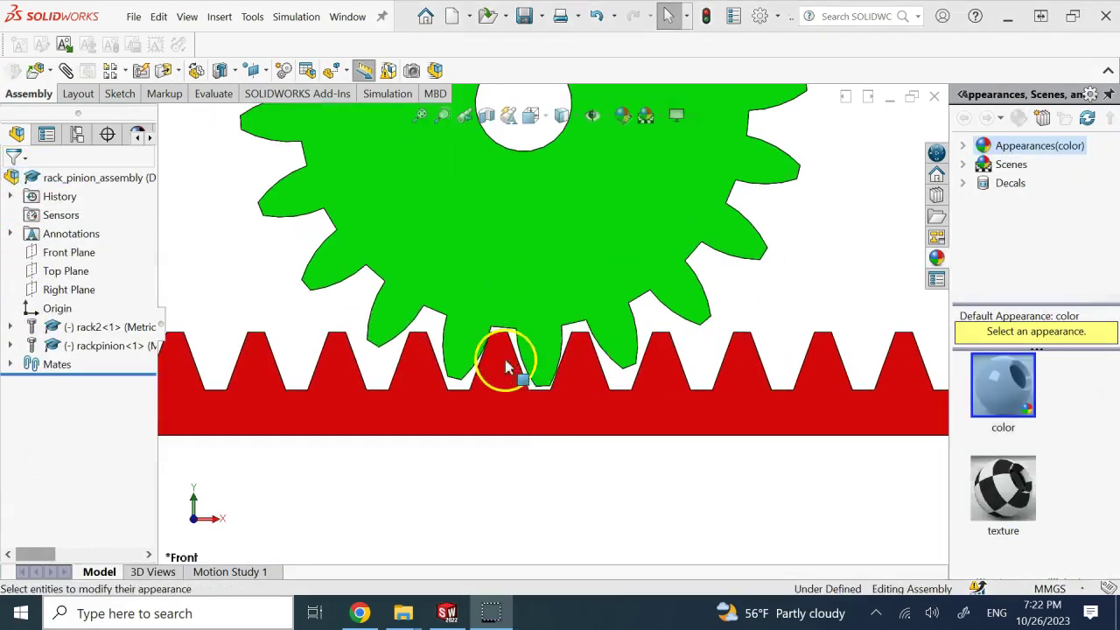
scroll(599, 401, "up", 4)
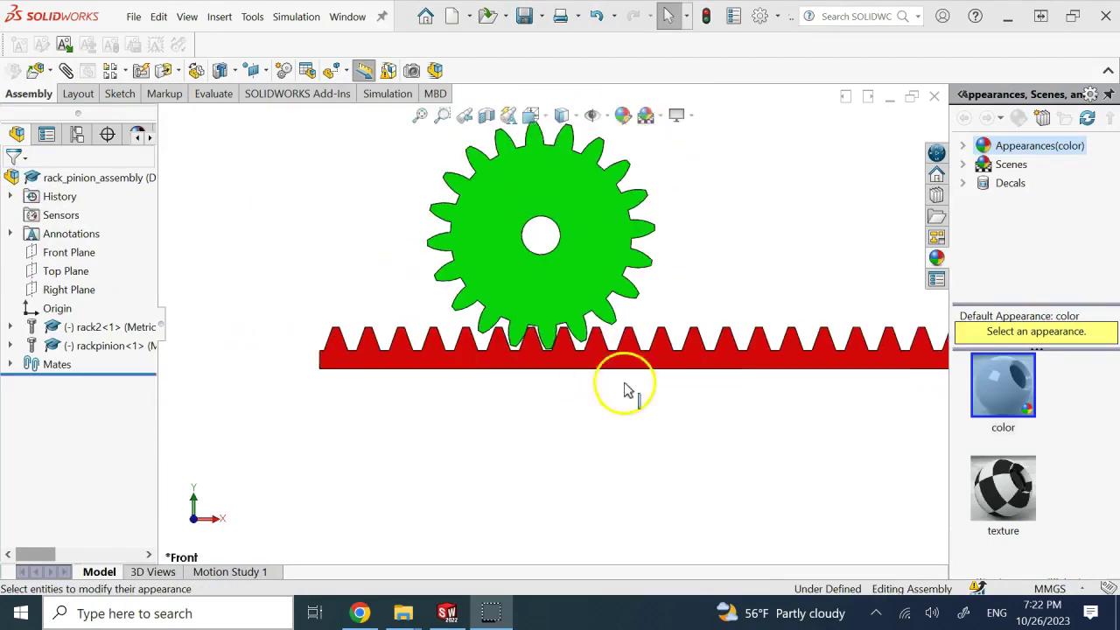
scroll(624, 389, "up", 3)
scroll(574, 332, "down", 1)
left_click(542, 332)
left_click_drag(480, 343, 550, 330)
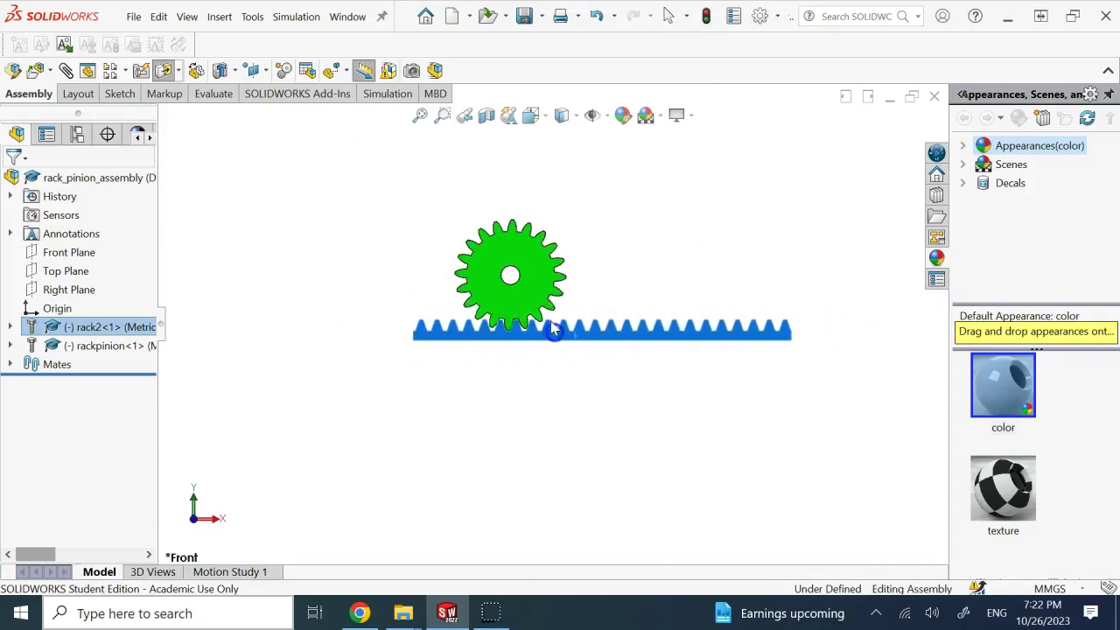
left_click(475, 305)
left_click(712, 269)
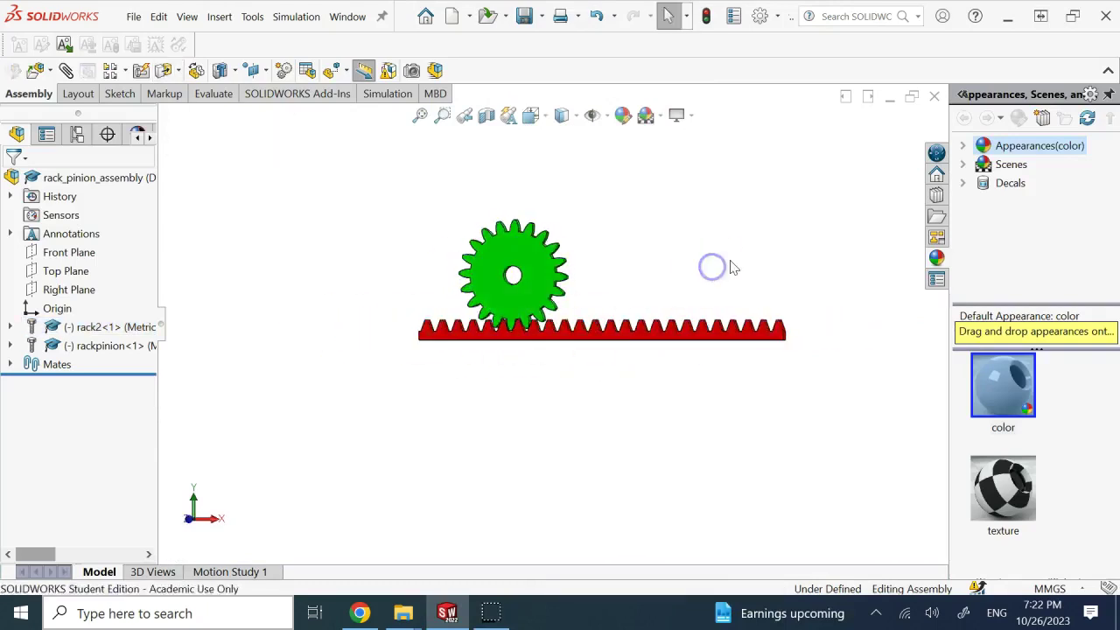
- Rotate the pinion with Rotate Component in Free Drag mode to test how it moves along the rack
middle_click_drag(733, 267, 500, 75)
left_click(178, 70)
left_click(199, 113)
mouse_move(489, 232)
left_mouse_down()
mouse_move(657, 344)
mouse_move(486, 238)
mouse_move(499, 239)
left_mouse_up()
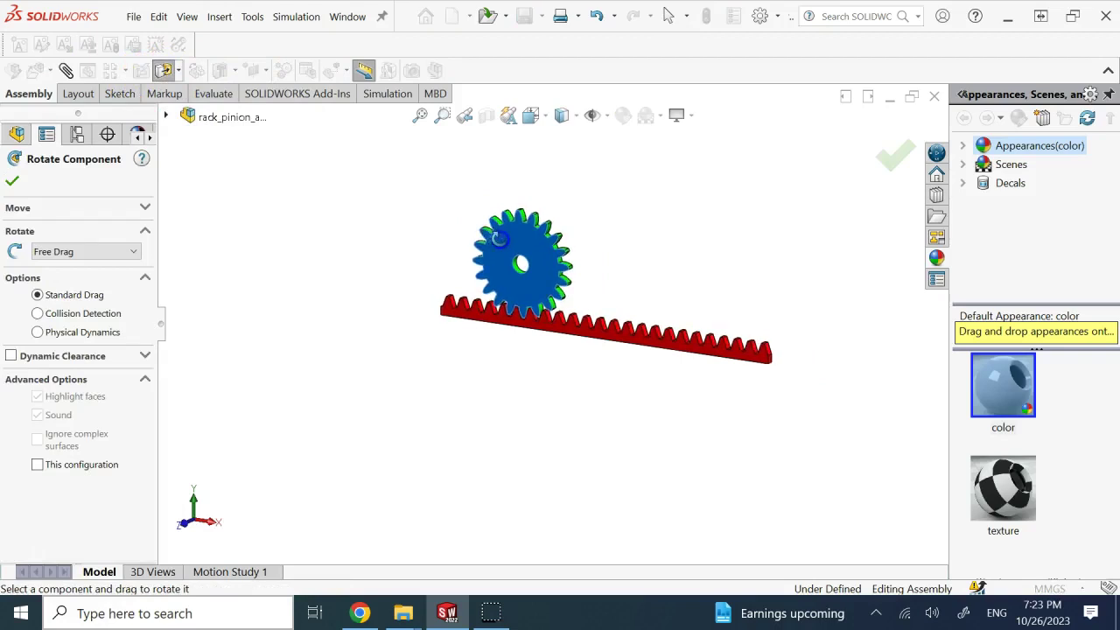
left_click(162, 72)
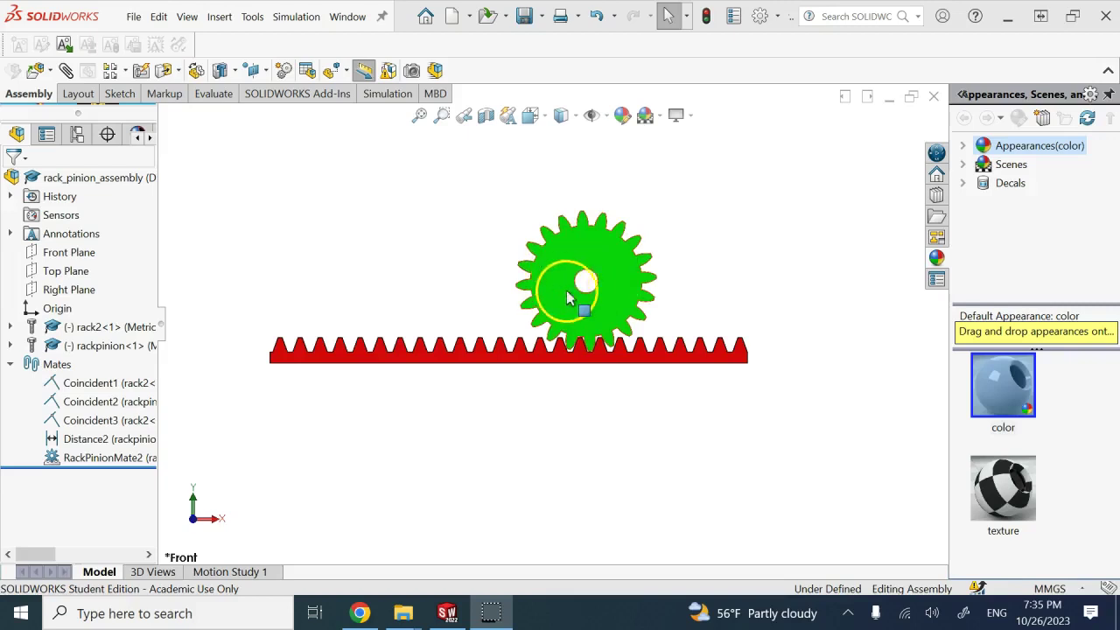
- Start a sketch on the assembly's Front Plane and convert the pinion's circular bore edge into a sketch circle
left_click_drag(559, 321, 454, 408)
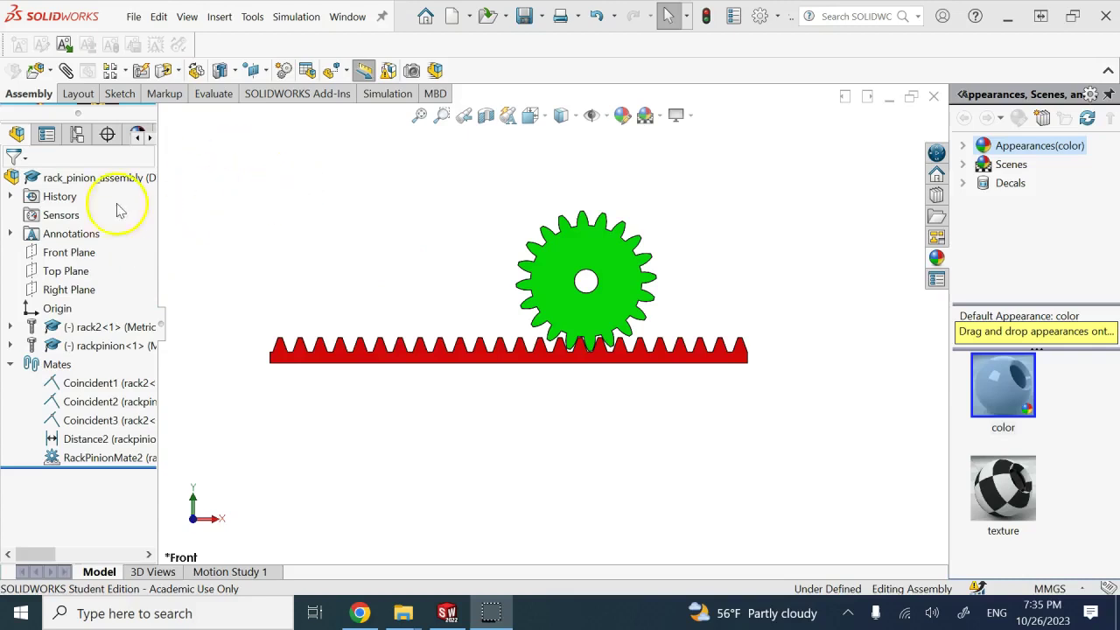
left_click(69, 252)
left_click(102, 229)
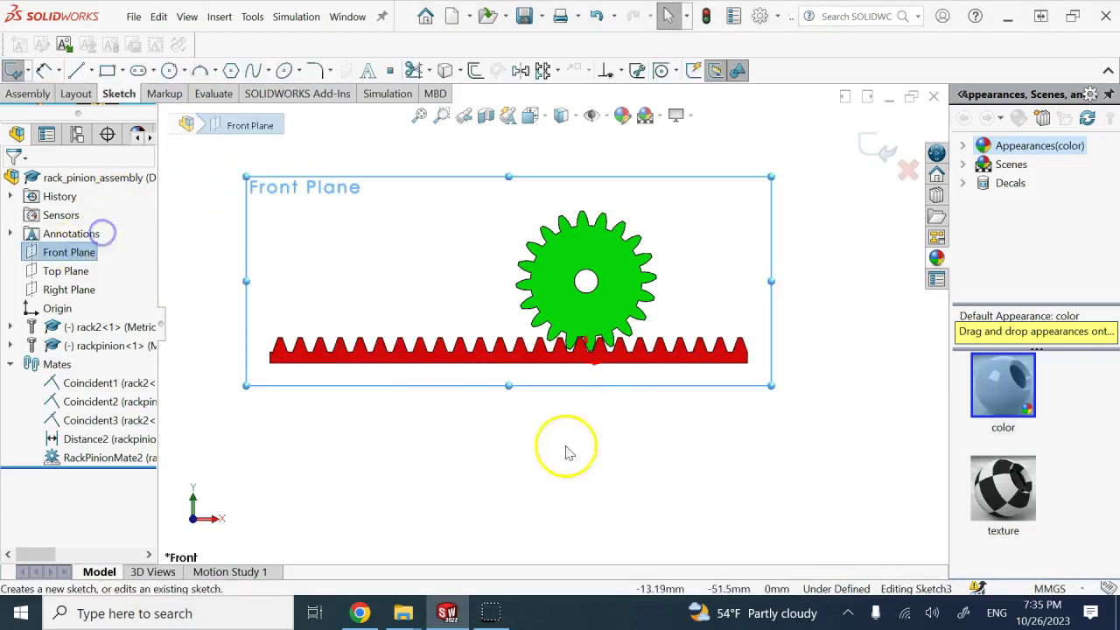
scroll(552, 275, "down", 2)
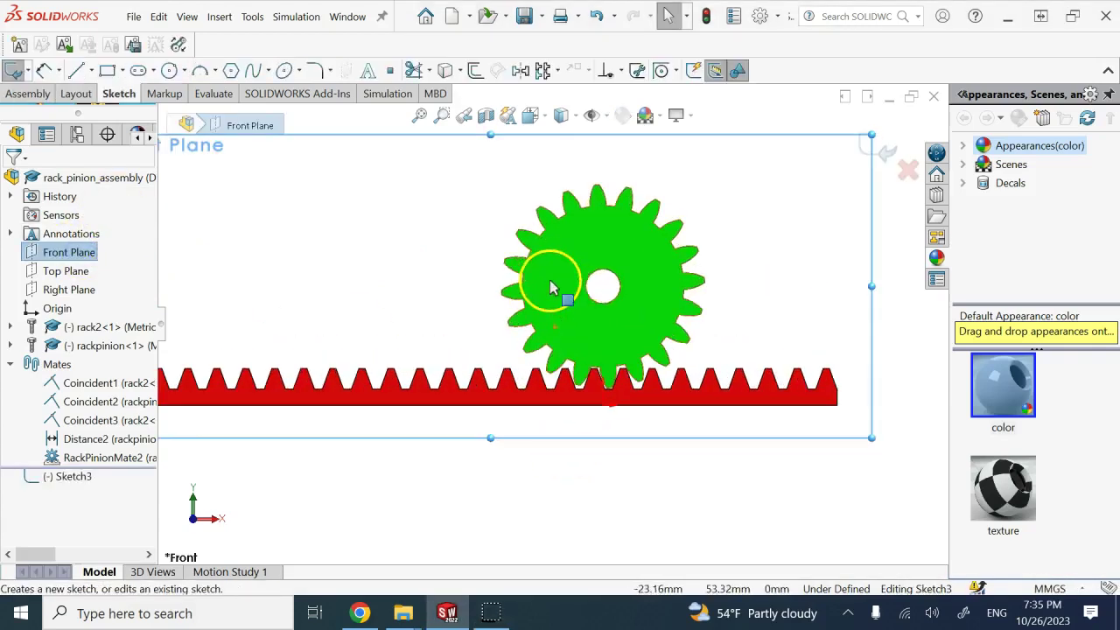
left_click(598, 280)
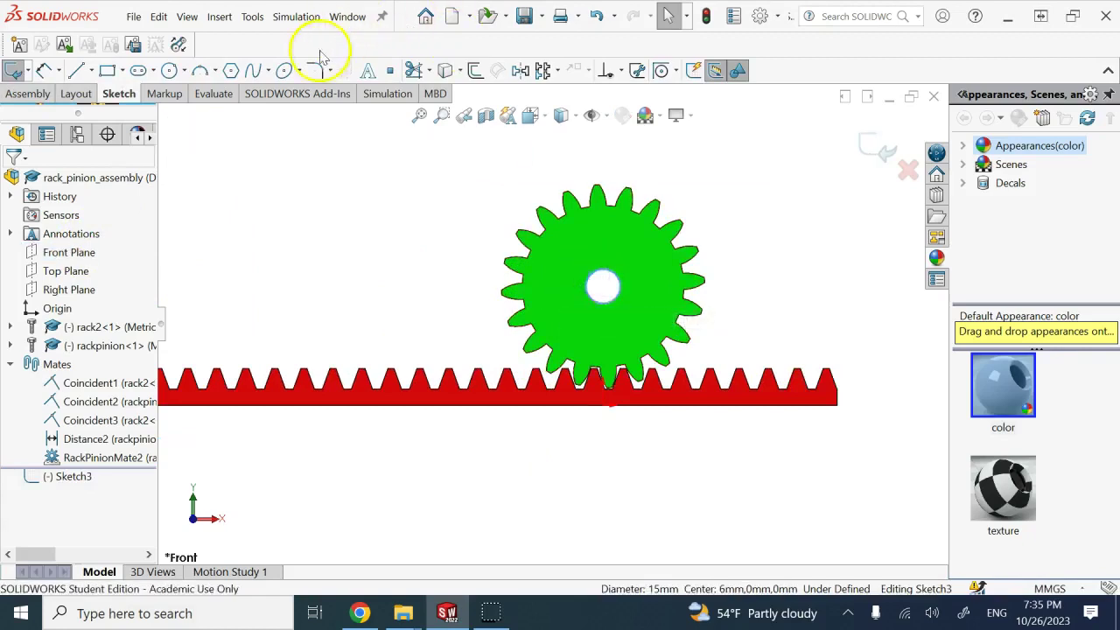
left_click(446, 70)
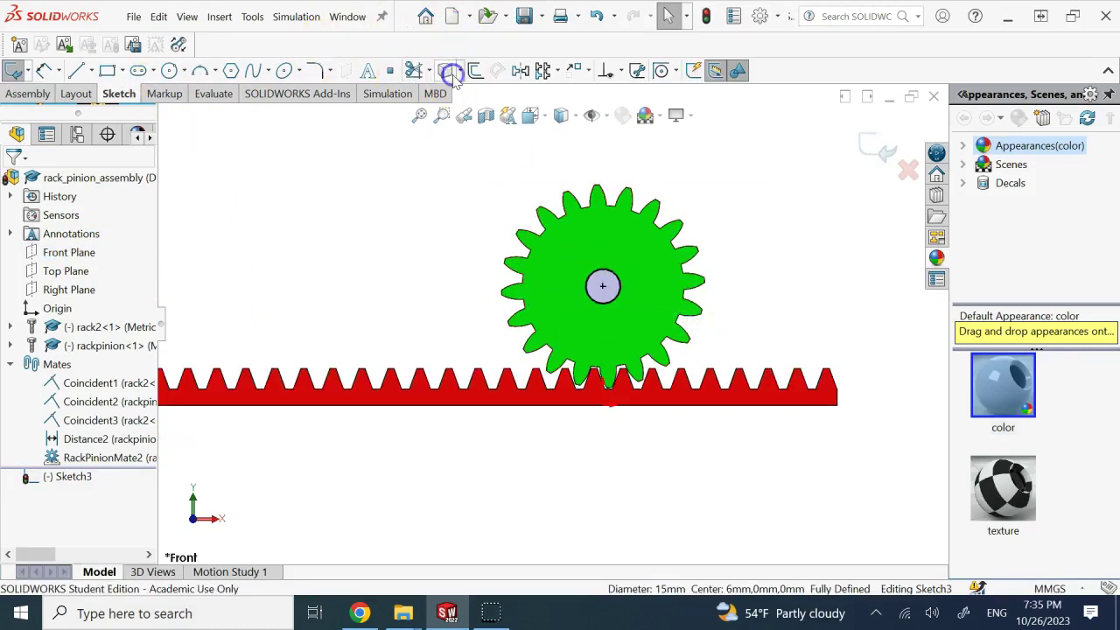
left_click(302, 213)
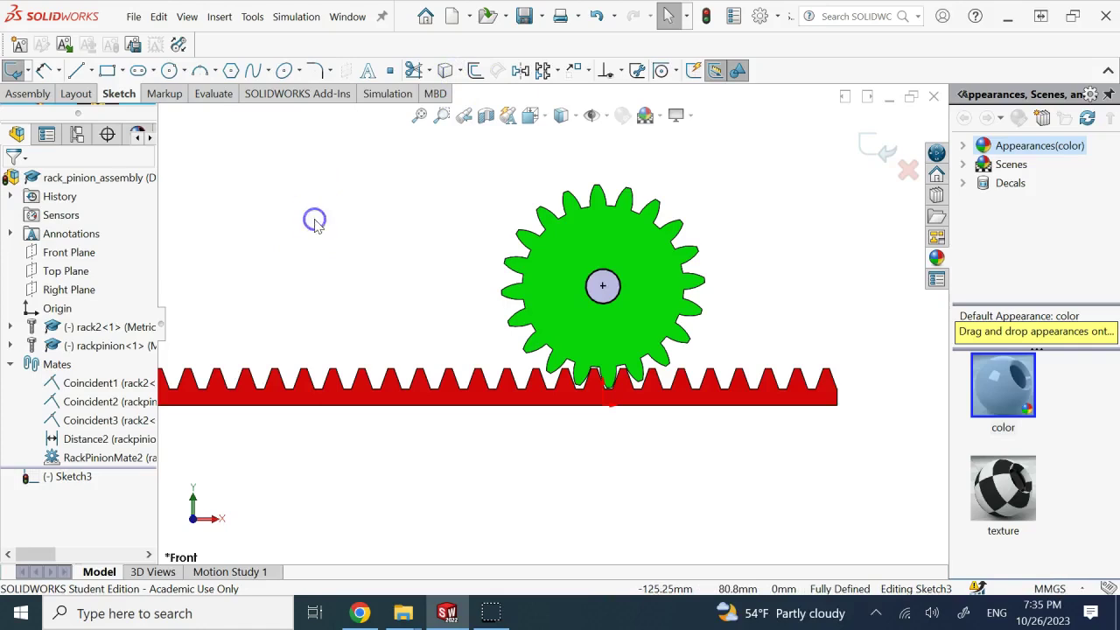
- Remove the converted circle's On Edge relation and dimension the vertical distance between its centre and the origin
left_click(619, 300)
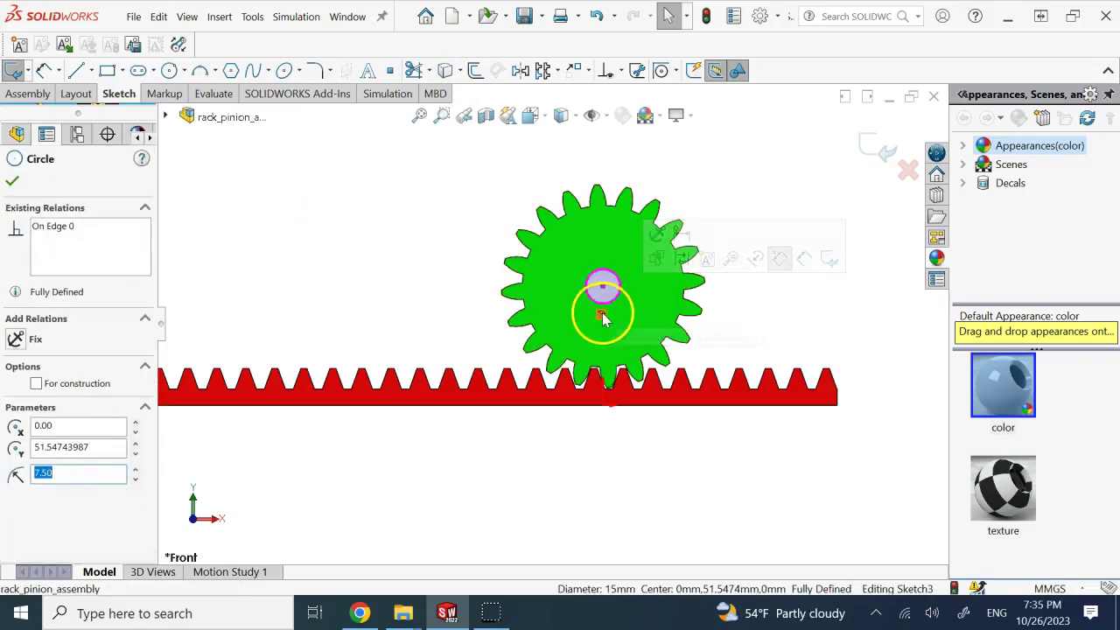
key("Escape")
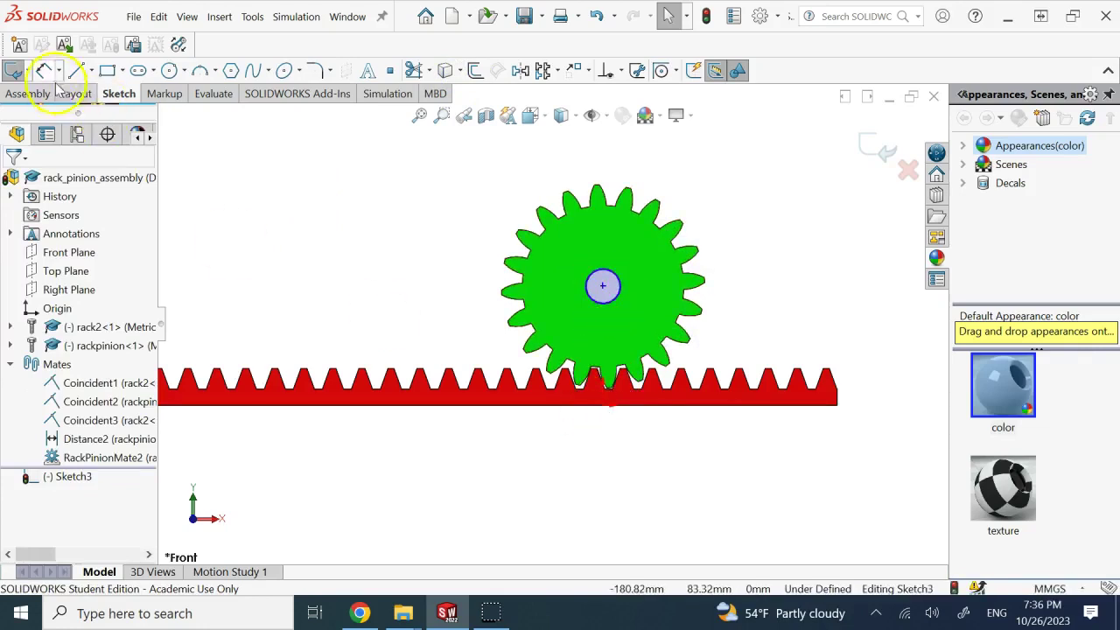
left_click(602, 287)
left_click(610, 404)
left_click(425, 323)
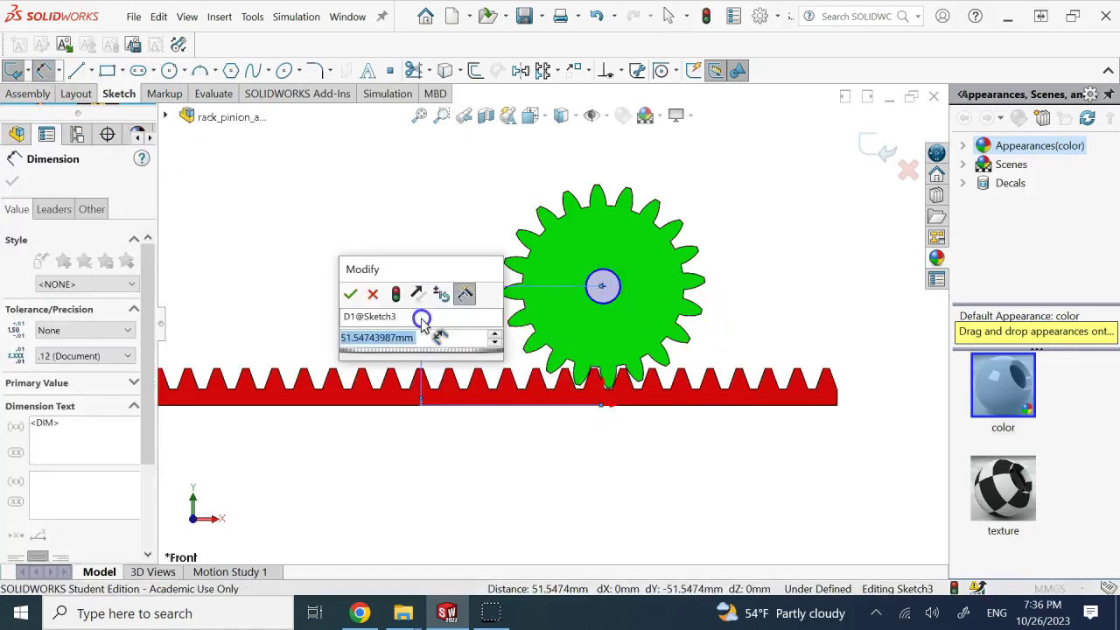
left_click(351, 292)
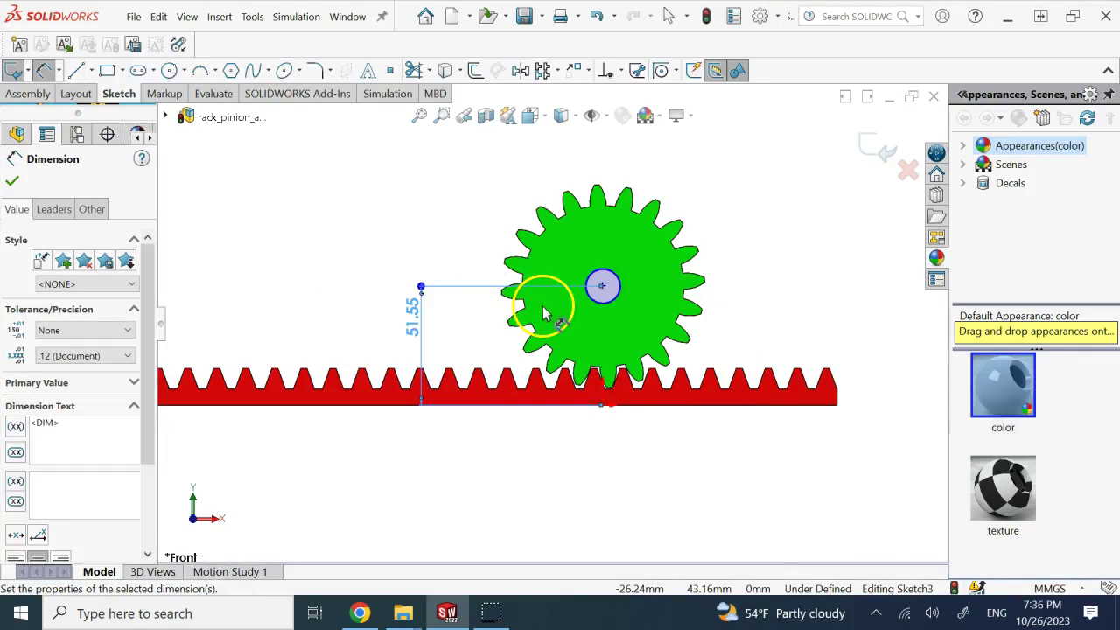
left_click(328, 183)
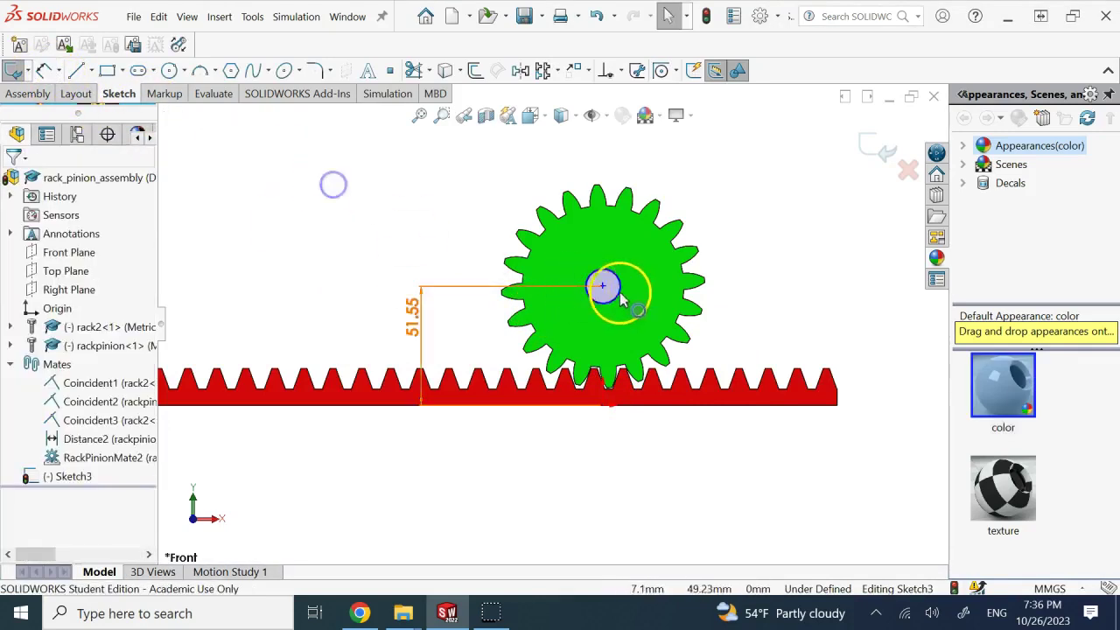
- Add a Vertical relation between the sketch circle's centre and the origin
left_click(602, 411)
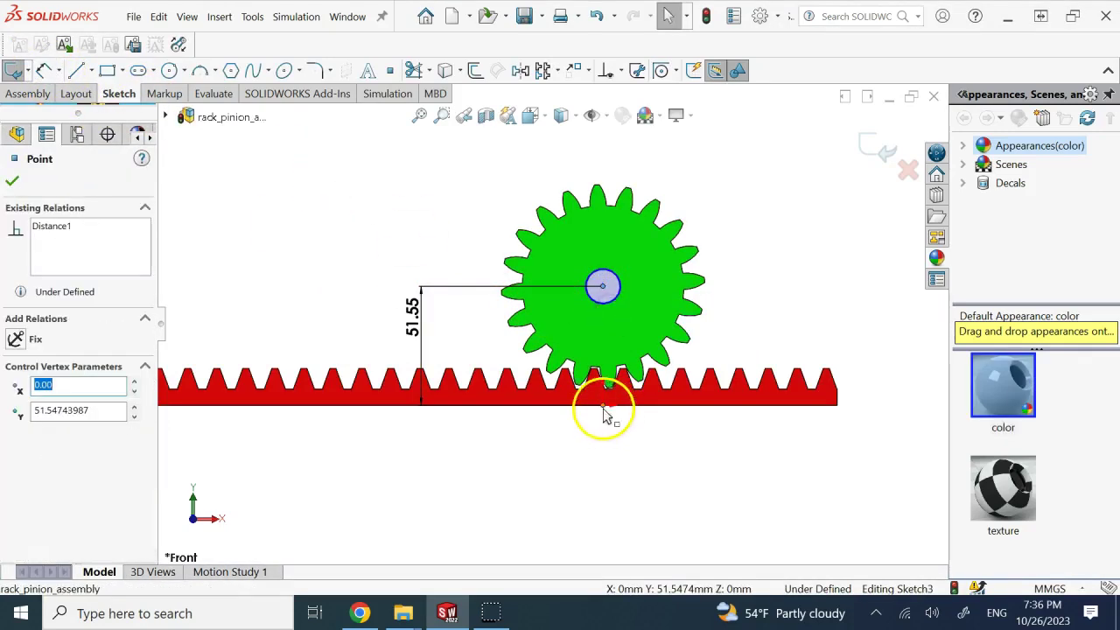
left_click(604, 413, "ctrl")
left_click(18, 428)
left_click(12, 181)
- Add a 15 mm diameter dimension to the sketch circle and exit the sketch
left_click(45, 70)
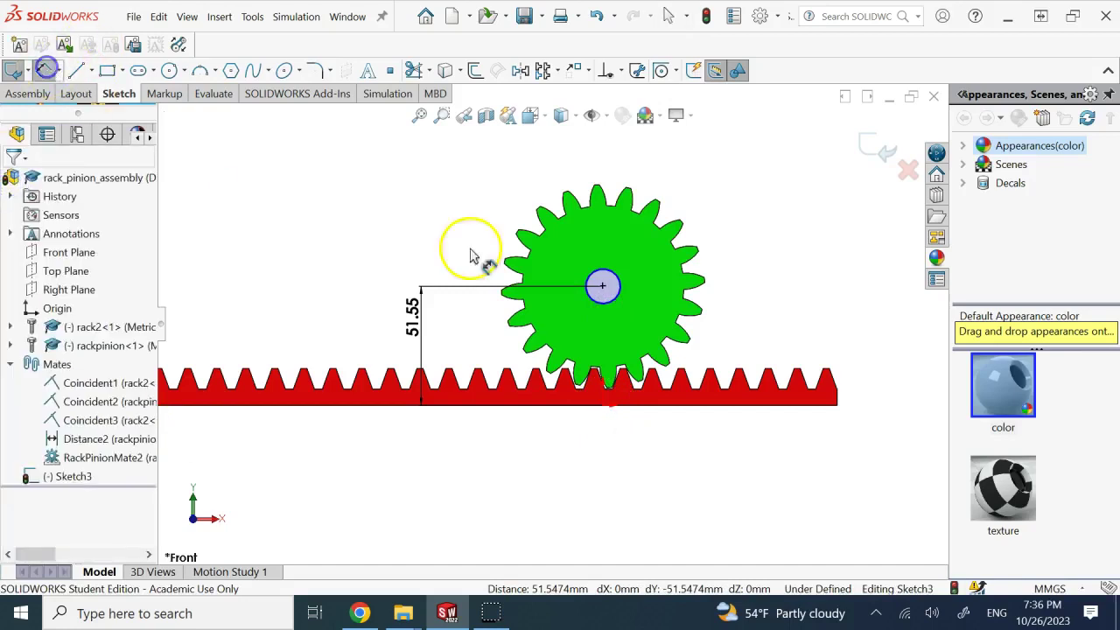
left_click(613, 271)
left_click(740, 225)
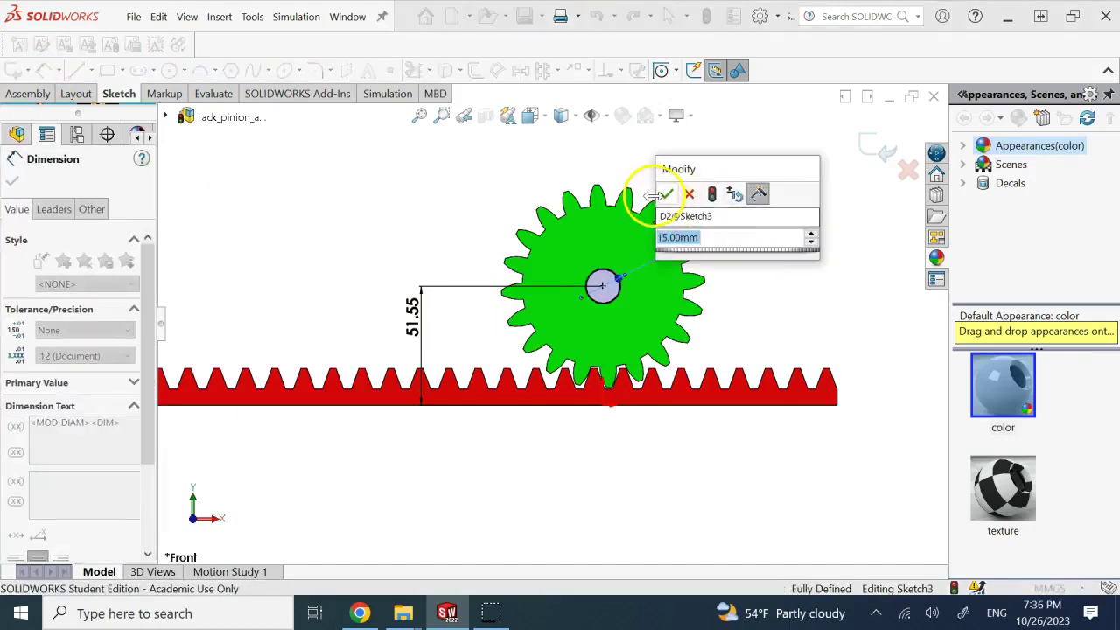
left_click(665, 194)
left_click(875, 147)
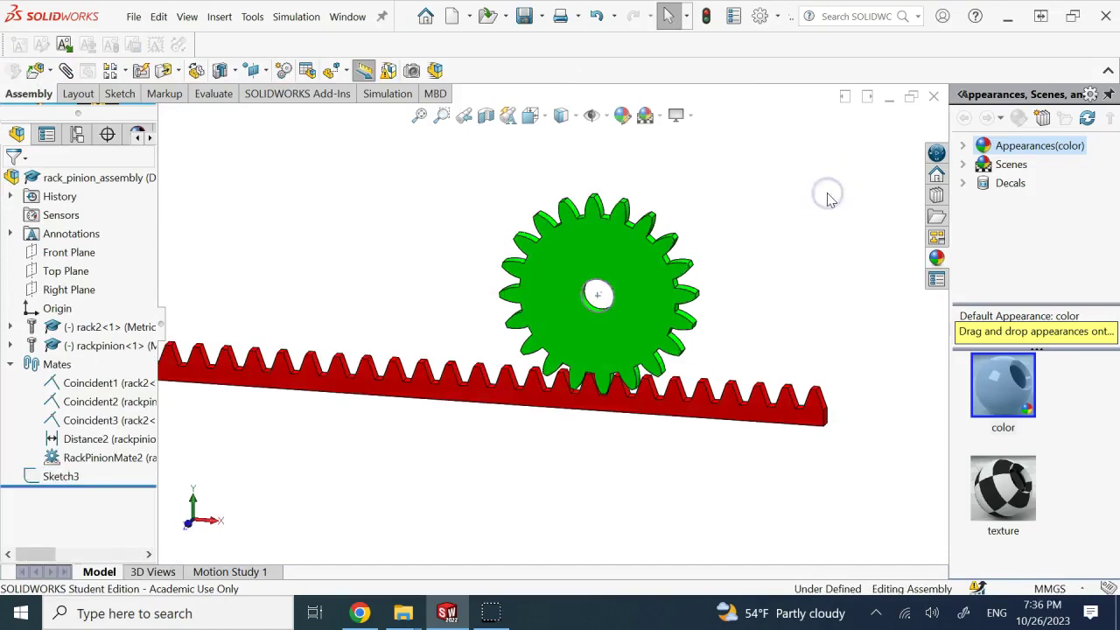
- Slide the rack lengthwise to test its motion with the new bore sketch in place
mouse_move(536, 371)
left_mouse_down()
mouse_move(518, 381)
mouse_move(663, 386)
mouse_move(644, 394)
left_mouse_up()
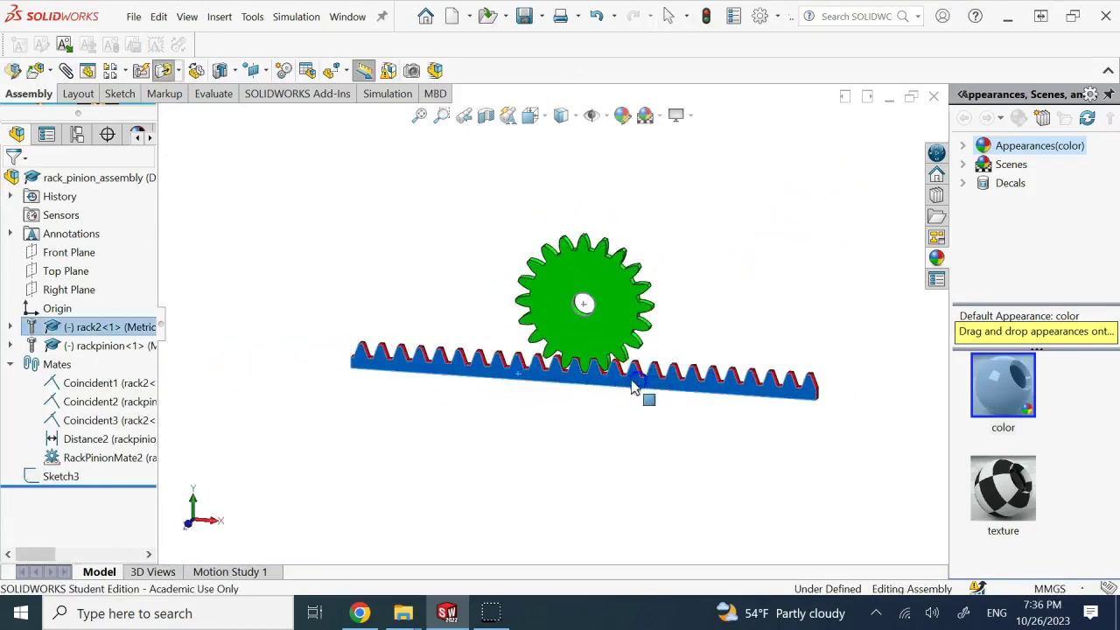
left_click(72, 477)
left_click(292, 457)
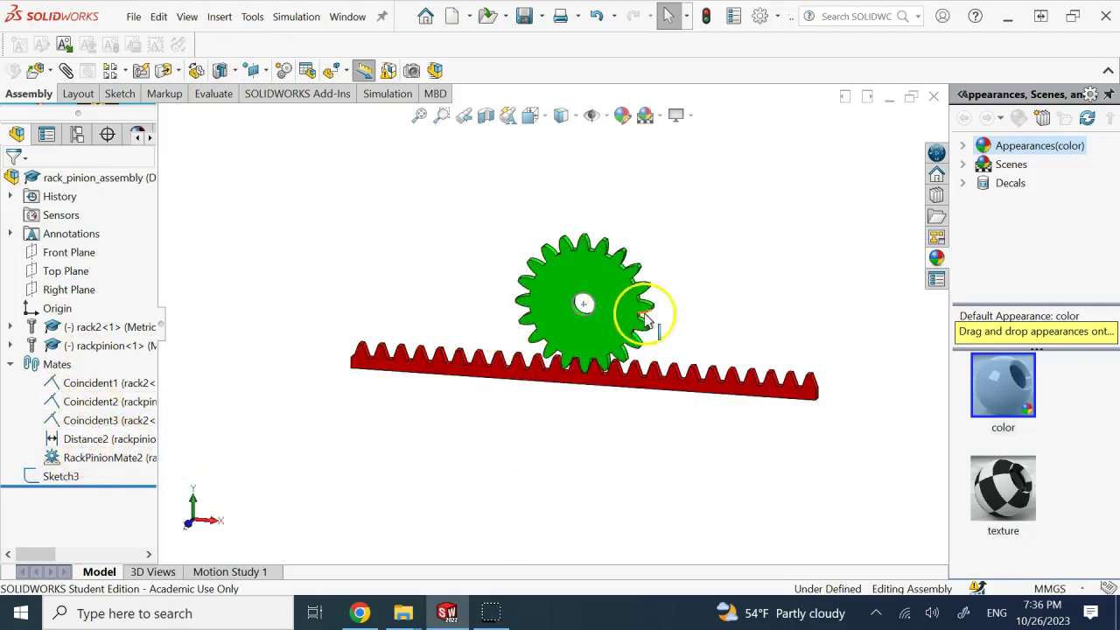
- Rotate the pinion with Rotate Component in Free Drag mode so that its bore moves off the sketch circle
scroll(648, 318, "down", 2)
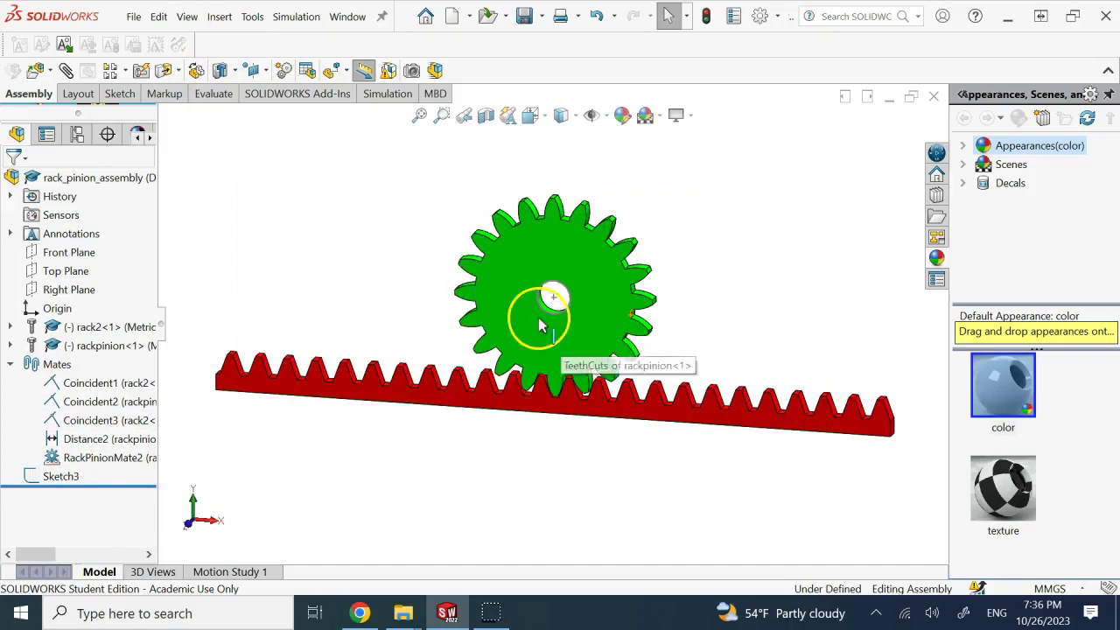
left_click(170, 72)
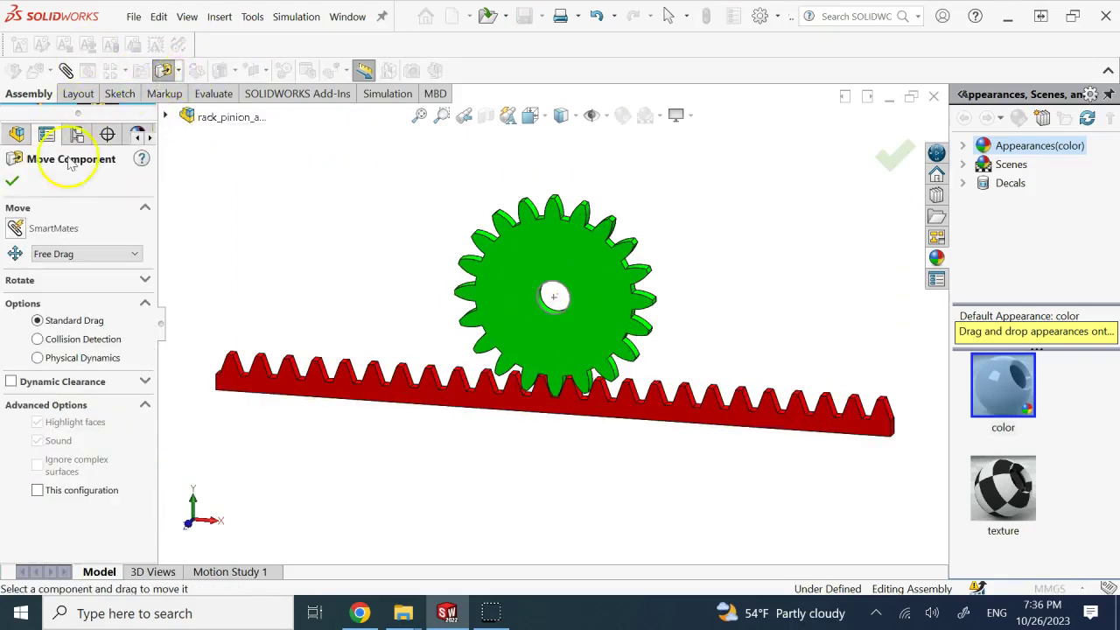
left_click(179, 70)
left_click(205, 112)
left_click_drag(570, 253, 398, 242)
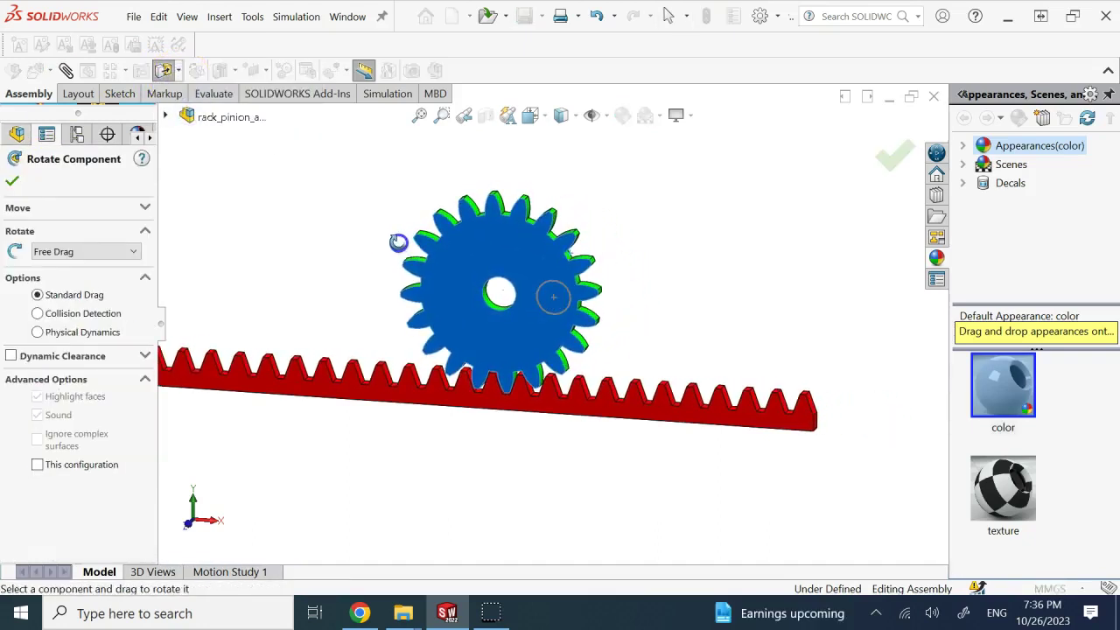
left_click(19, 180)
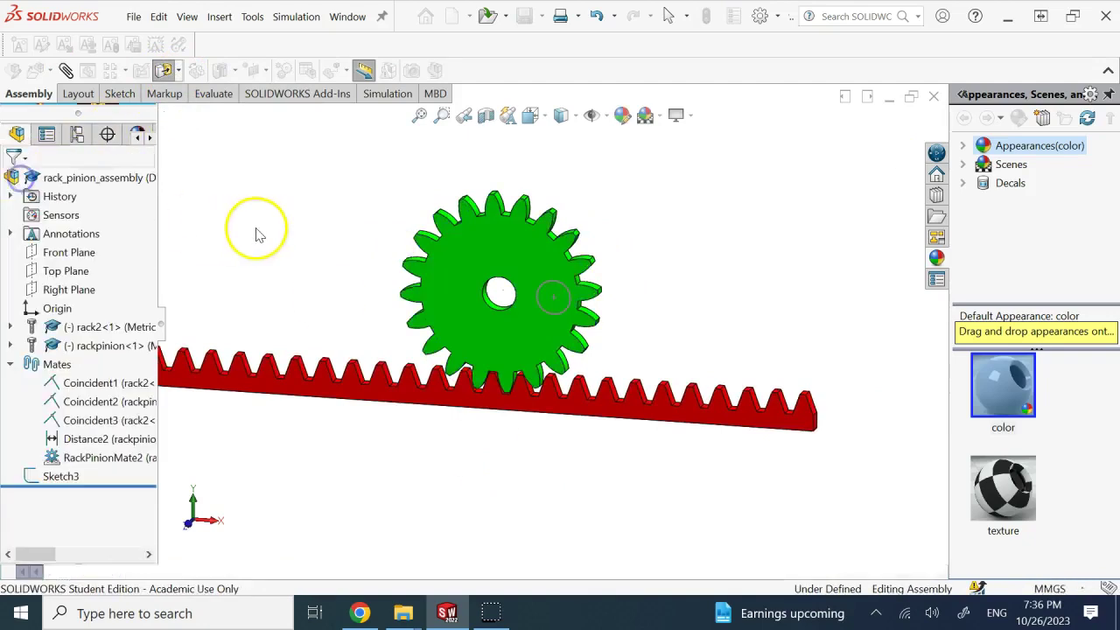
- Add a Concentric mate between the pinion's bore edge and the Sketch3 circle, choosing to break other mates to satisfy it
left_click(503, 314)
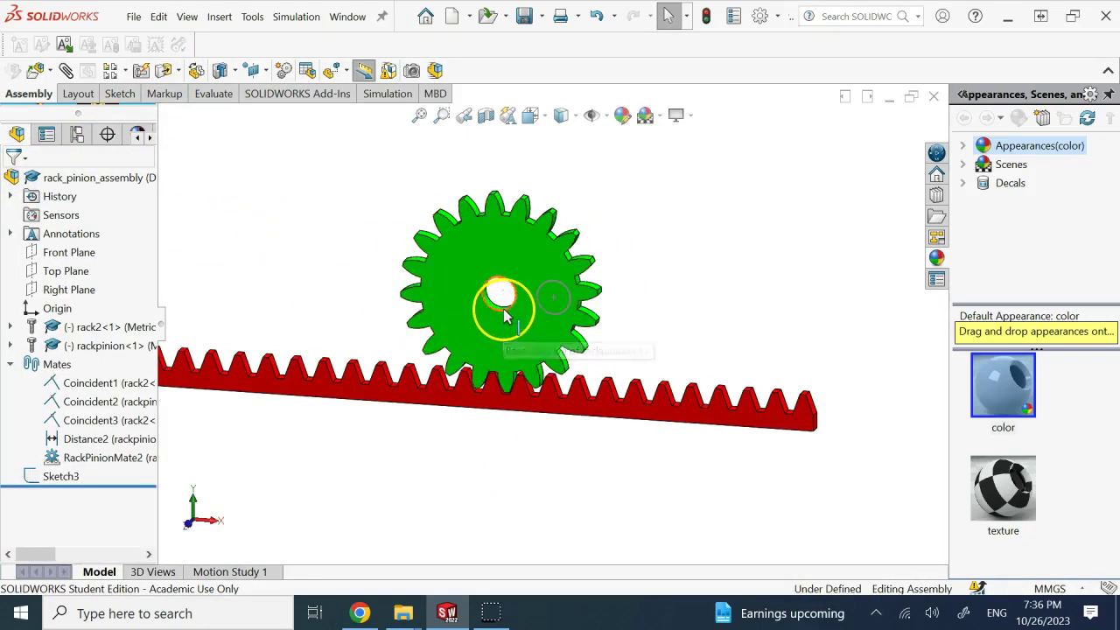
left_click(539, 311, "ctrl")
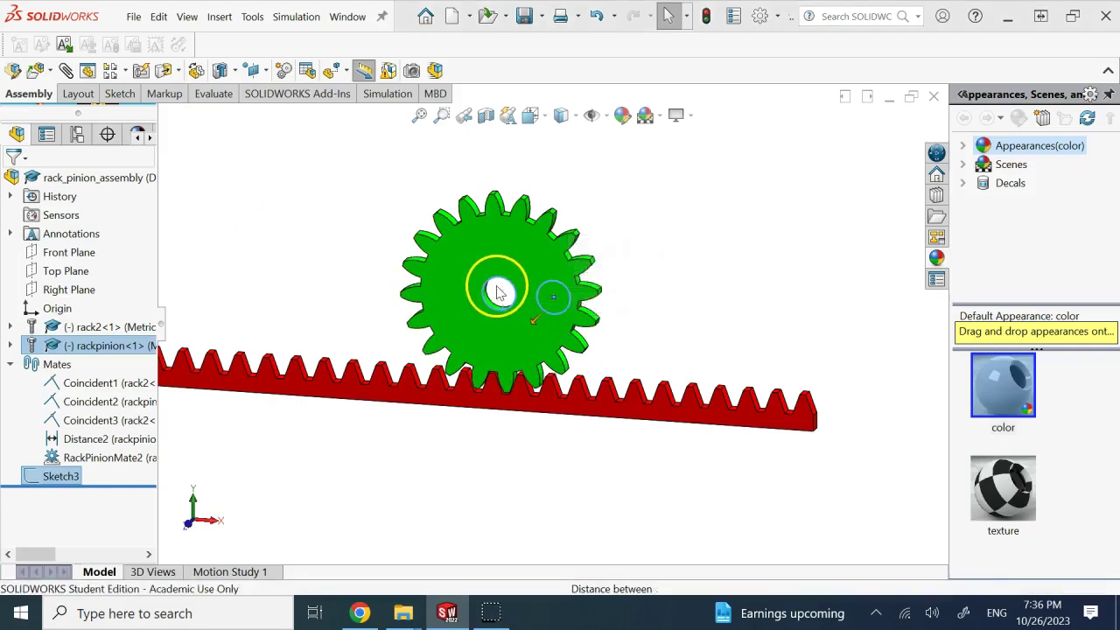
left_click_drag(500, 297, 490, 418)
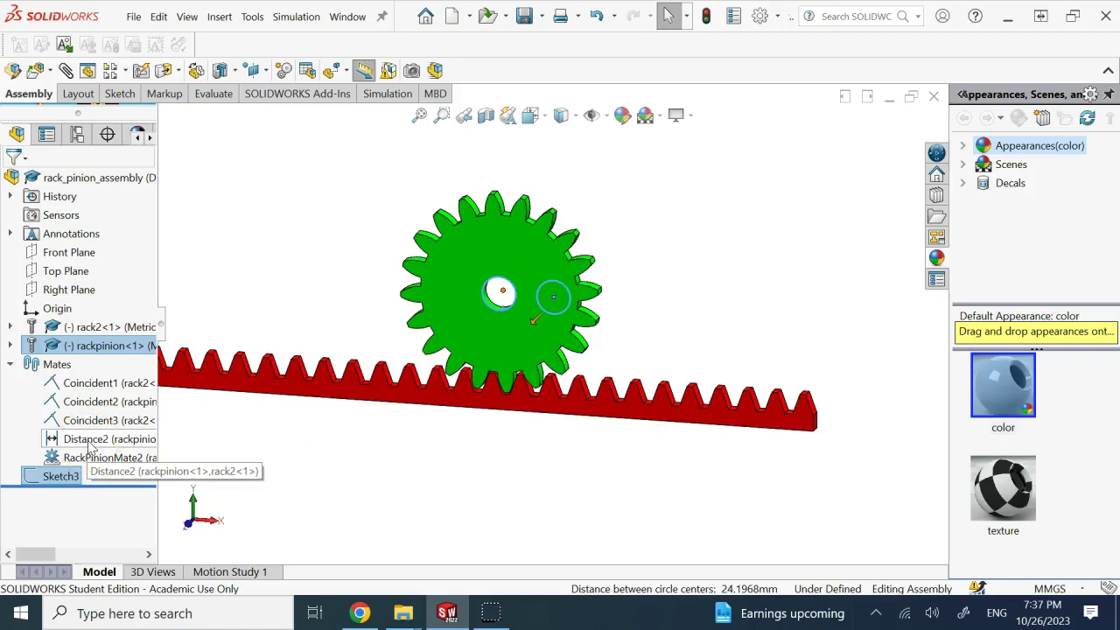
left_click(205, 245)
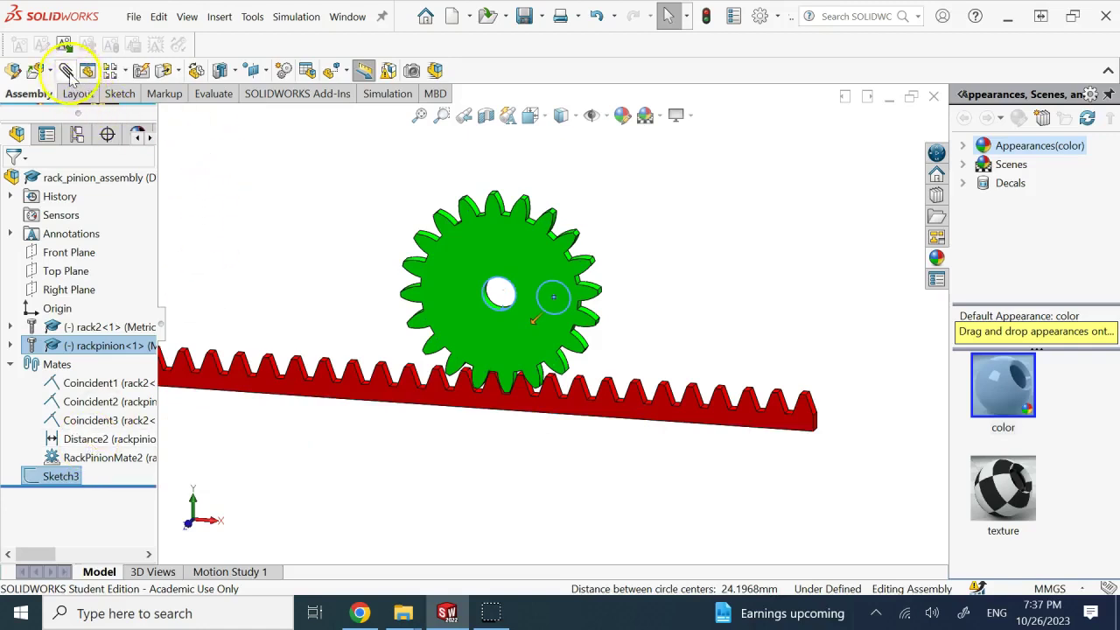
left_click(69, 74)
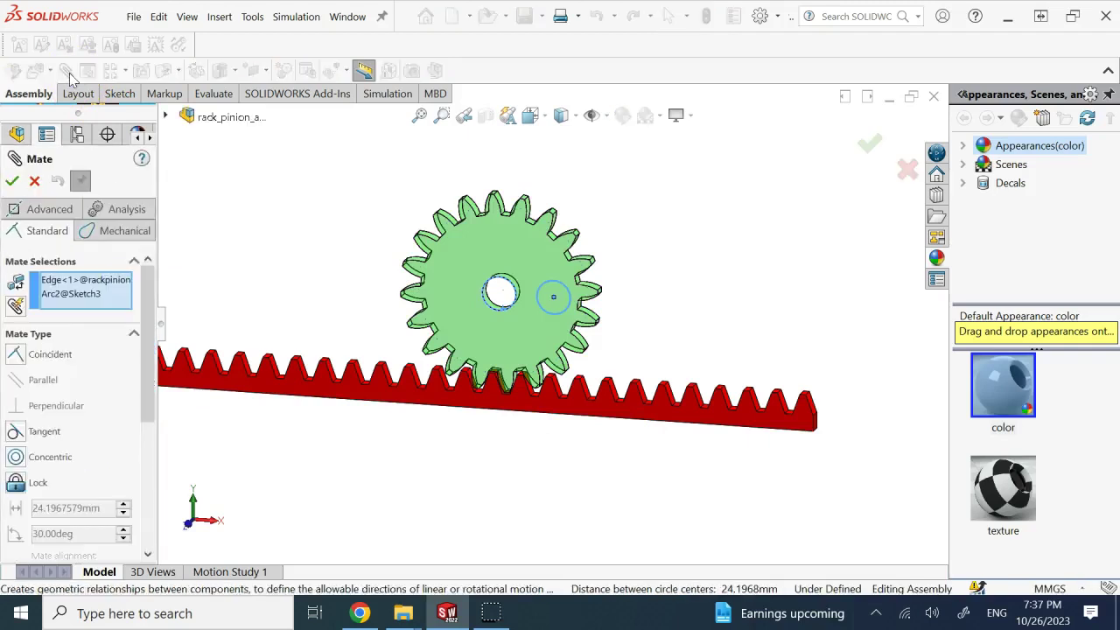
left_click(19, 458)
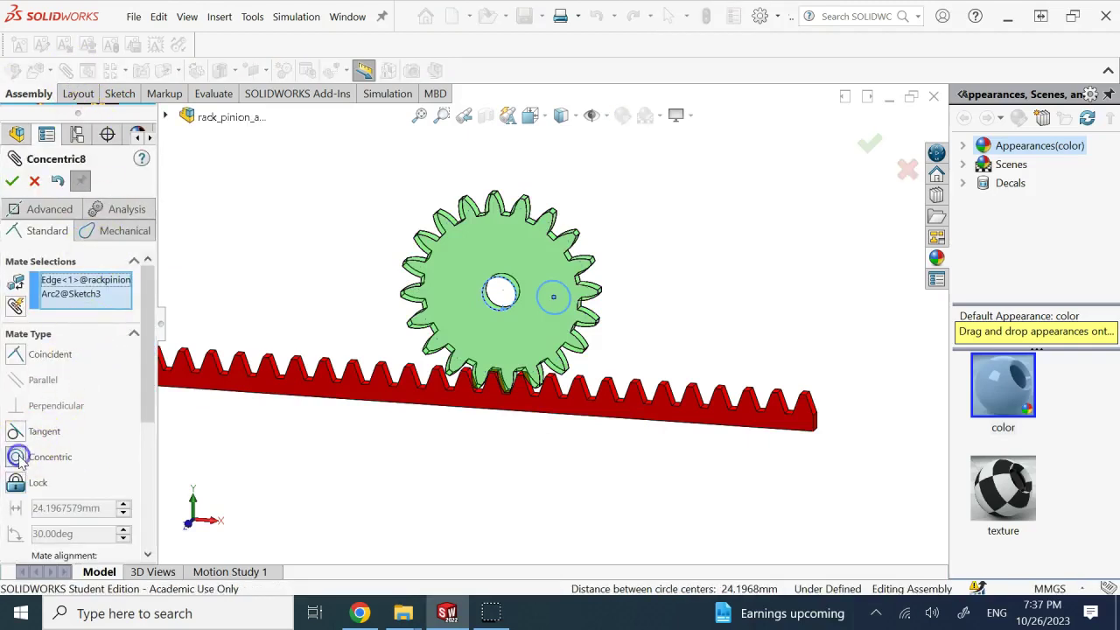
left_click(13, 181)
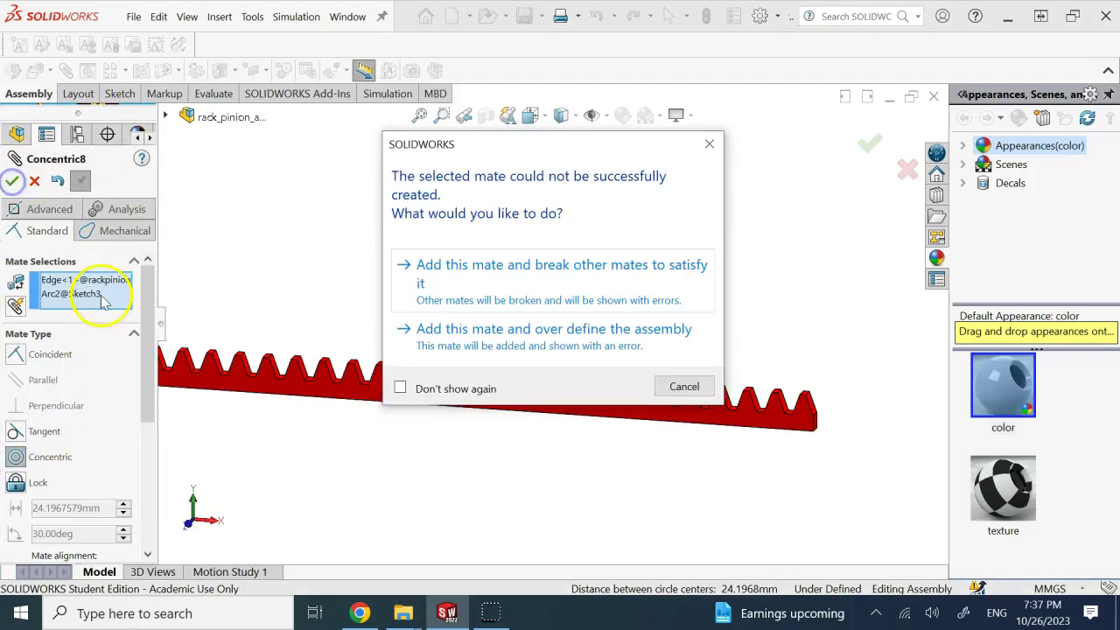
left_click(472, 288)
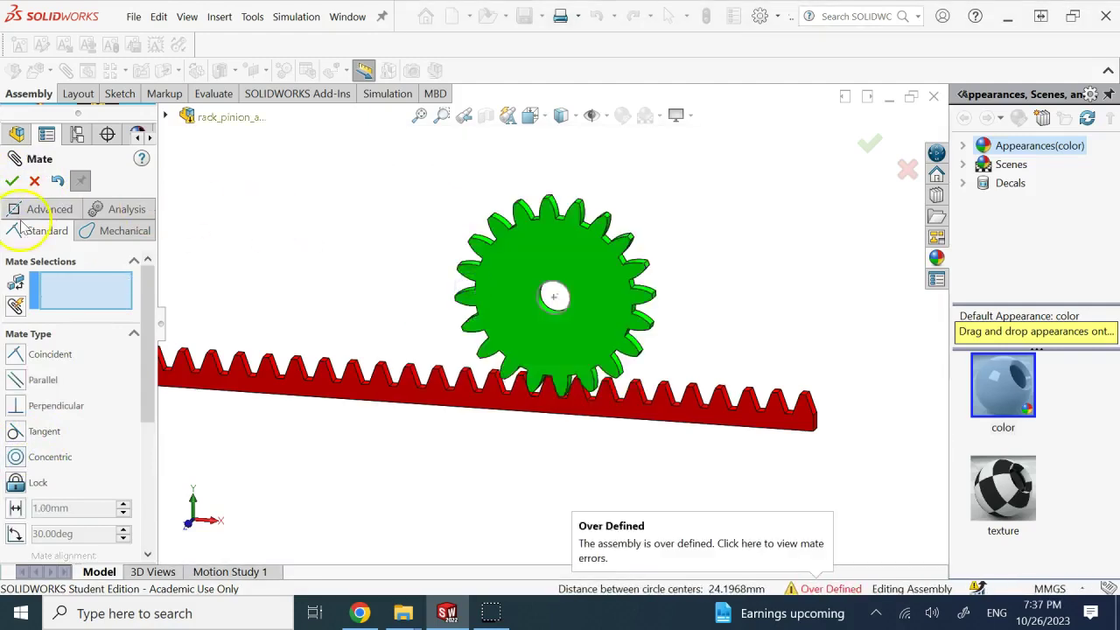
- Close the Mate command and suppress the over-defining Distance2 mate
left_click(10, 181)
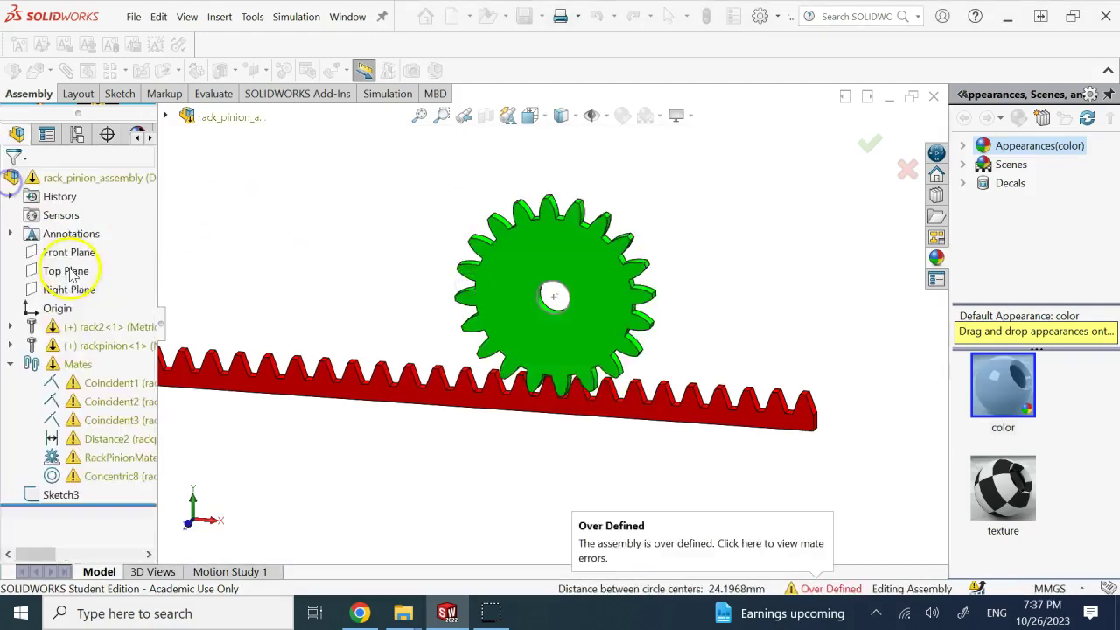
right_click(105, 438)
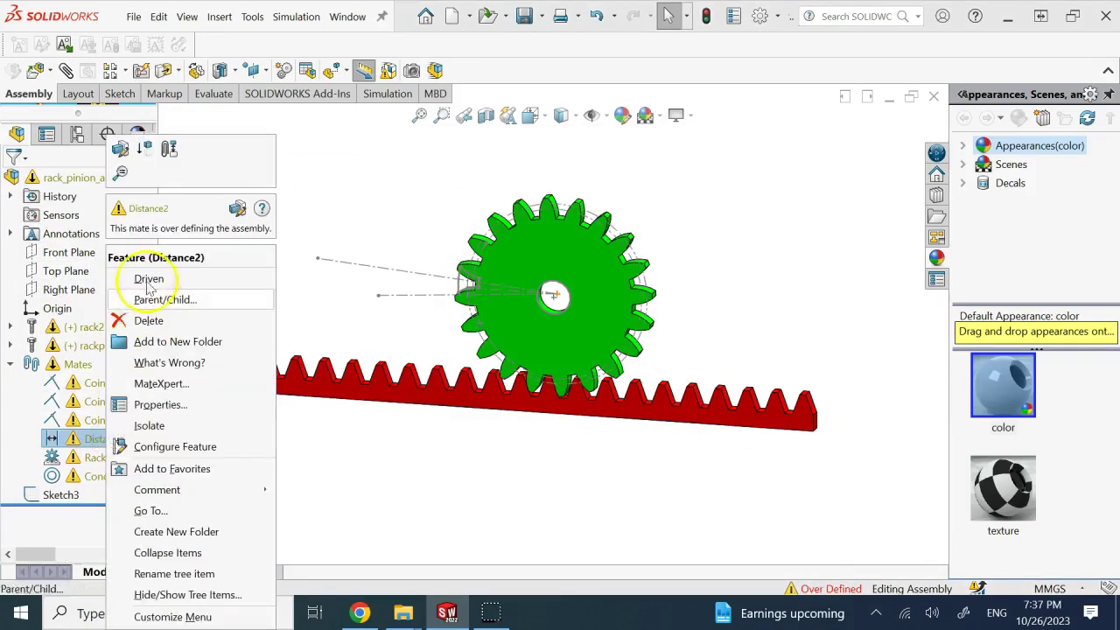
left_click(147, 155)
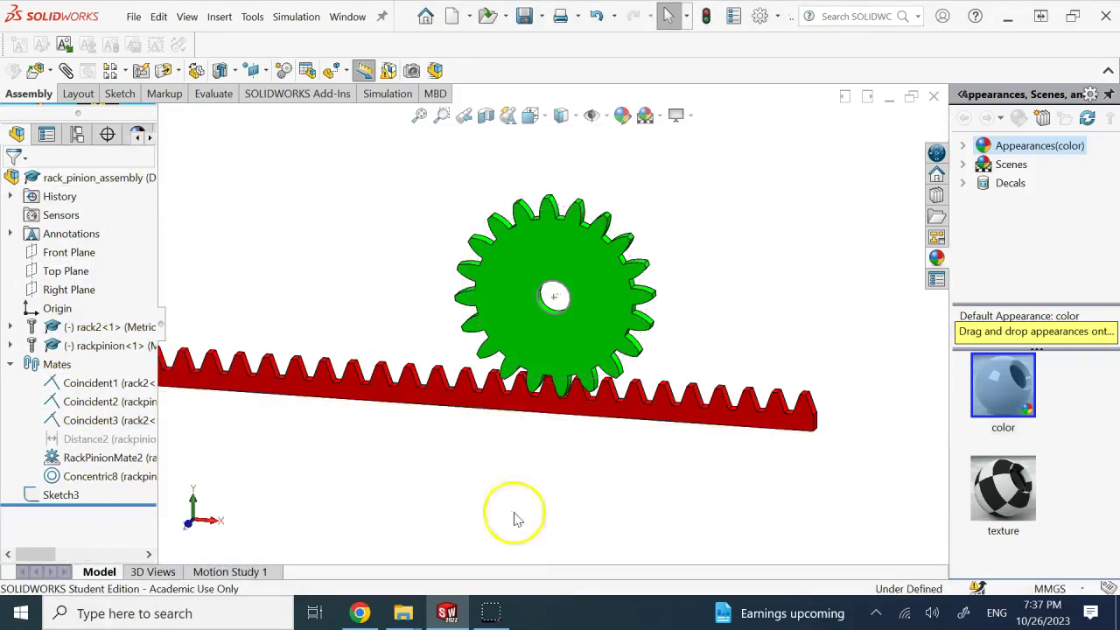
- Switch to the Front view and examine how the pinion teeth engage with the rack teeth
left_click_drag(552, 435, 532, 343)
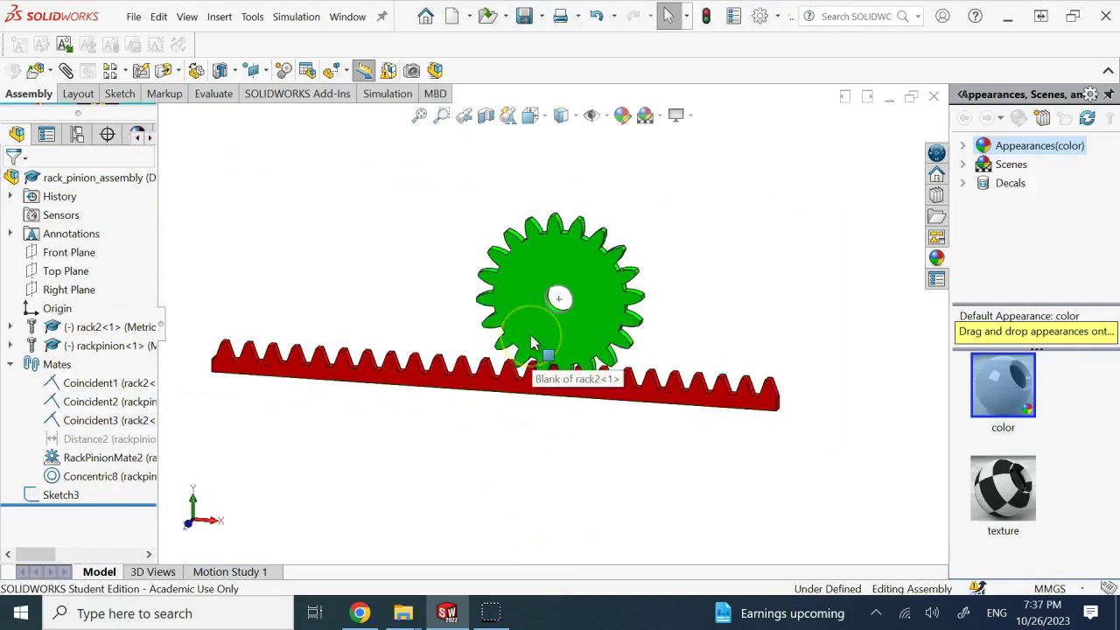
left_click(556, 480)
key("space")
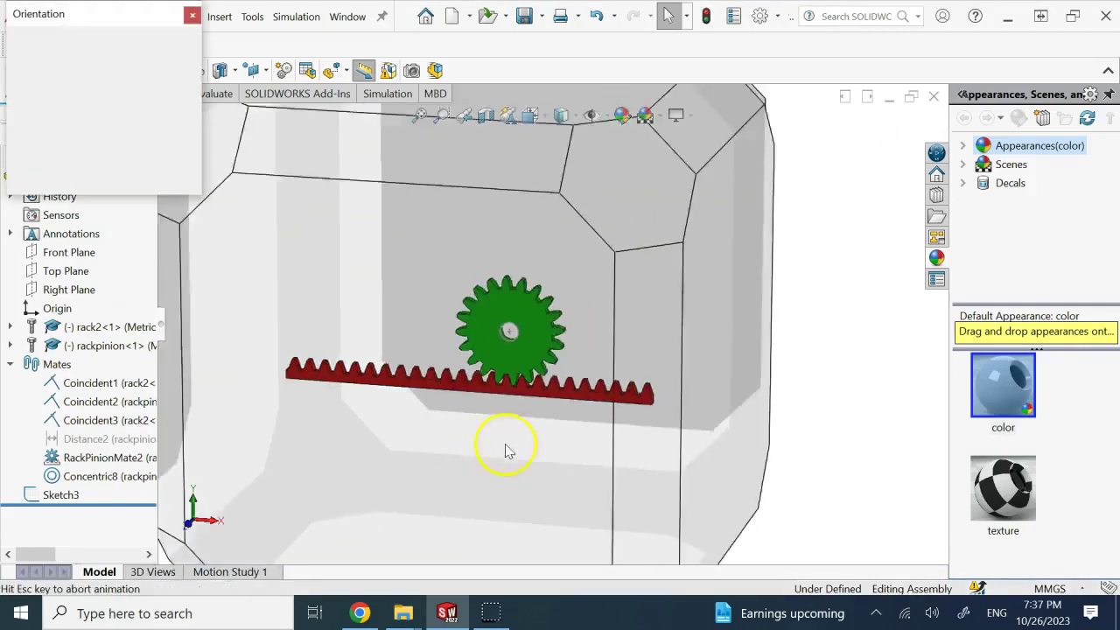
left_click(440, 455)
scroll(619, 411, "down", 4)
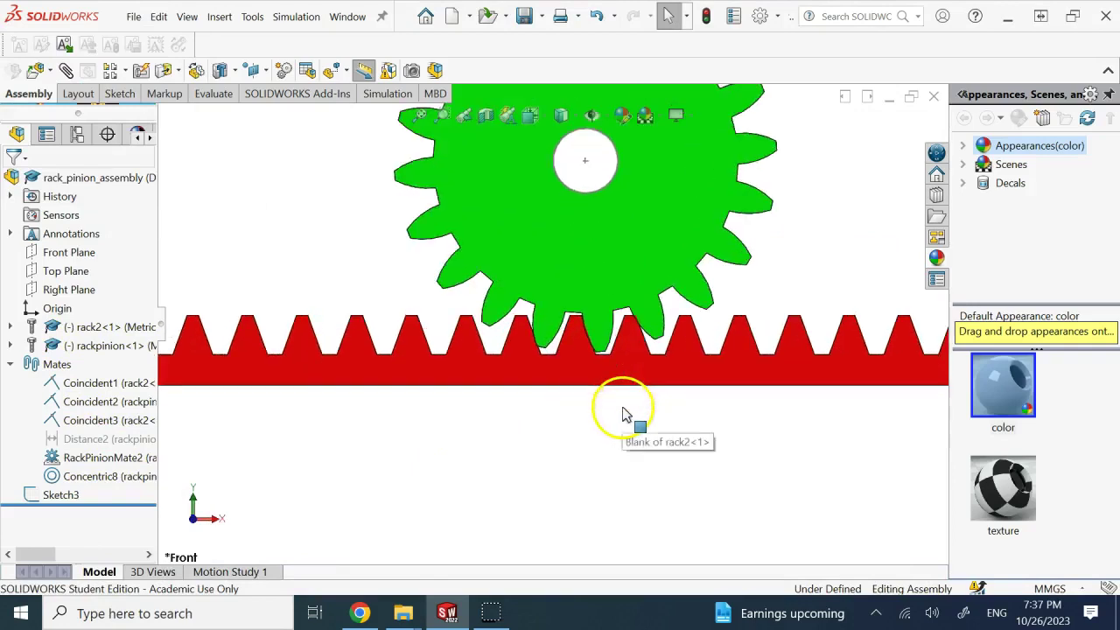
scroll(618, 350, "down", 2)
scroll(618, 350, "up", 3)
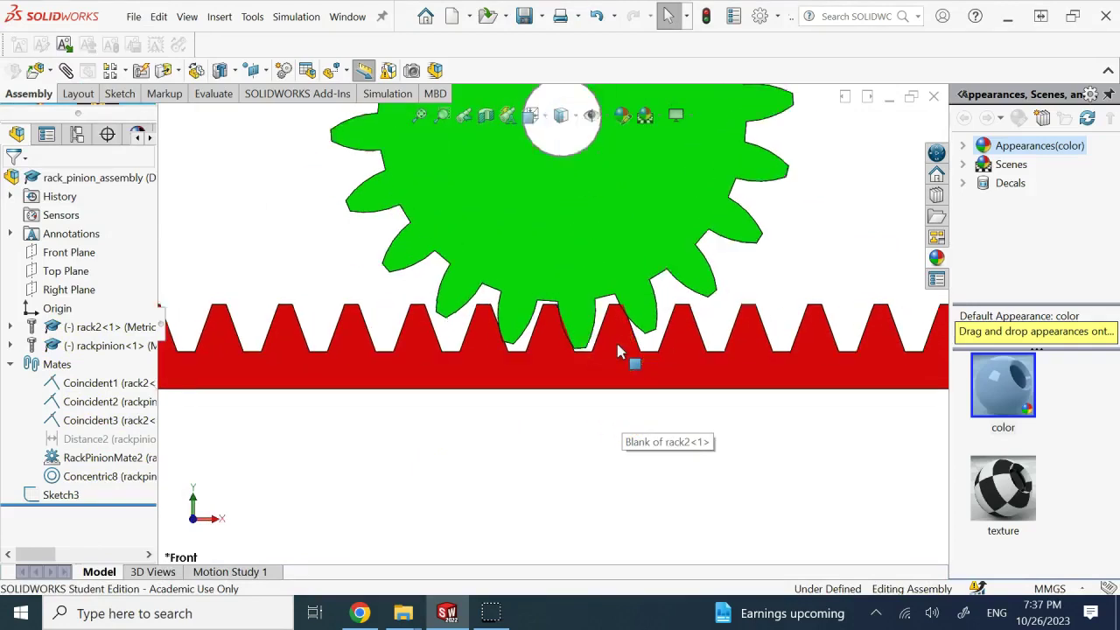
- Hide Sketch3 and turn the pinion with Rotate Component in Free Drag mode to test its motion
right_click(70, 496)
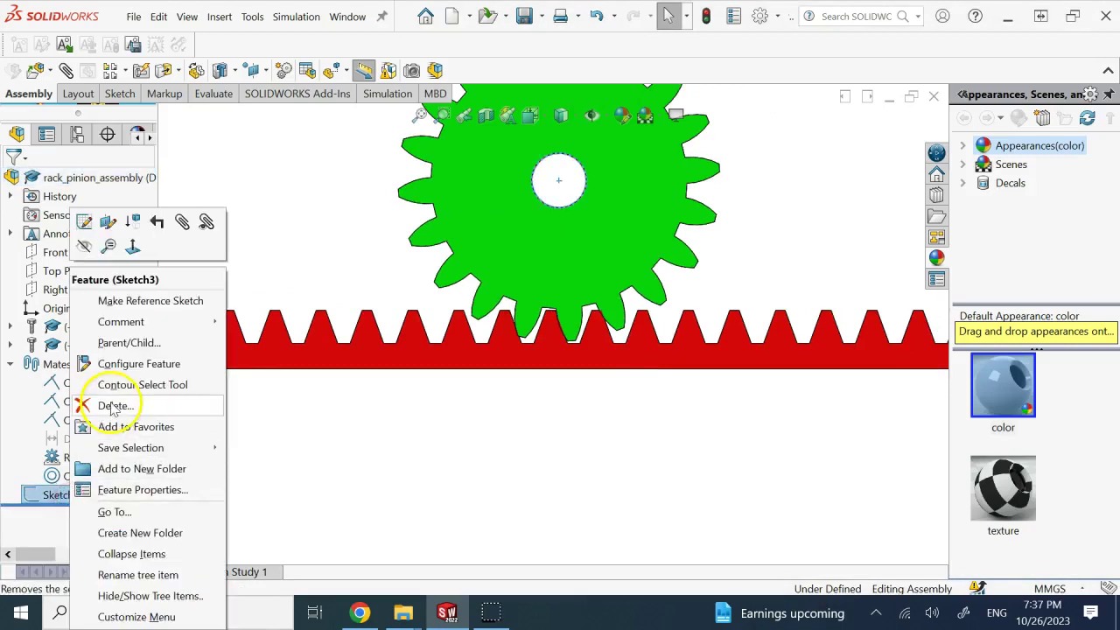
left_click(84, 246)
left_click(178, 72)
left_click(184, 112)
left_click_drag(512, 235, 559, 250)
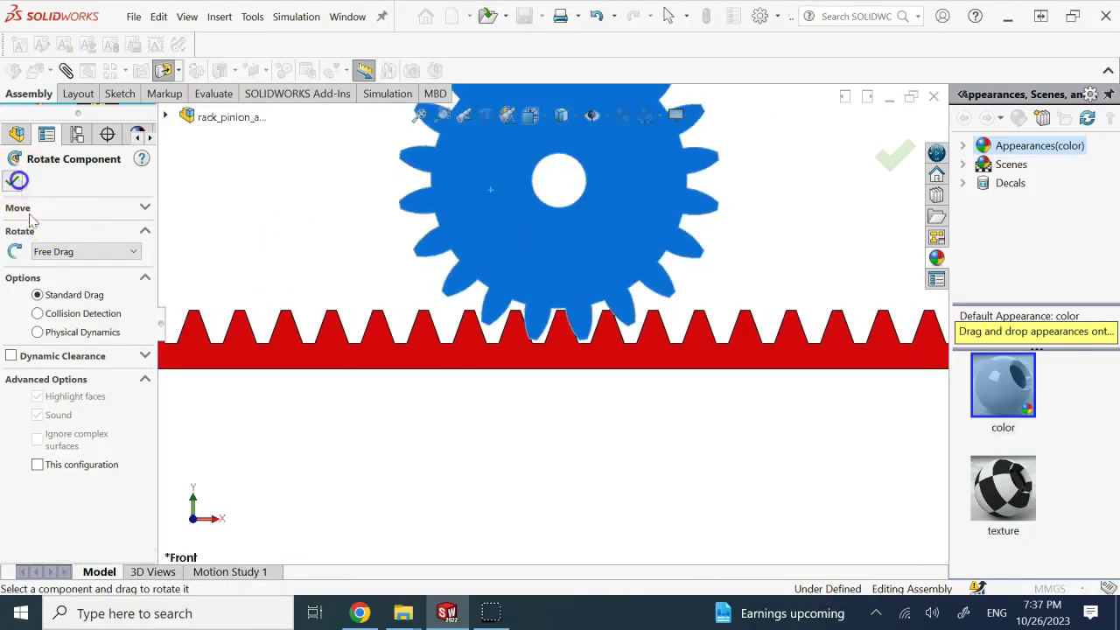
left_click(16, 180)
- Suppress RackPinionMate2 and shift the rack lengthwise so that its teeth mesh with the pinion's without overlapping
right_click(80, 459)
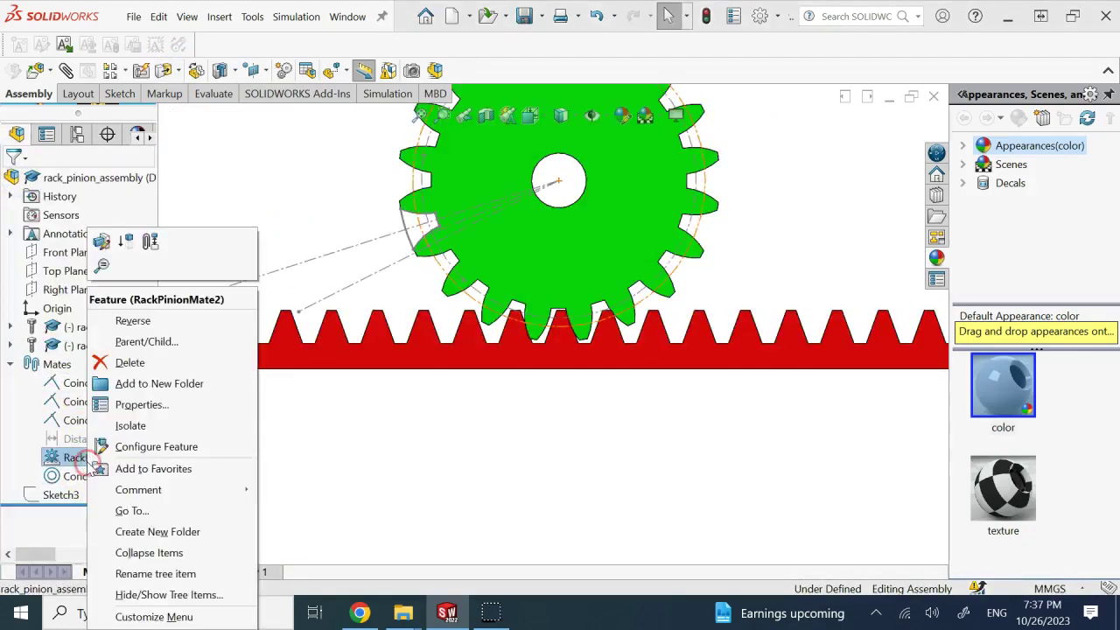
left_click(126, 241)
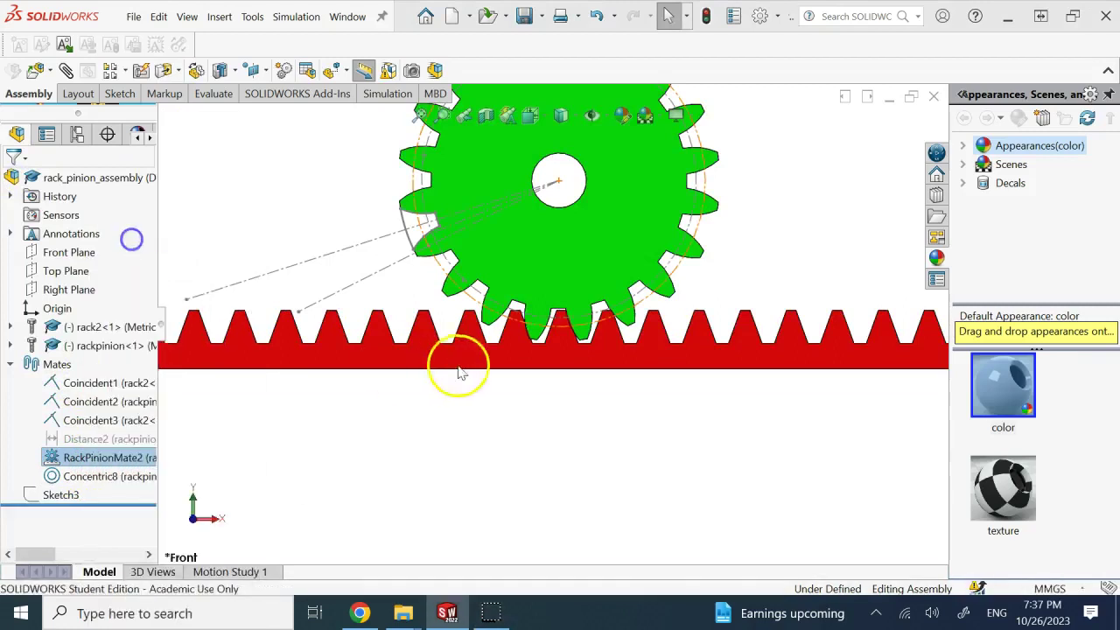
left_click(541, 357)
scroll(525, 337, "down", 3)
left_click_drag(617, 385, 635, 366)
left_click(162, 72)
left_click(12, 179)
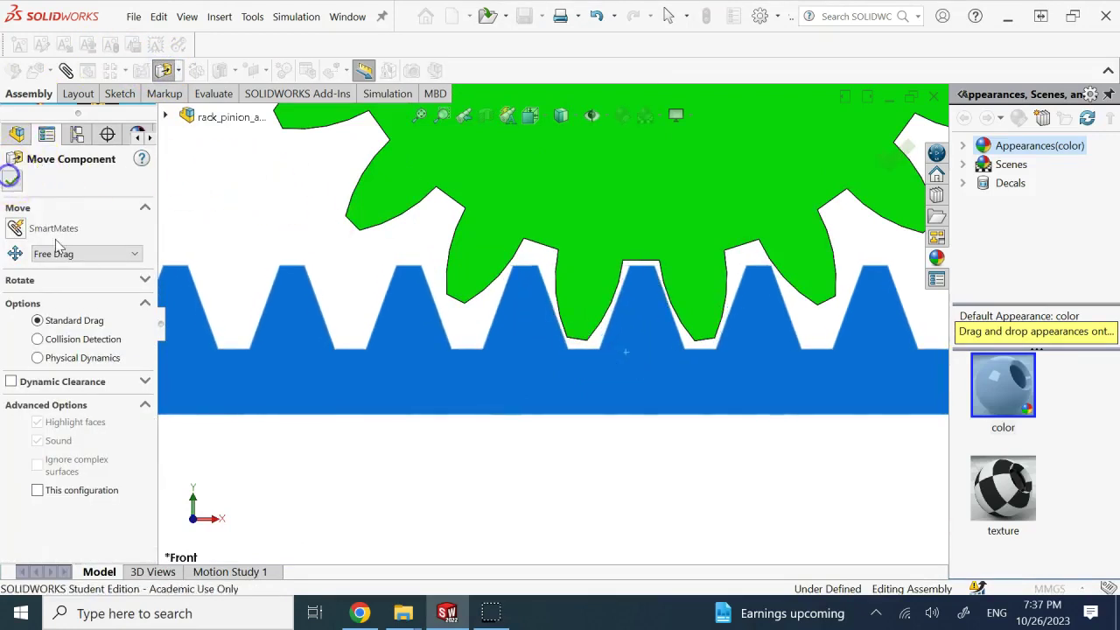
- Unsuppress RackPinionMate2 and turn the pinion with Rotate Component to test the rack's driven motion
right_click(88, 458)
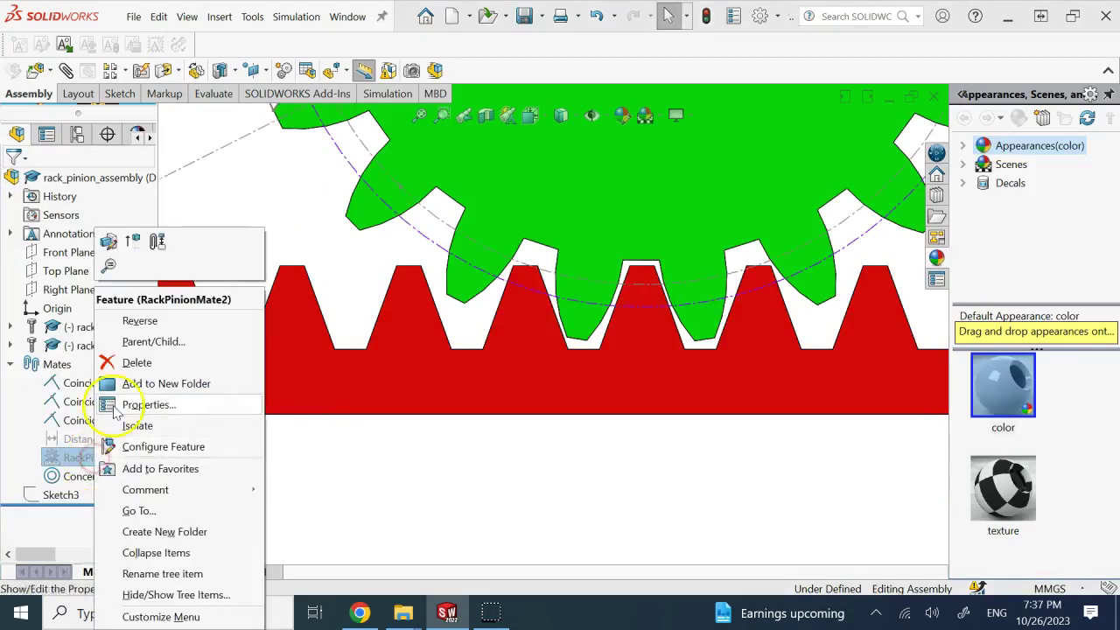
left_click(135, 243)
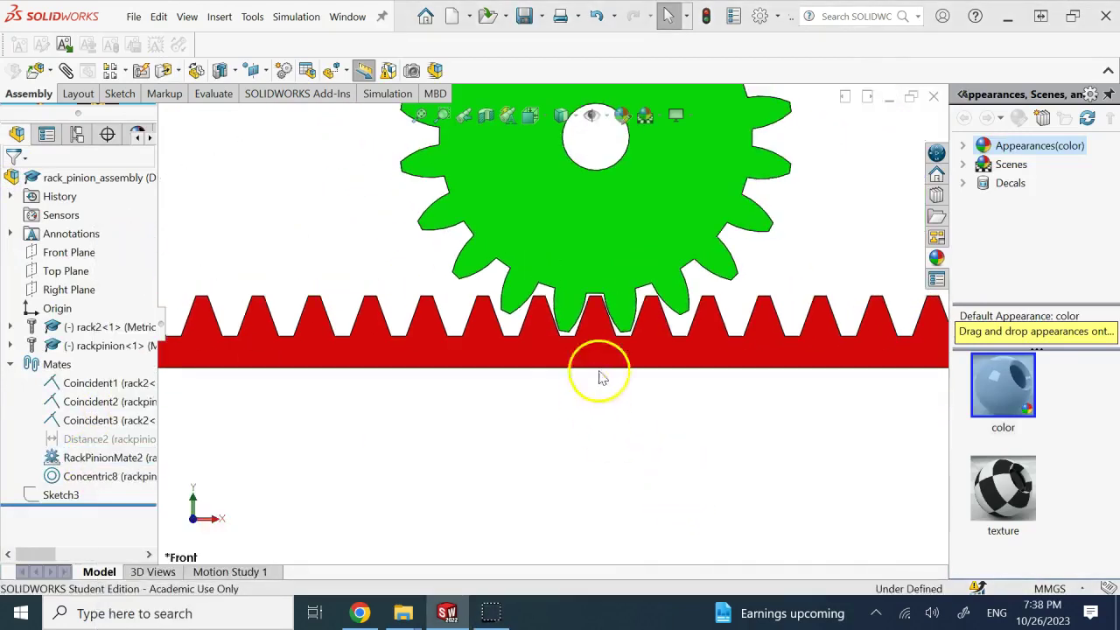
left_click(646, 248)
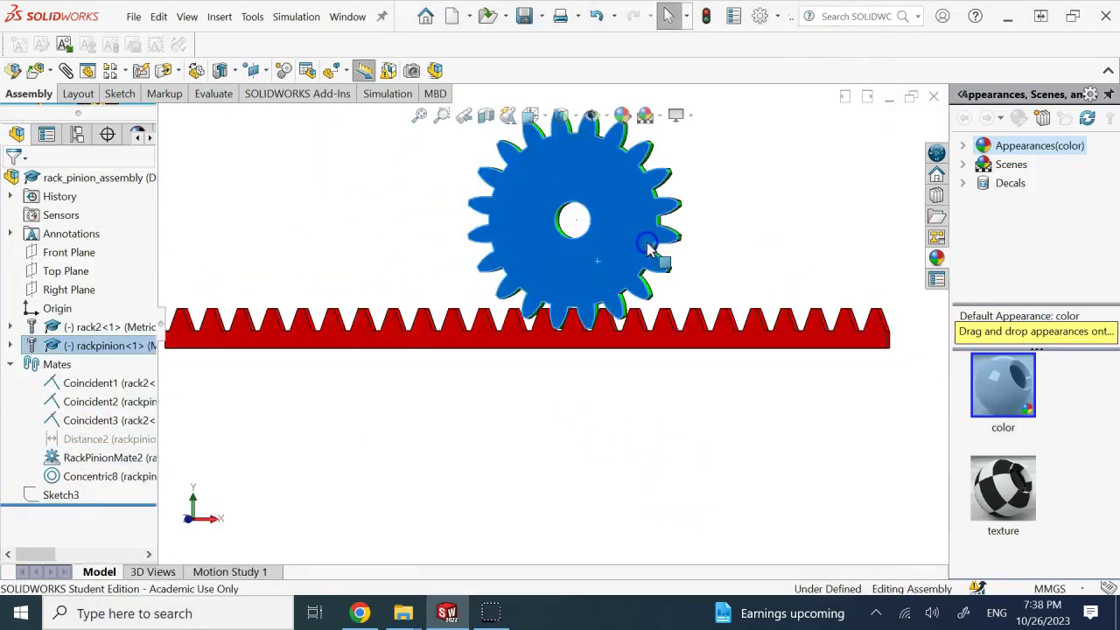
middle_click_drag(649, 250, 643, 259)
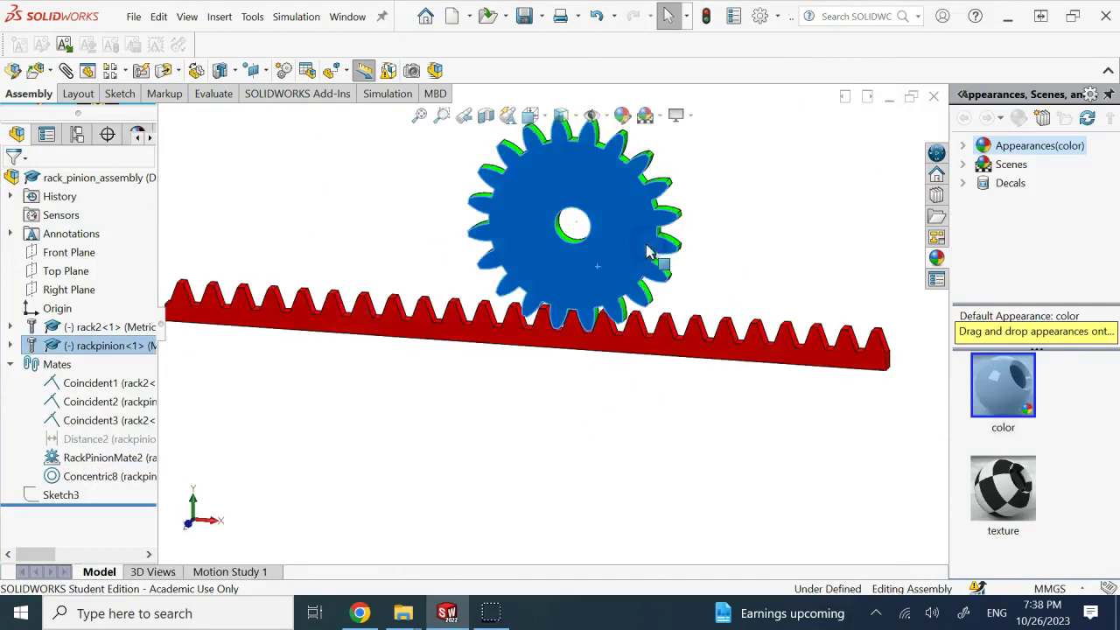
left_click(178, 70)
left_click(193, 113)
left_click_drag(612, 180, 577, 333)
scroll(577, 332, "up", 2)
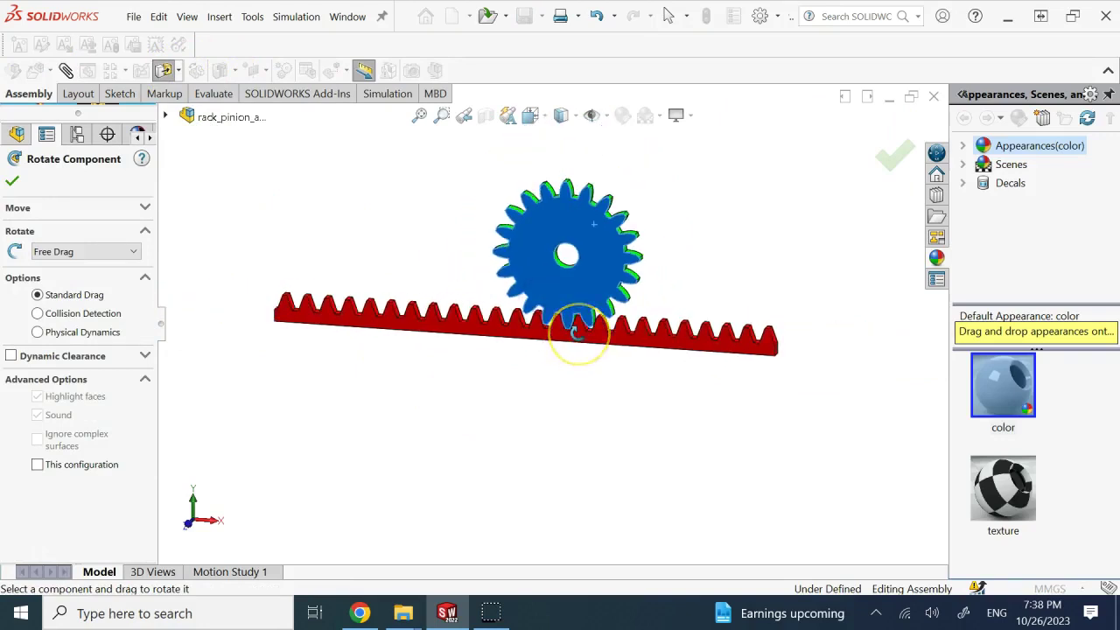
middle_click_drag(578, 332, 577, 331)
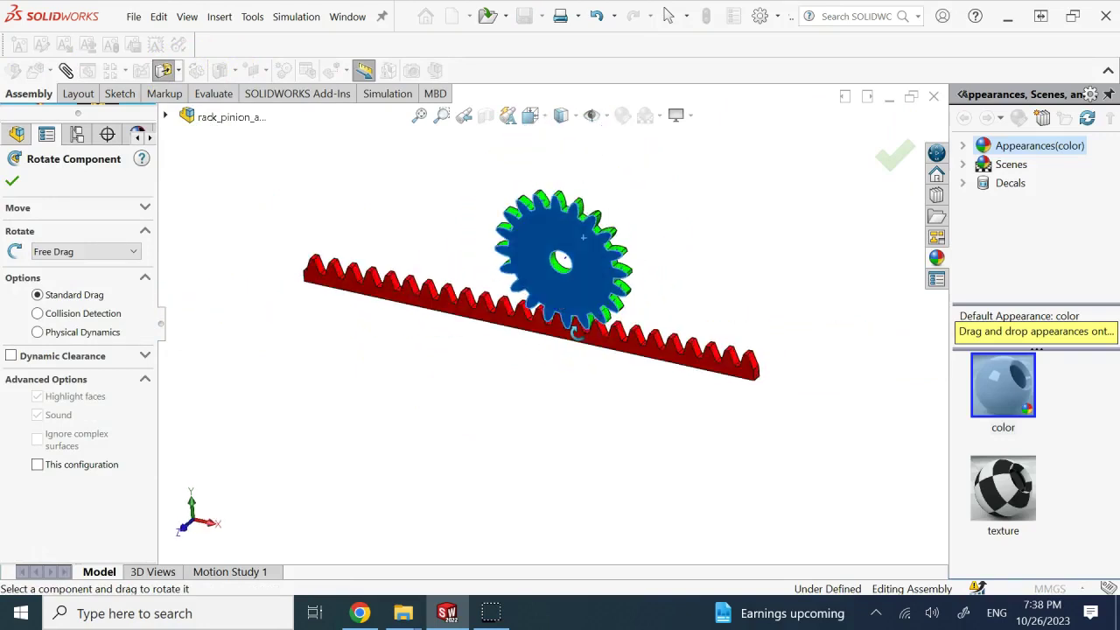
left_click(12, 181)
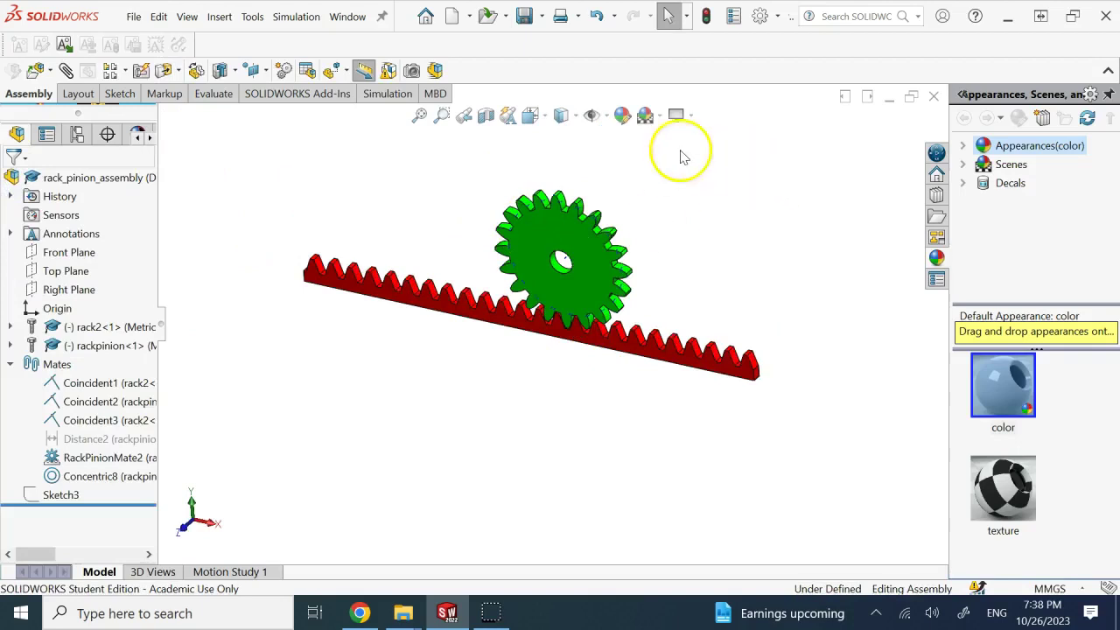
- Hide the point marker in the pinion's bore, and save and close the assembly with both modified parts
left_click(600, 115)
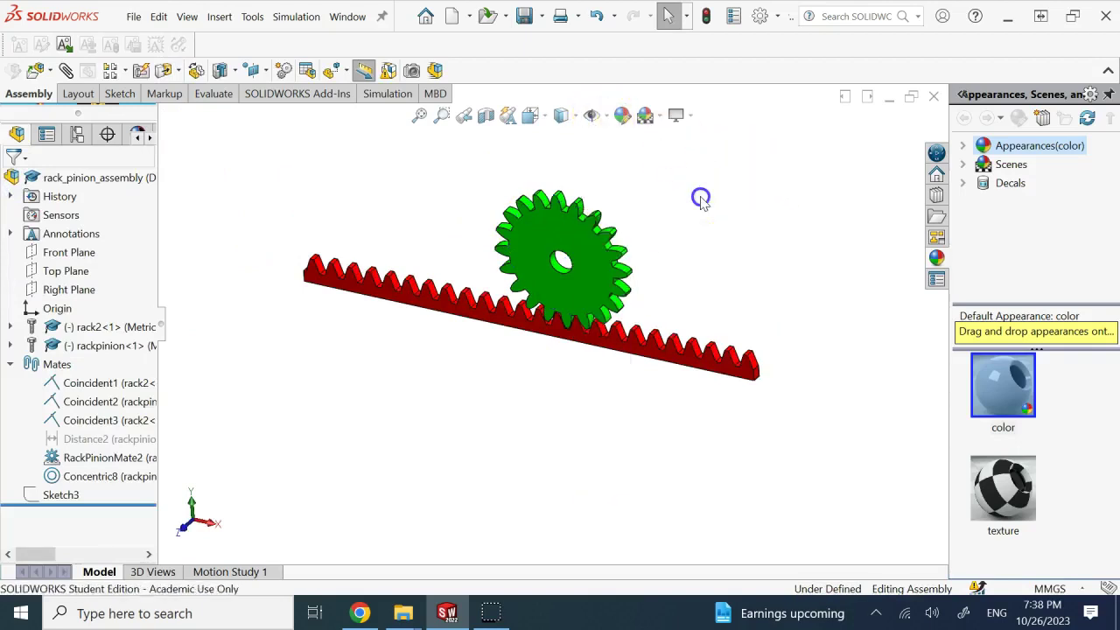
left_click(523, 23)
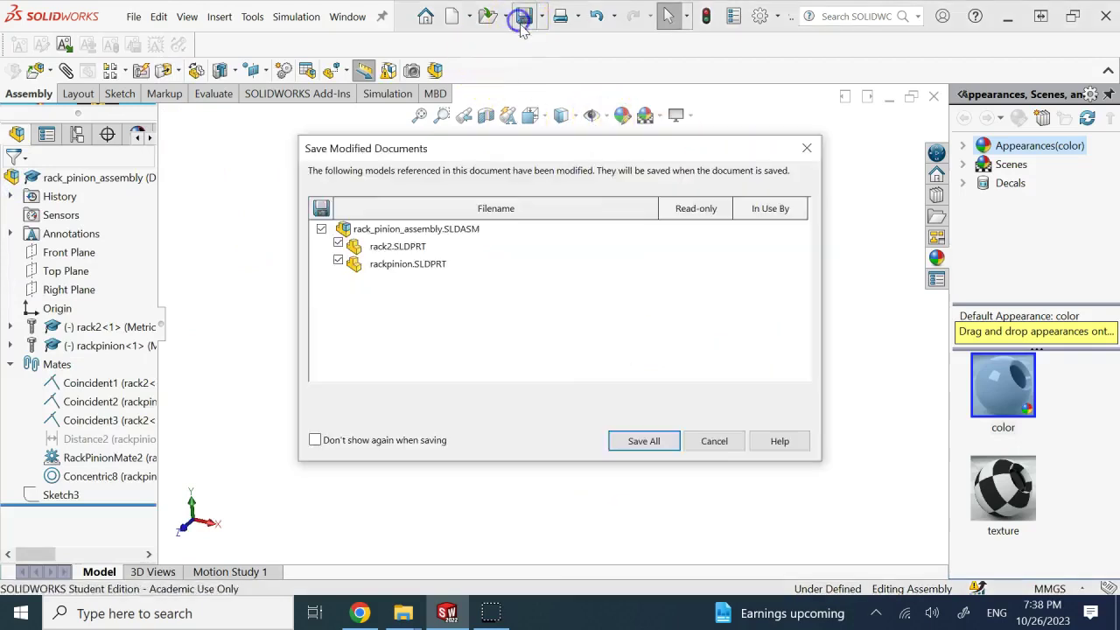
left_click(633, 434)
left_click(676, 430)
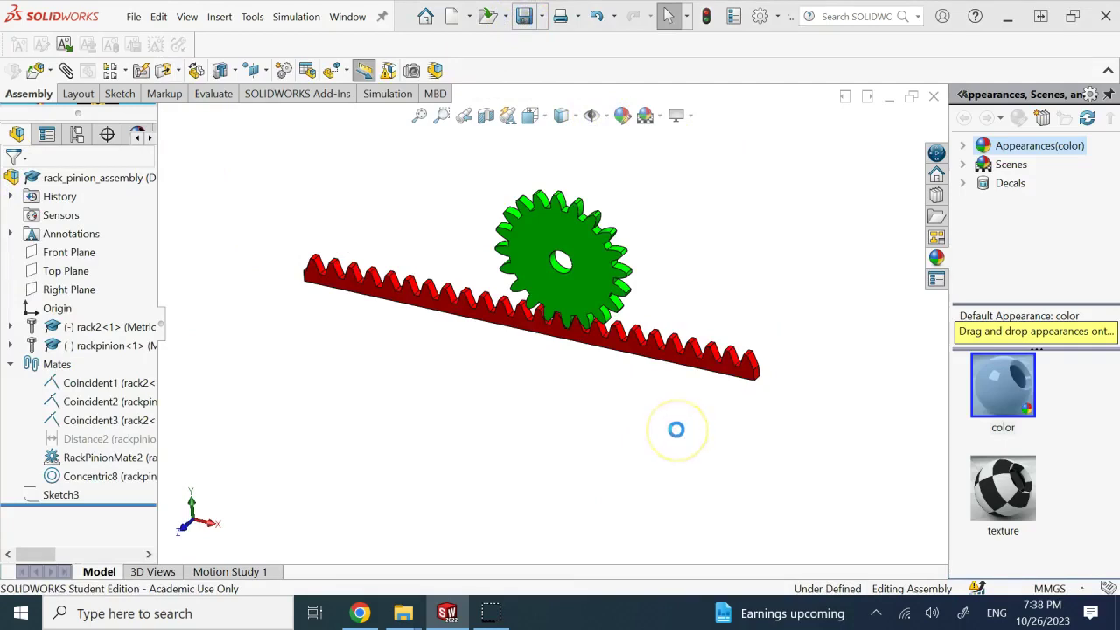
left_click(748, 85)
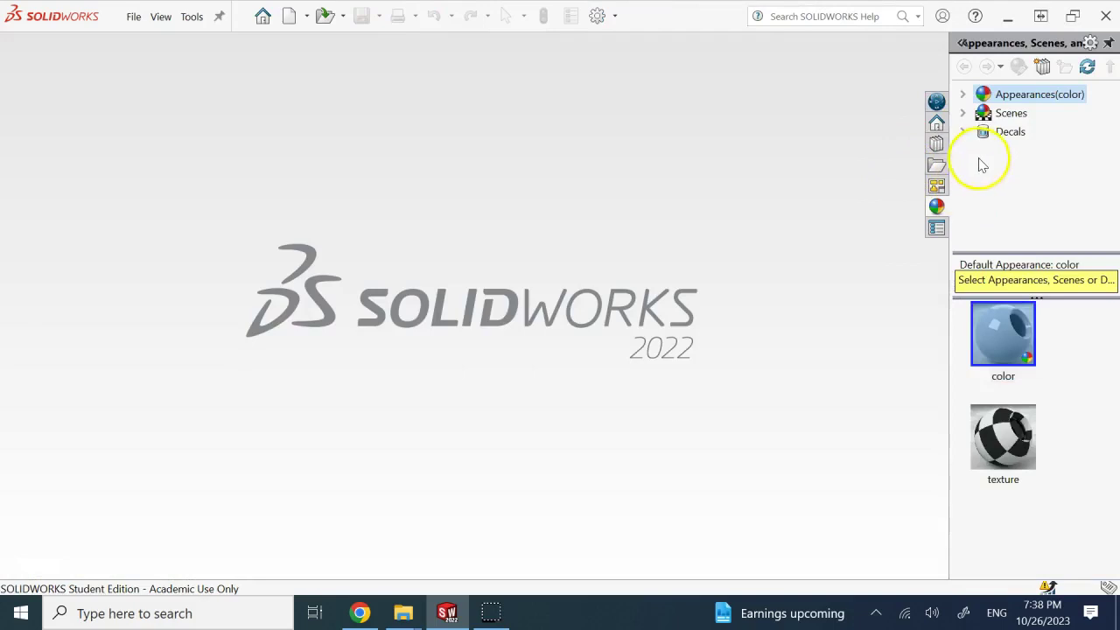
- Create a Straight Bevel (Gear) part from the ANSI Metric Power Transmission gears in the Design Library
left_click(936, 142)
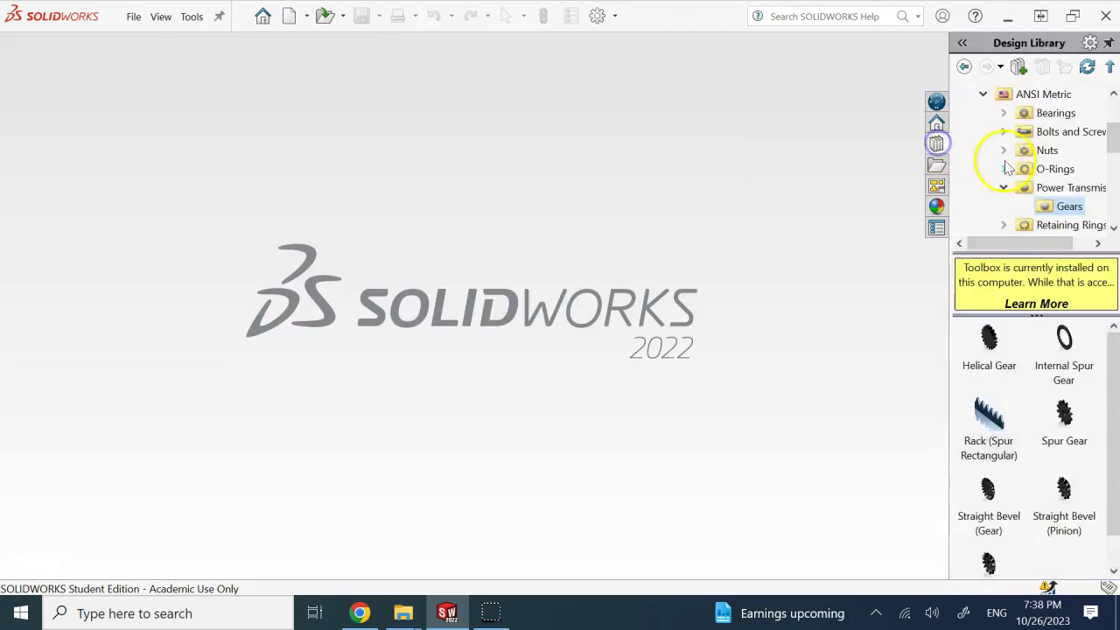
left_click(1036, 94)
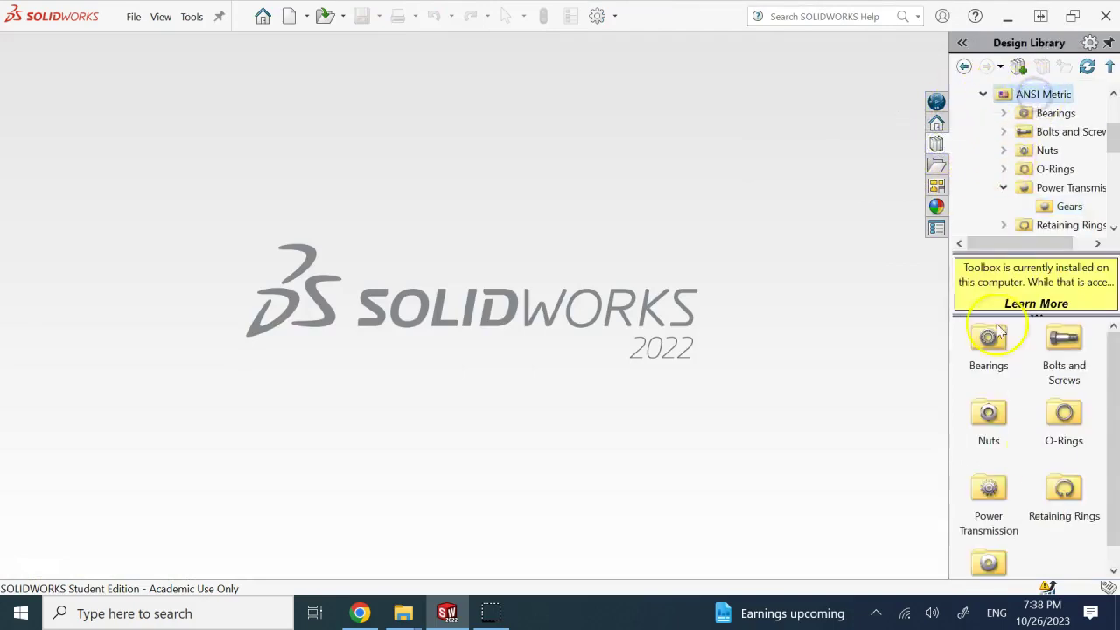
scroll(1040, 471, "down", 1)
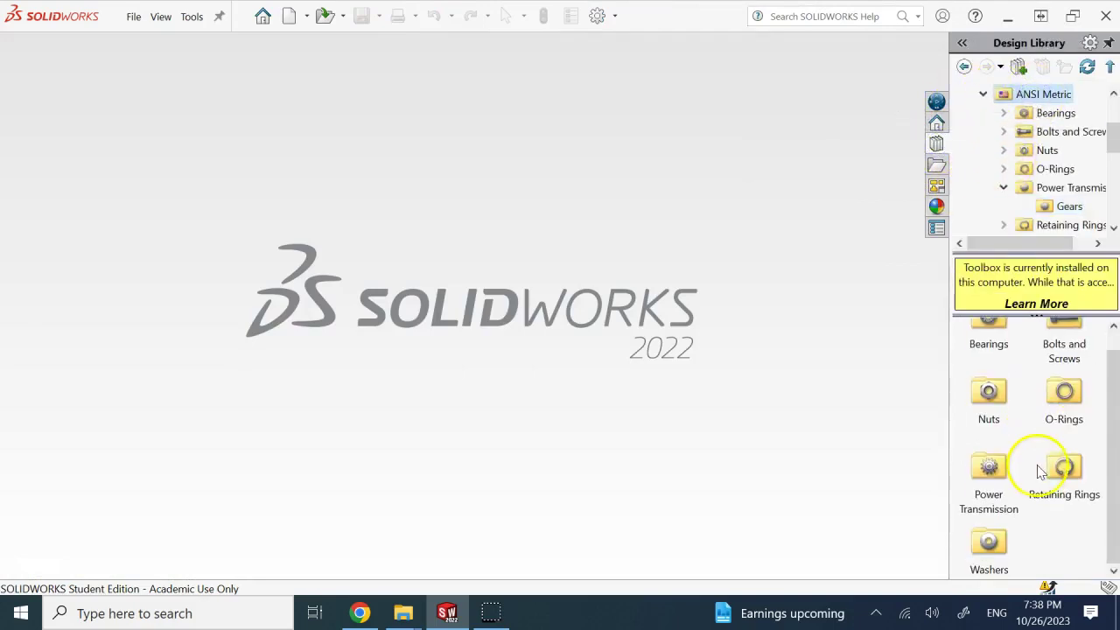
double_click(993, 464)
double_click(990, 341)
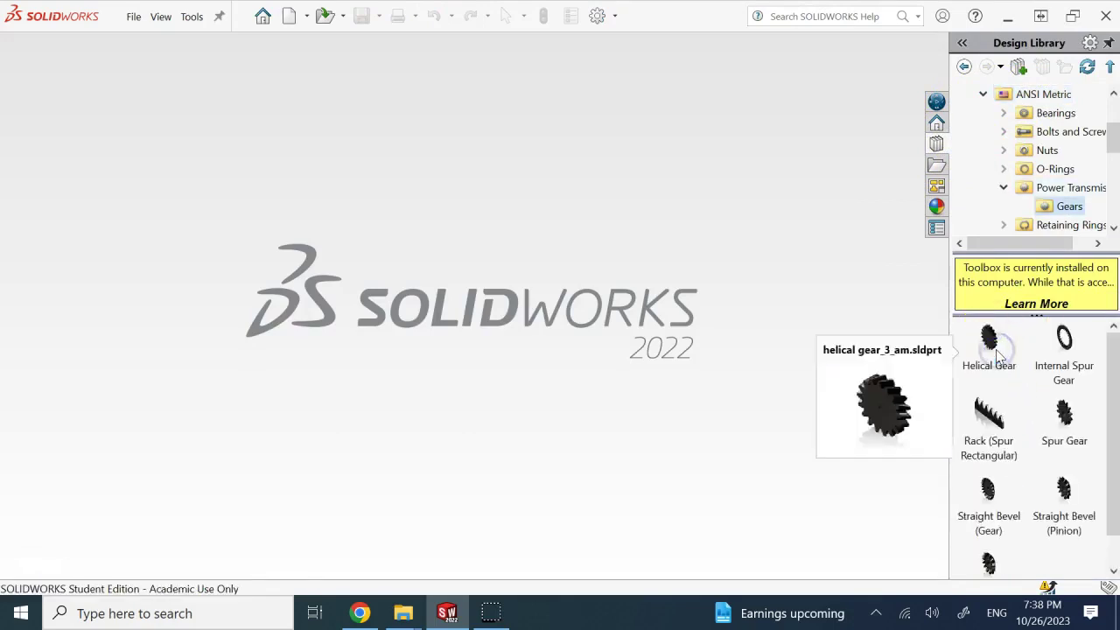
scroll(1012, 358, "down", 3)
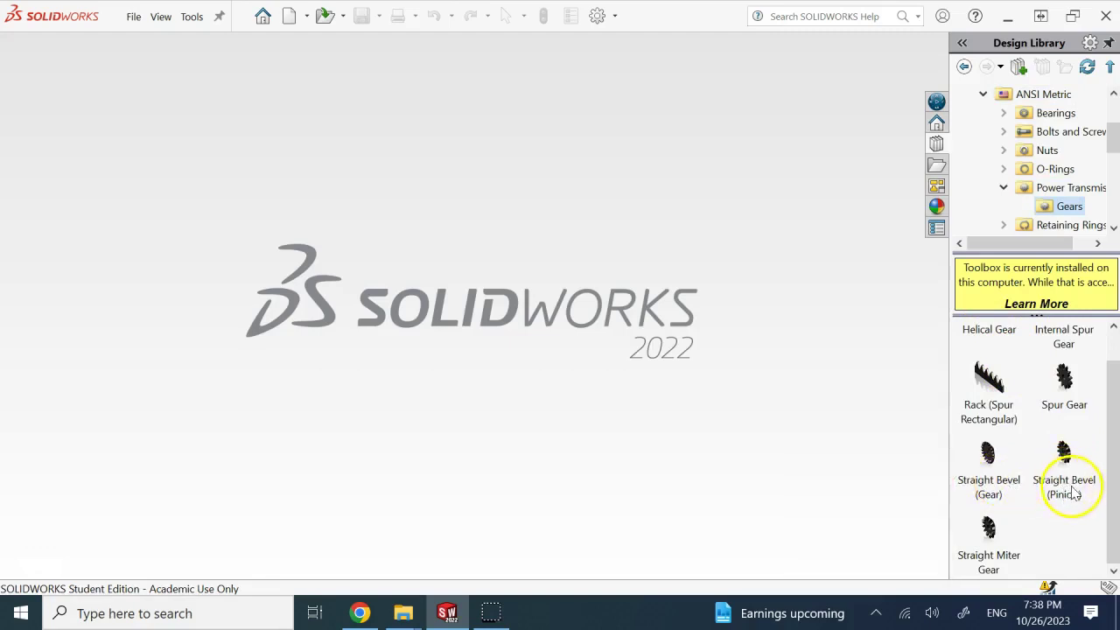
right_click(989, 460)
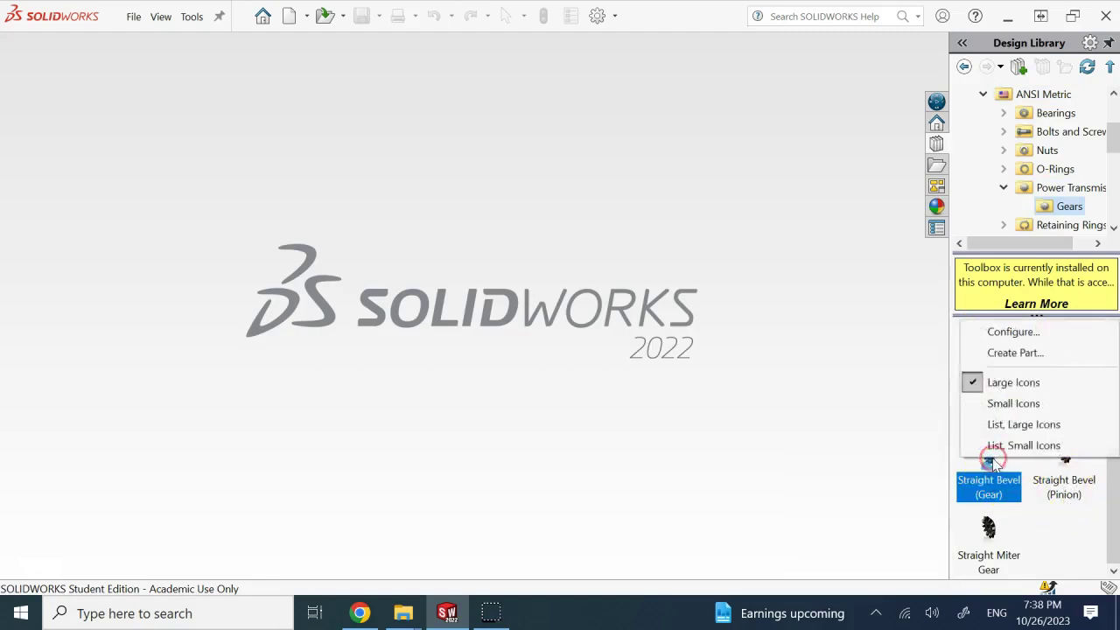
left_click(1012, 353)
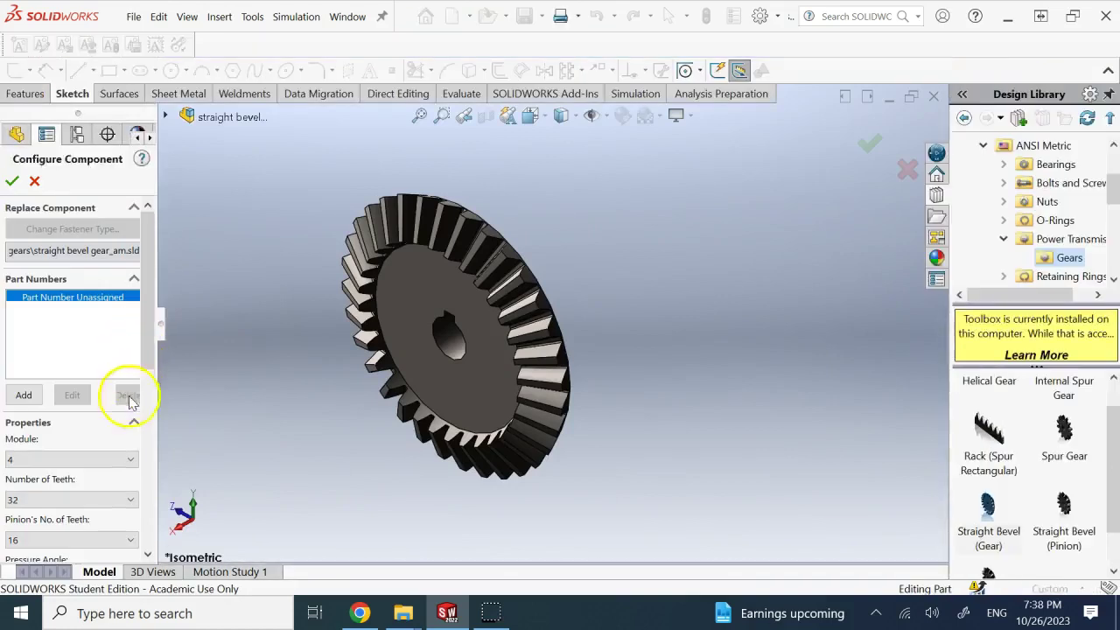
- Examine the straight bevel gear's configuration properties, from module and tooth counts to keyway, and compare the face width and hub with the model
left_click_drag(153, 350, 154, 411)
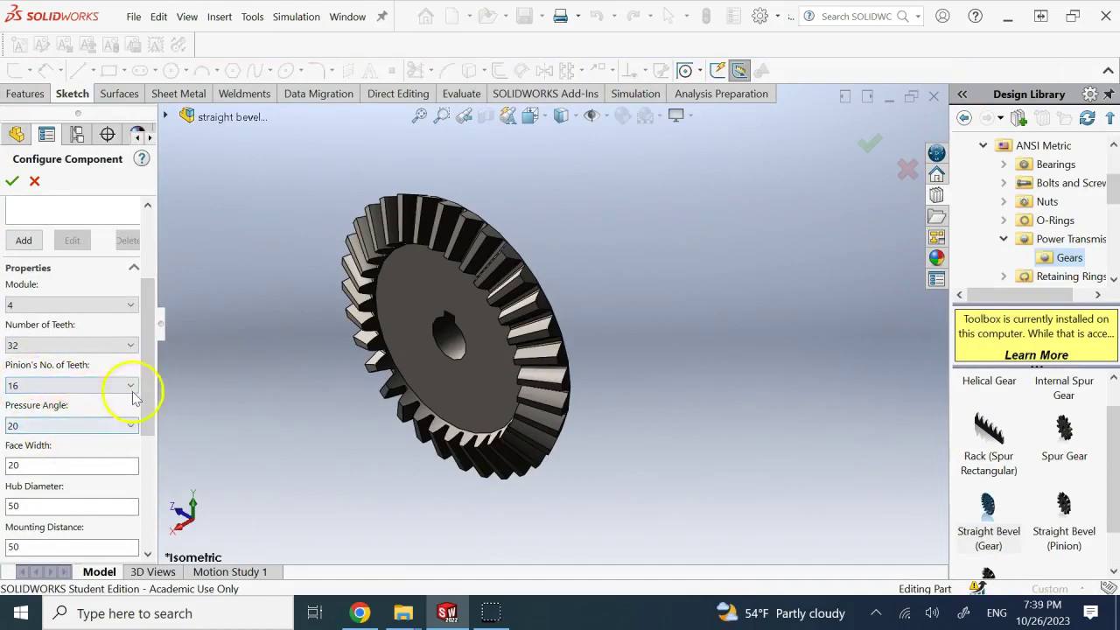
scroll(145, 393, "down", 3)
left_click(50, 385)
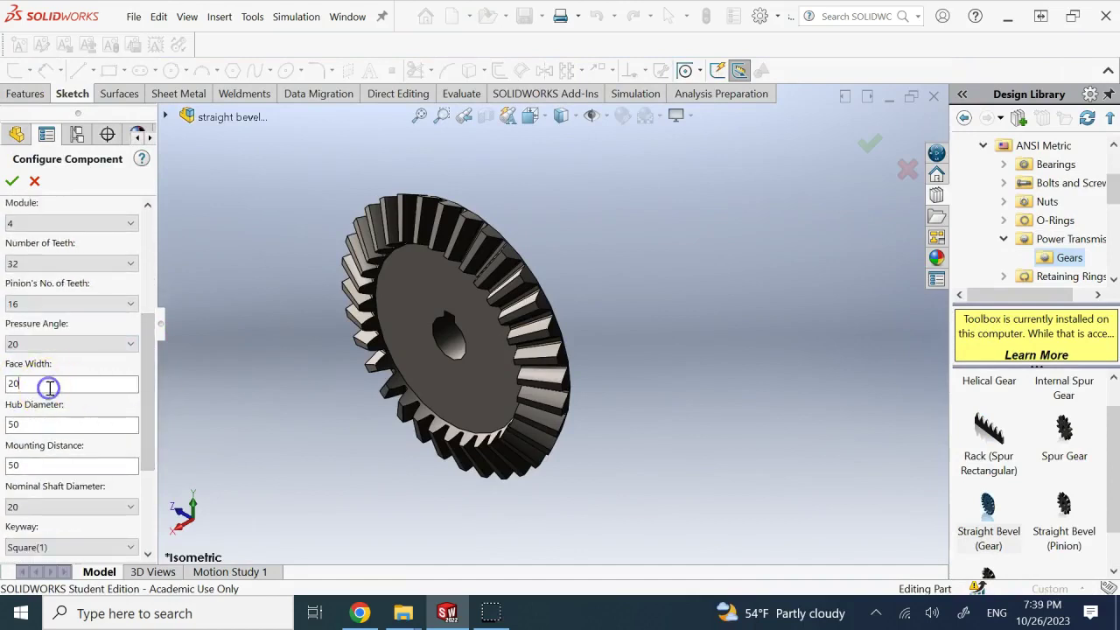
middle_click_drag(713, 342, 708, 344)
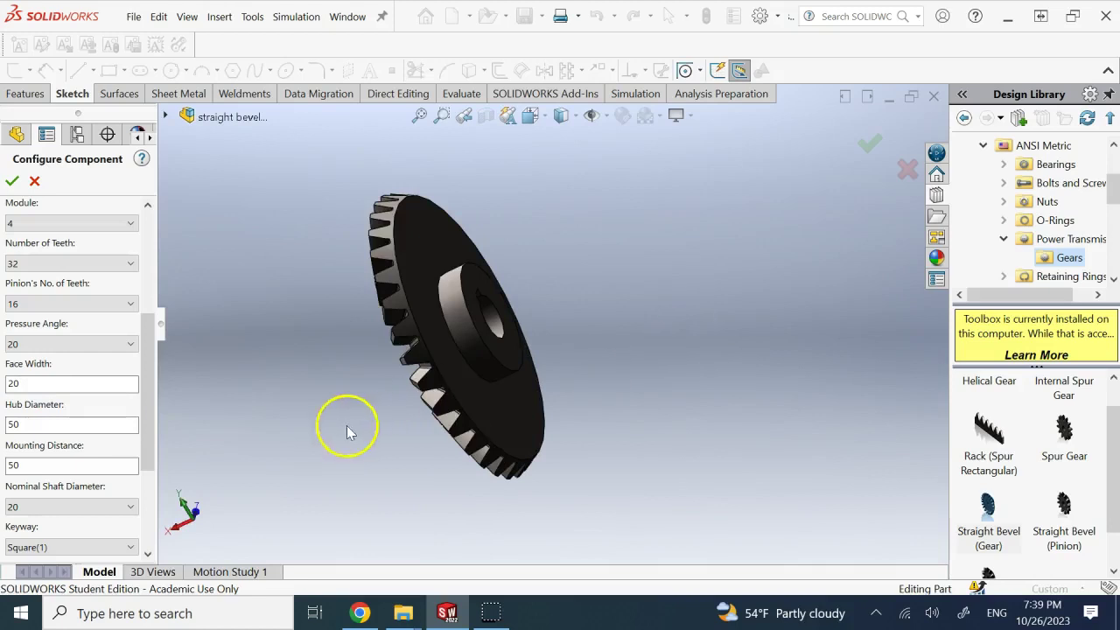
left_click(62, 424)
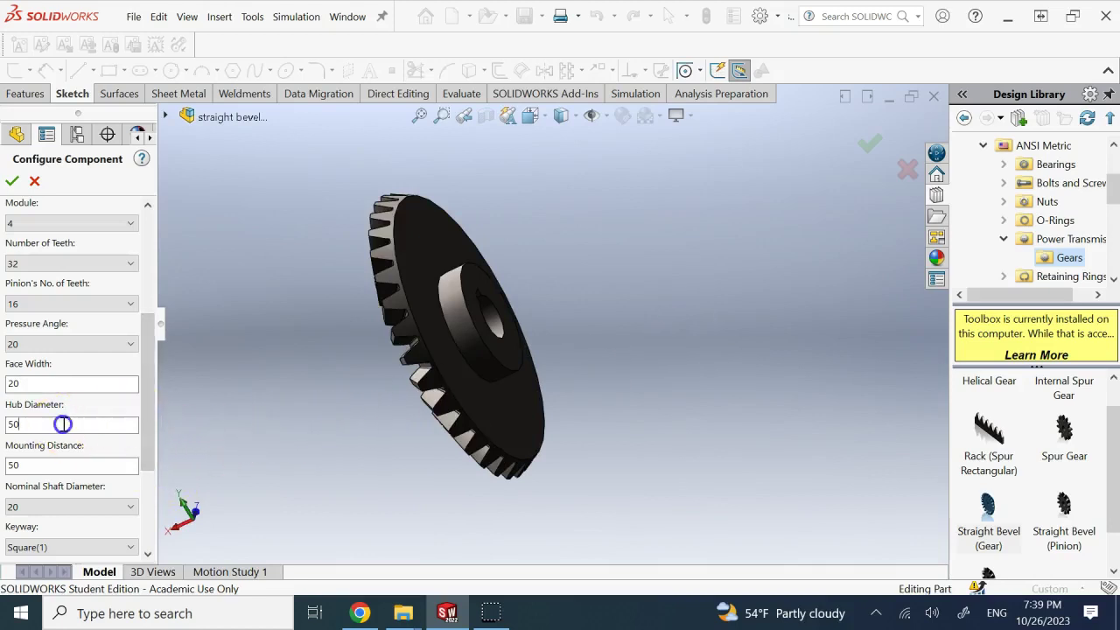
scroll(484, 316, "down", 2)
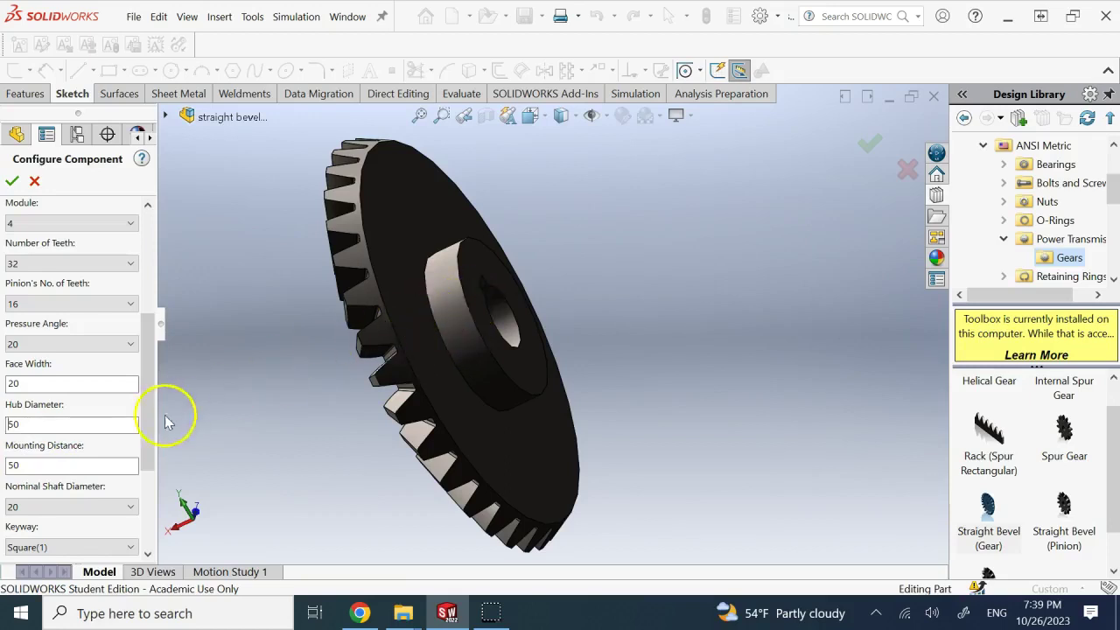
left_click_drag(145, 407, 141, 445)
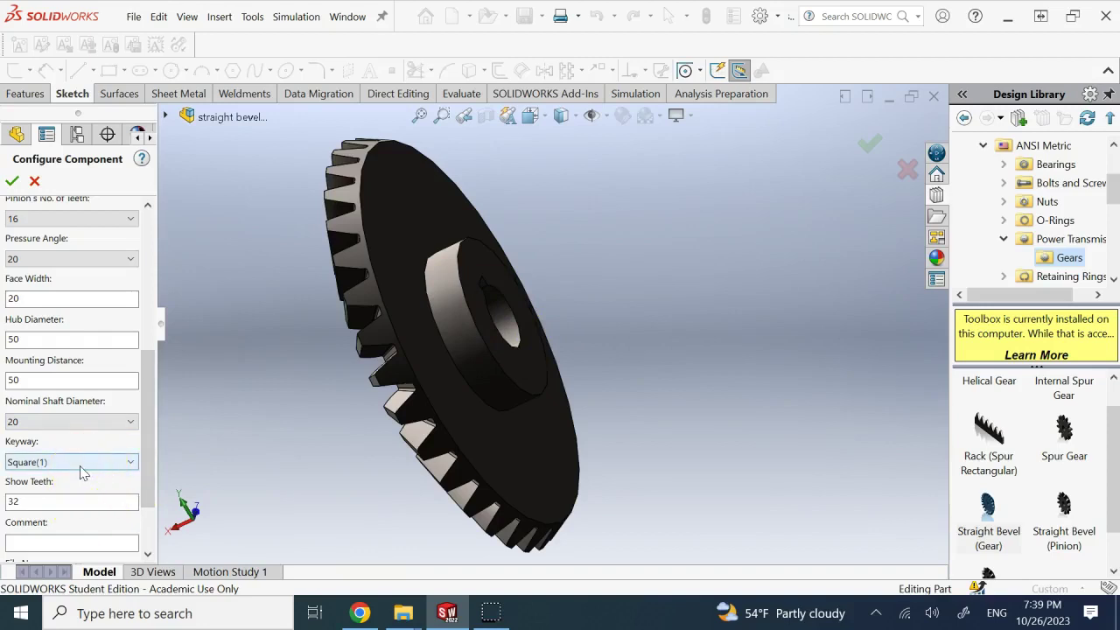
left_click_drag(149, 370, 155, 229)
middle_click_drag(234, 280, 505, 379)
key("ctrl+4")
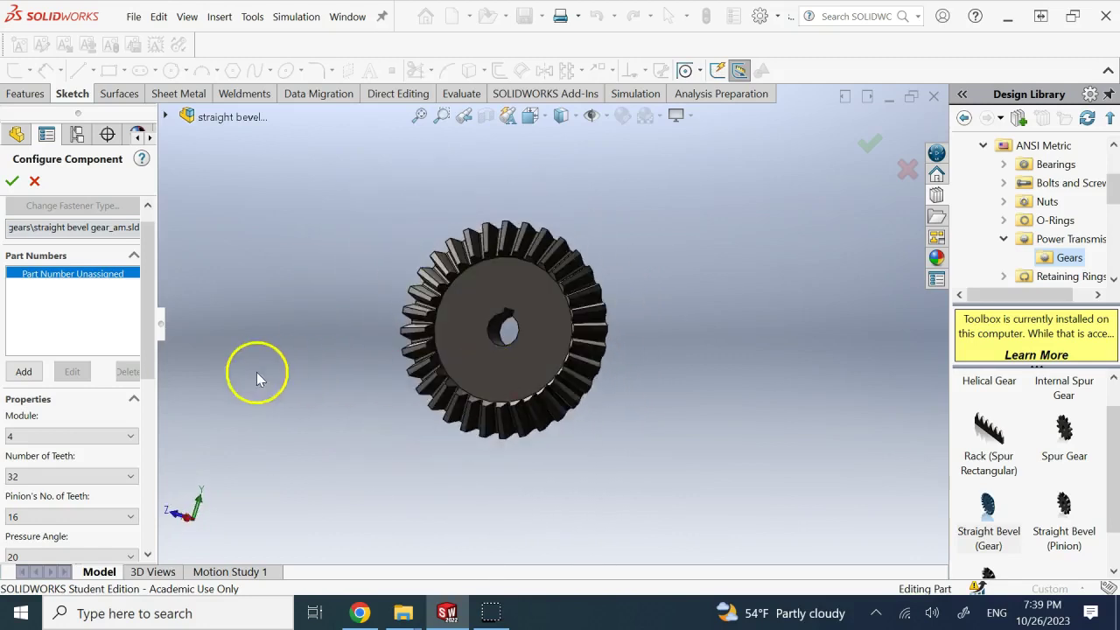
- Accept the straight bevel gear configuration with module 4, 32 teeth, 16 pinion teeth, pressure angle 20, face width 20, and hub diameter and mounting distance 50
left_click_drag(144, 326, 147, 388)
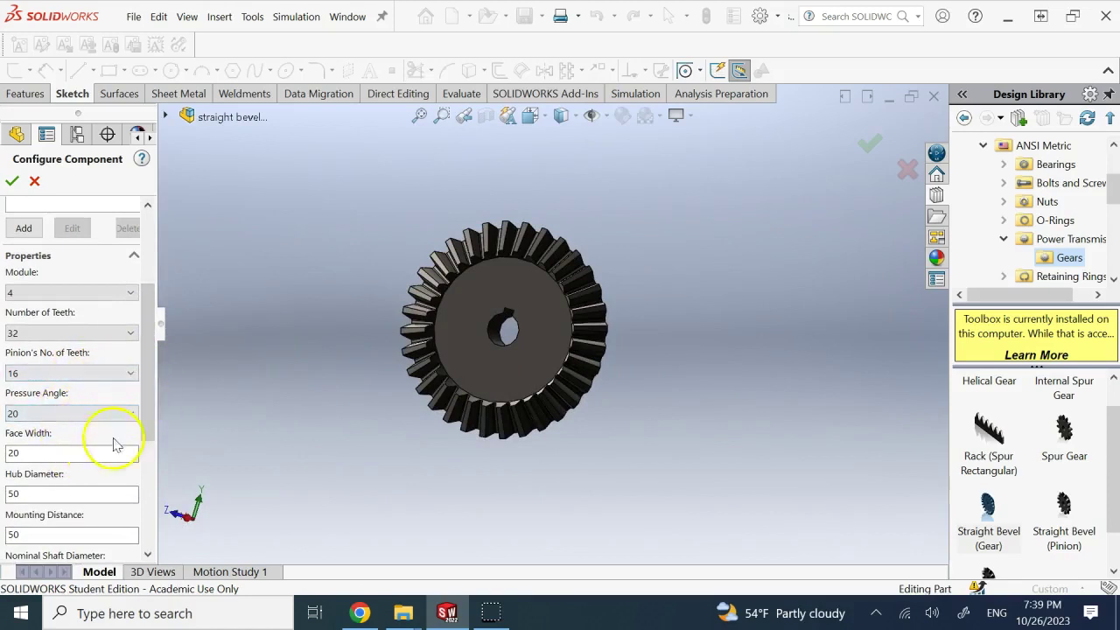
left_click_drag(149, 400, 147, 421)
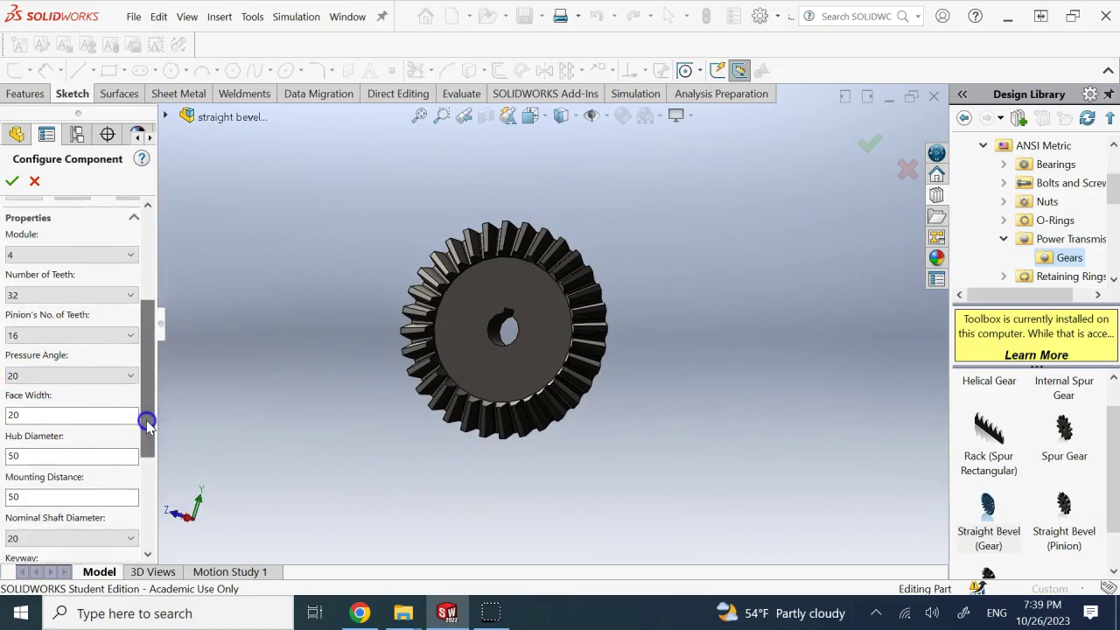
left_click(20, 181)
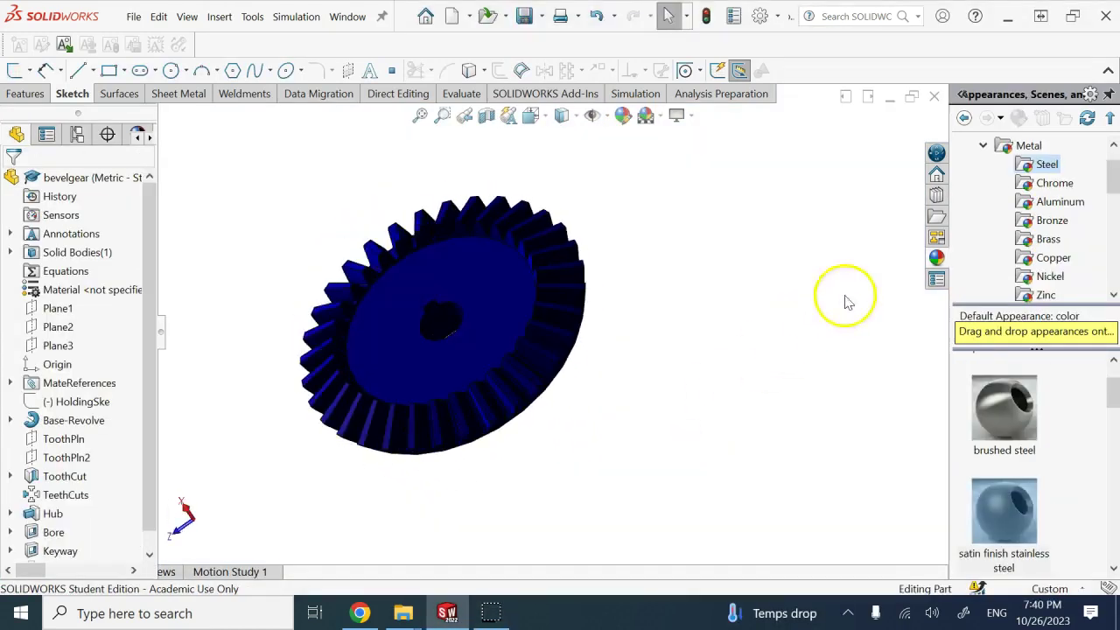
- Close the bevelgear part and bring up the ANSI Metric Power Transmission gears in the Design Library
left_click(933, 98)
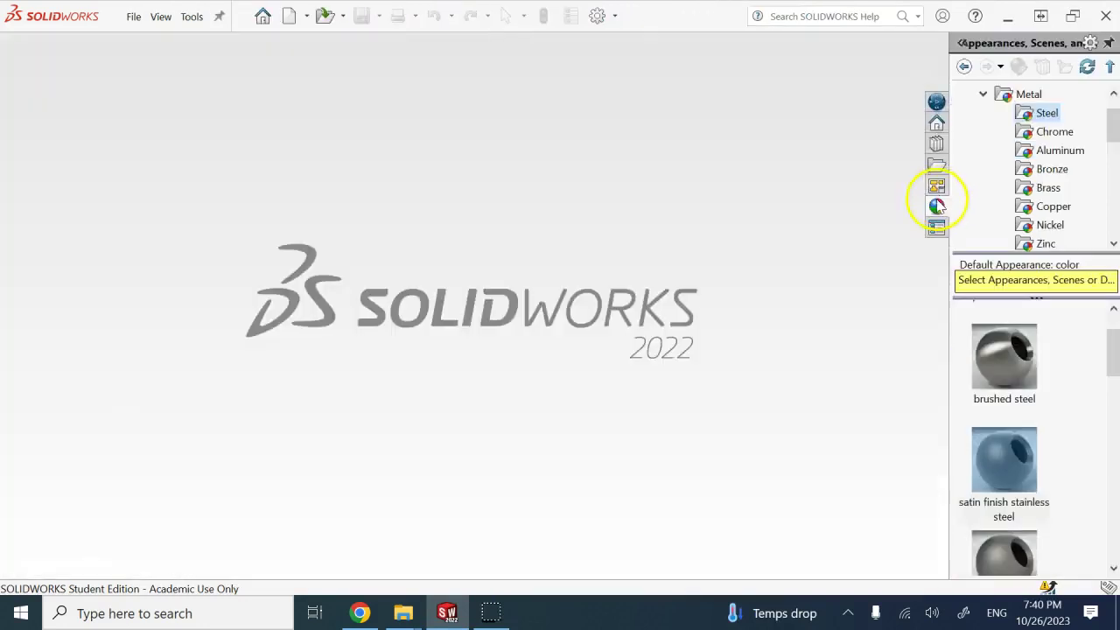
left_click(937, 143)
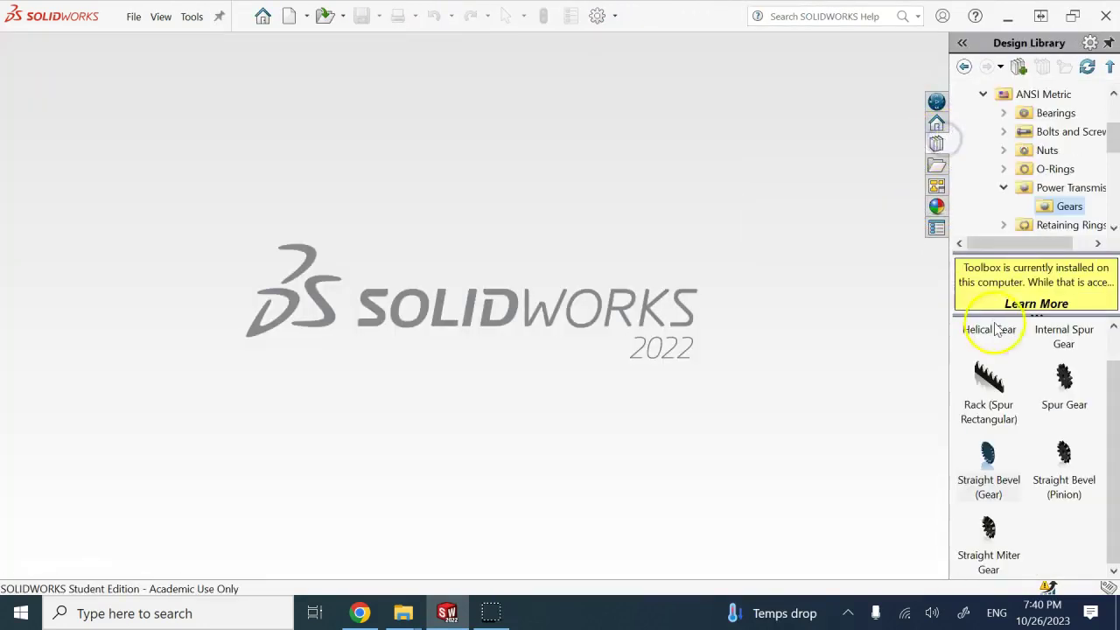